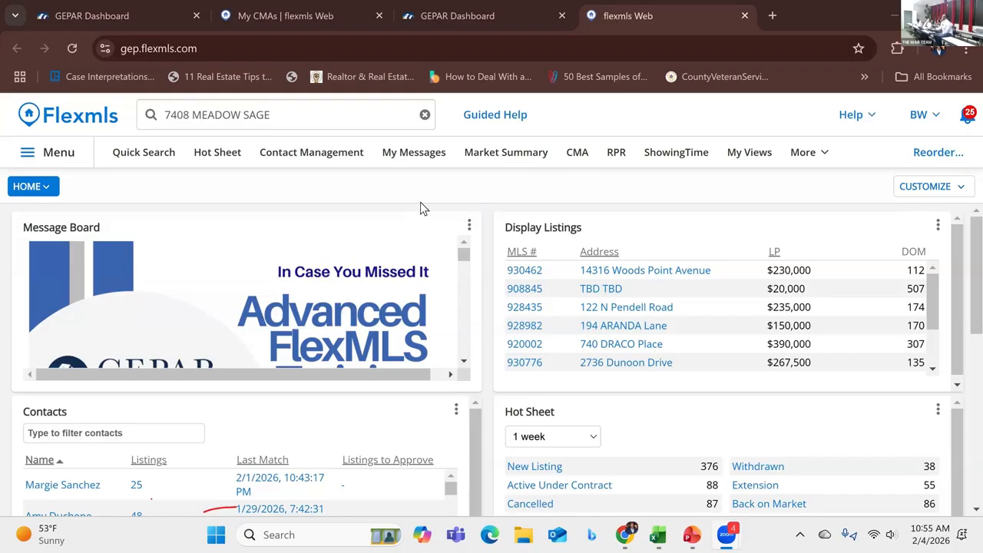
Step: Browse the open tabs: the saved CMAs list, the Flexmls home page, the CMA page and the GEPAR dashboard
click(284, 116)
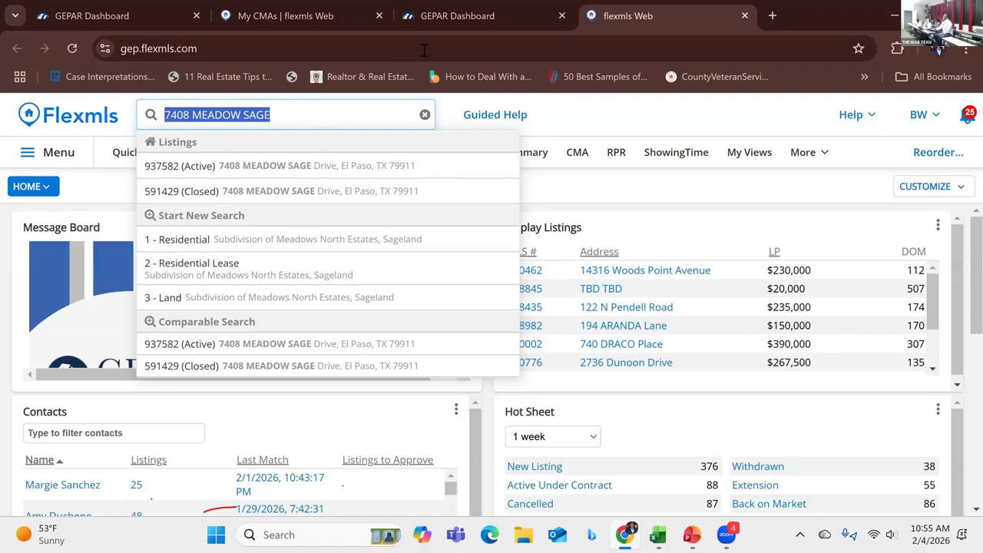
click(321, 18)
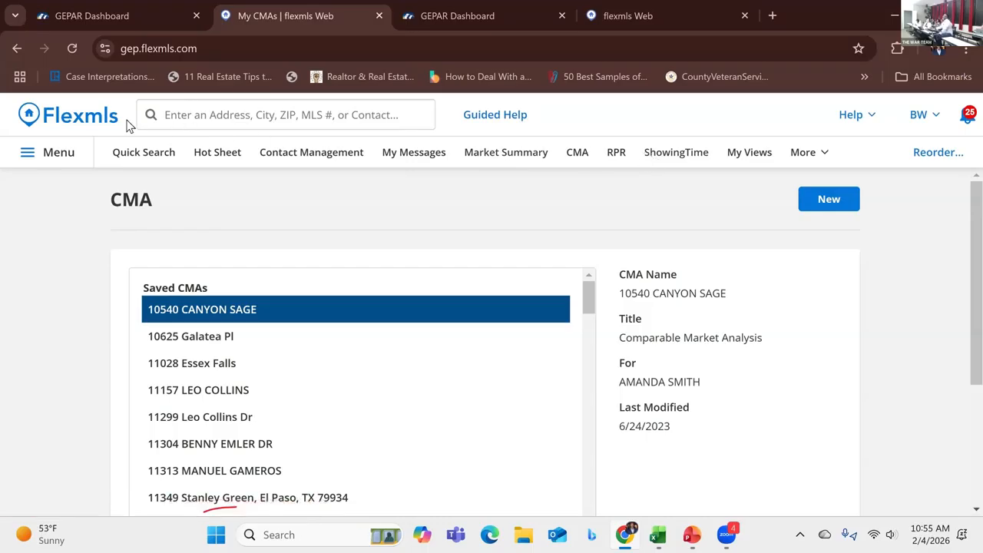
click(84, 119)
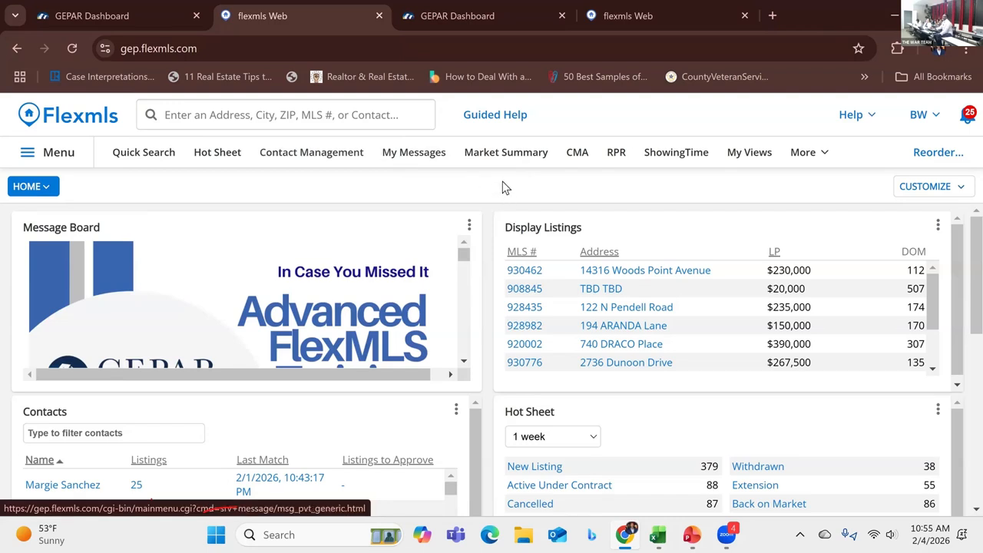
click(577, 155)
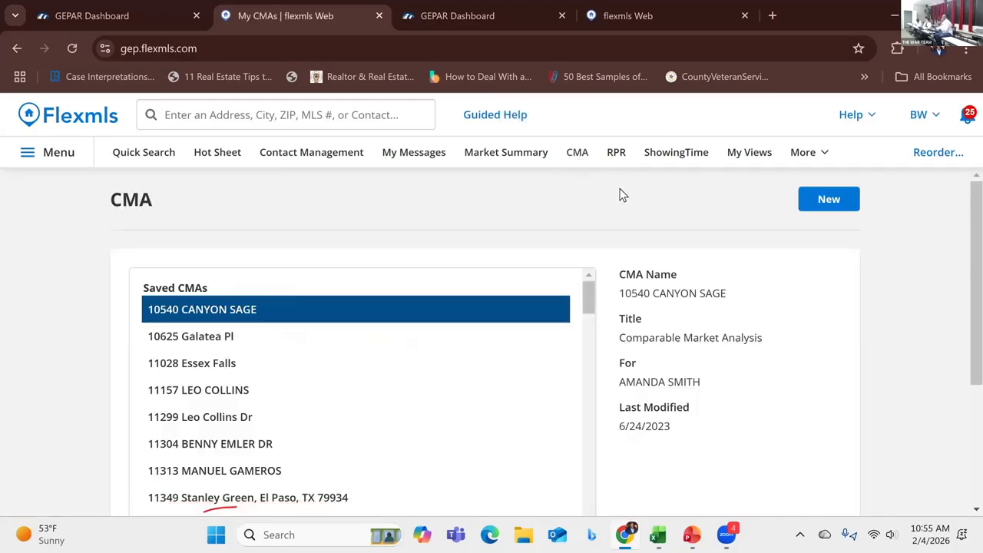
click(503, 15)
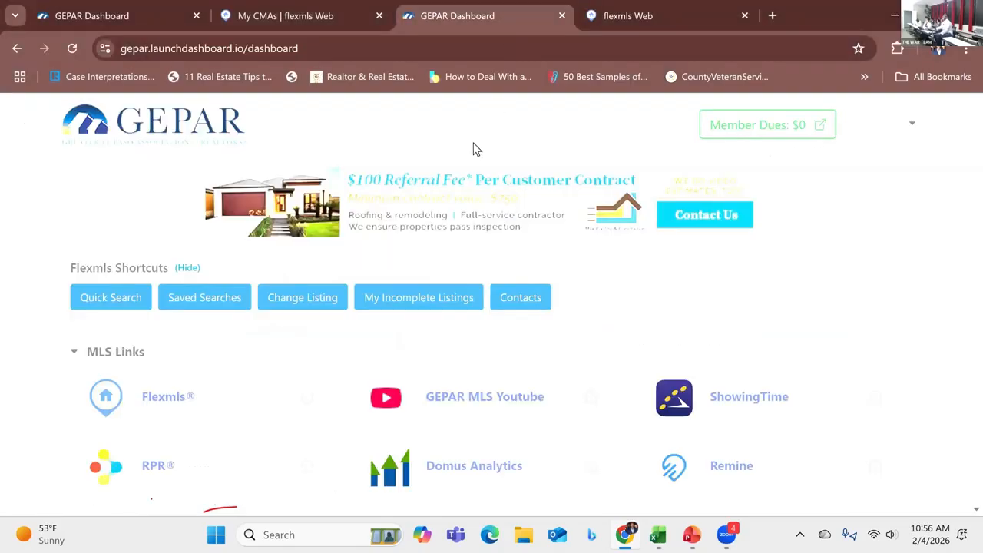
click(642, 17)
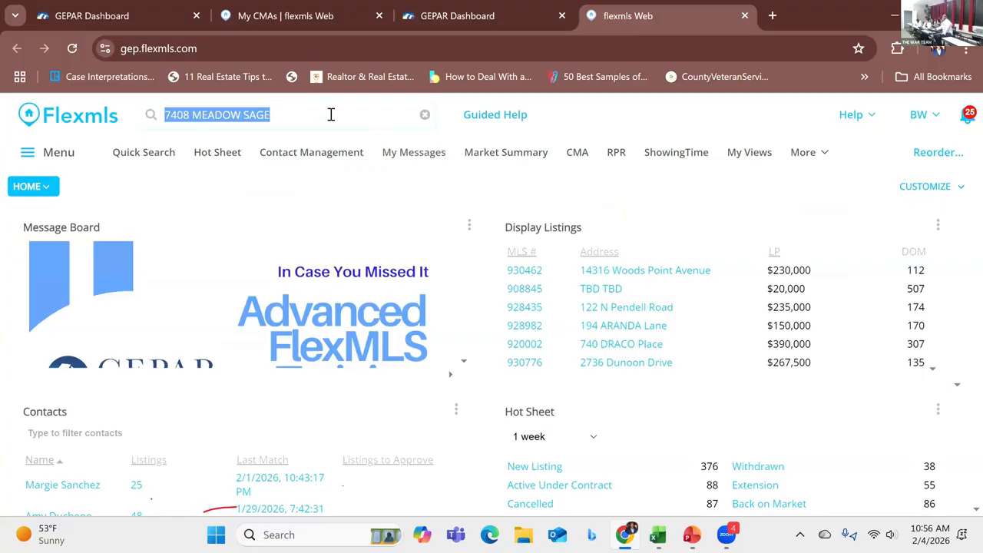
key(Return)
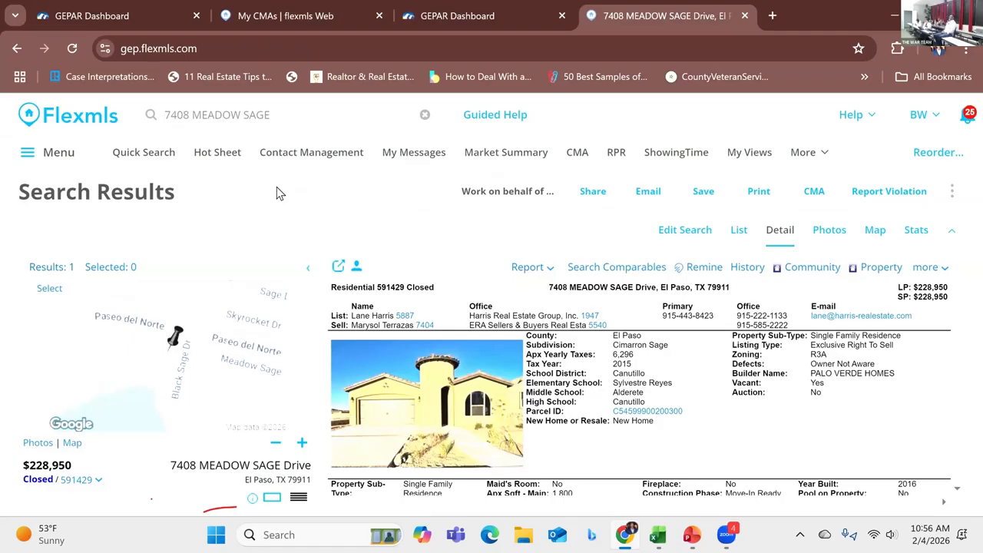
scroll(451, 411, down, 5)
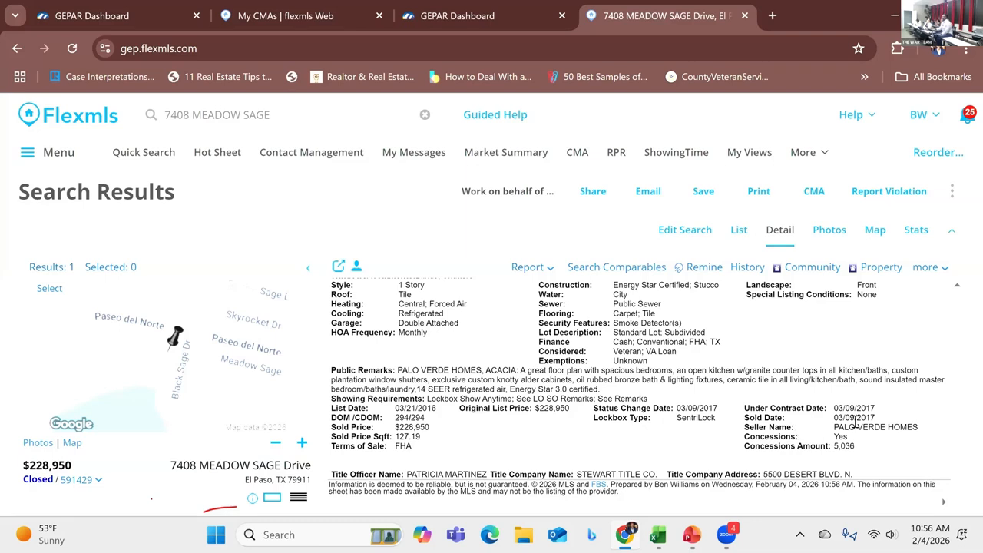
scroll(795, 425, up, 2)
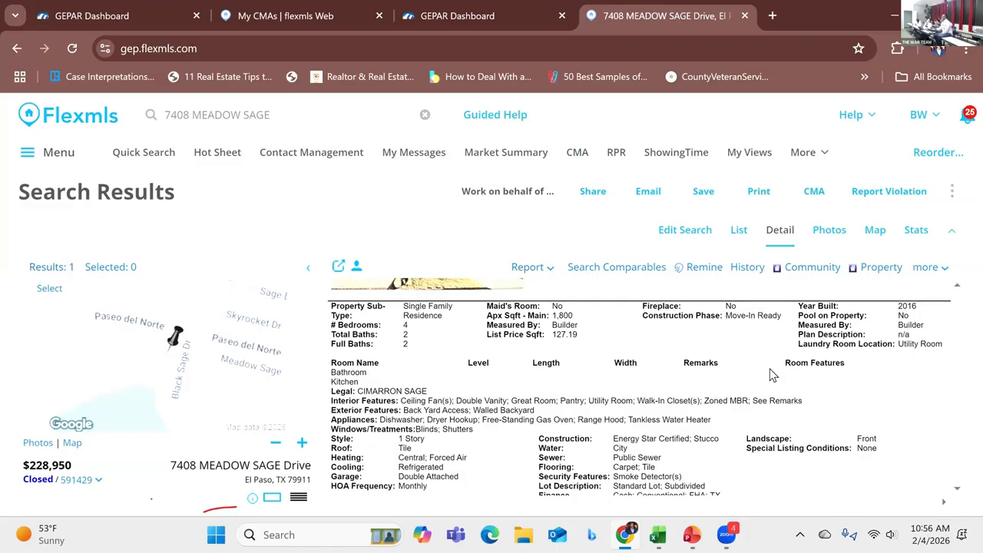
scroll(772, 373, up, 2)
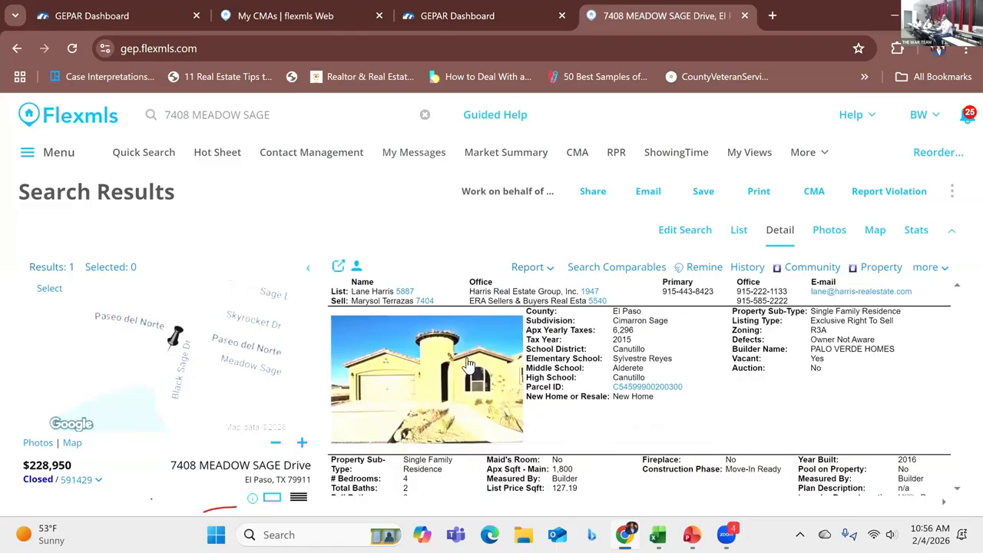
Step: Open the closed listing's photos and page through them
click(409, 360)
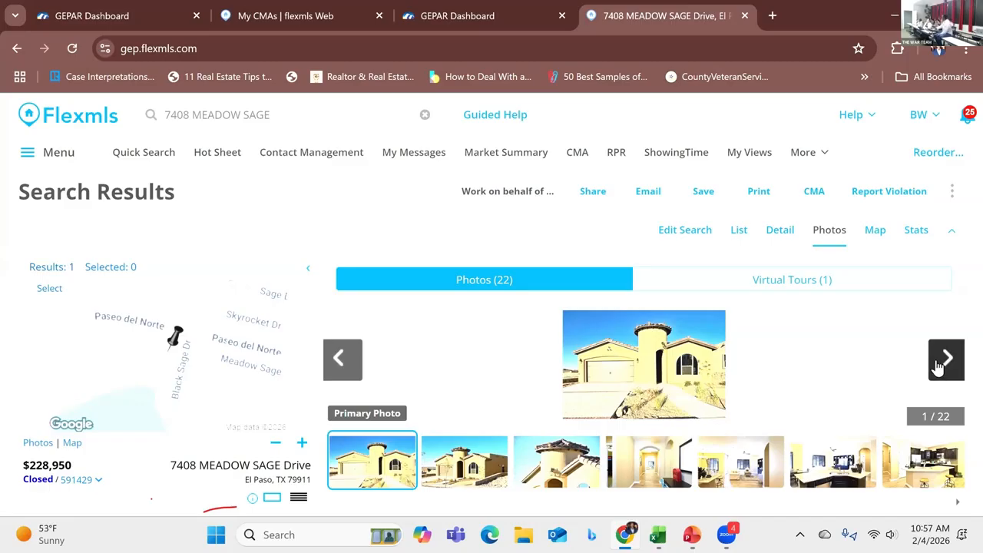
click(940, 364)
click(940, 364)
click(940, 364)
click(940, 364)
click(940, 364)
click(940, 364)
click(940, 364)
click(940, 364)
click(940, 364)
click(941, 364)
click(940, 364)
click(940, 364)
click(940, 364)
click(940, 364)
click(940, 364)
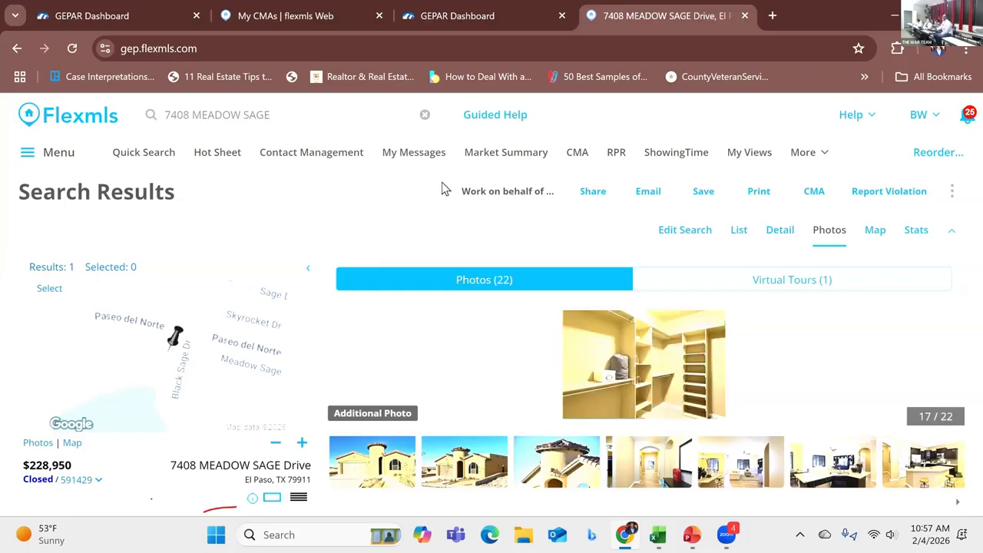
click(284, 119)
click(268, 171)
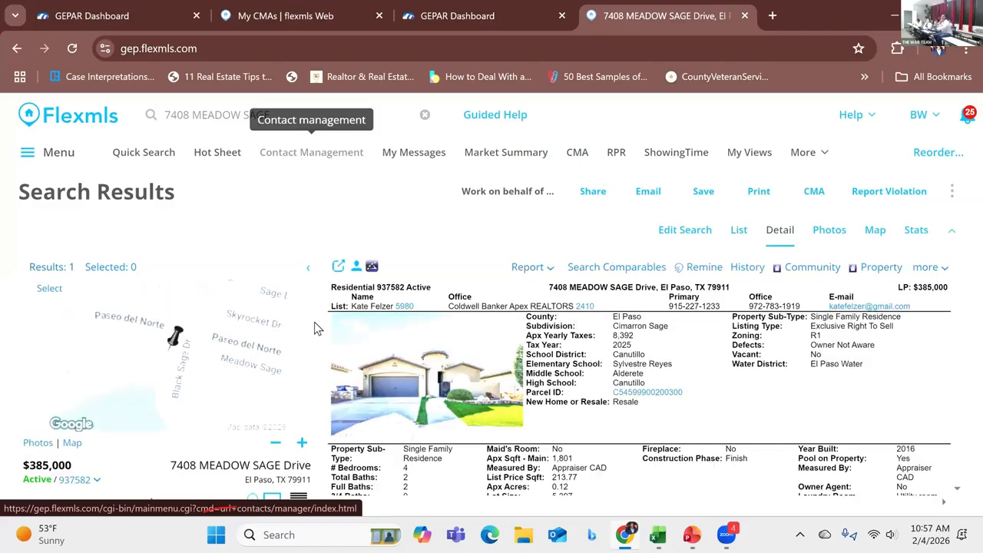
click(440, 396)
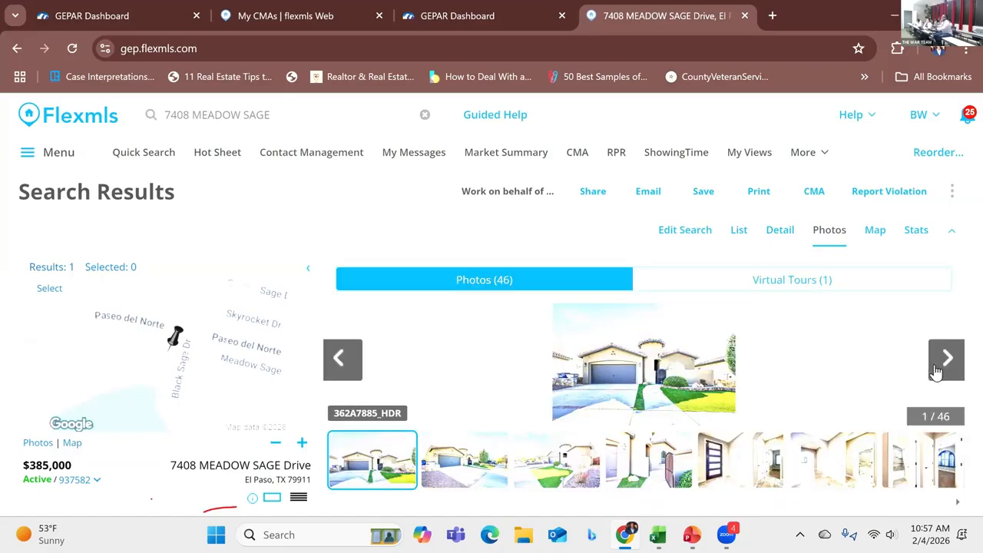
Step: Page through the active listing's photos one by one
click(938, 370)
click(939, 370)
click(938, 370)
click(939, 370)
click(940, 370)
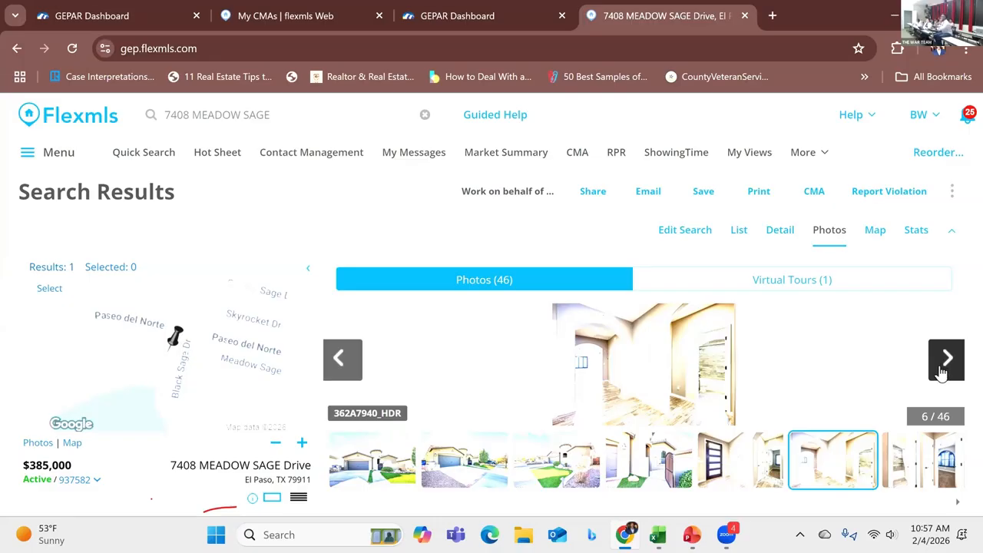
click(940, 371)
click(940, 370)
click(940, 370)
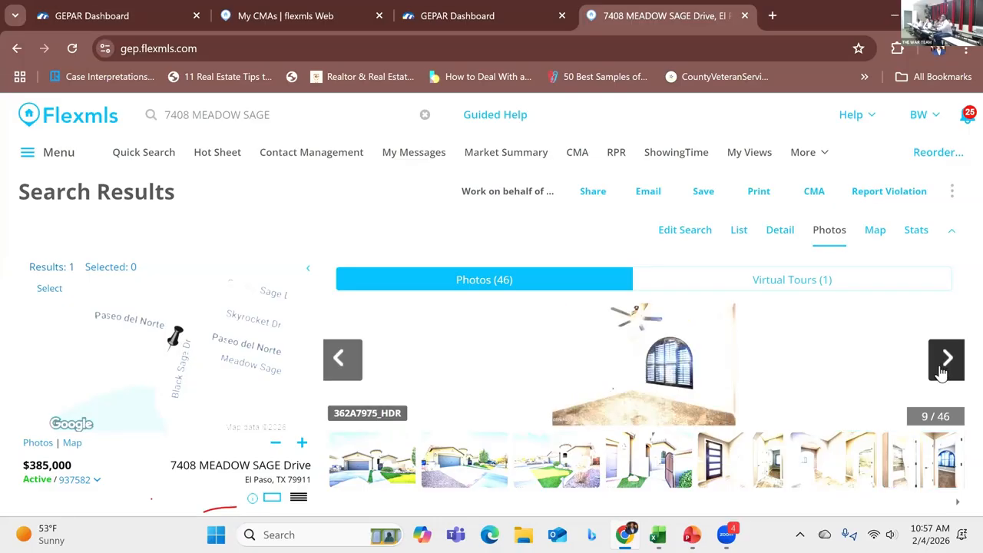
click(940, 370)
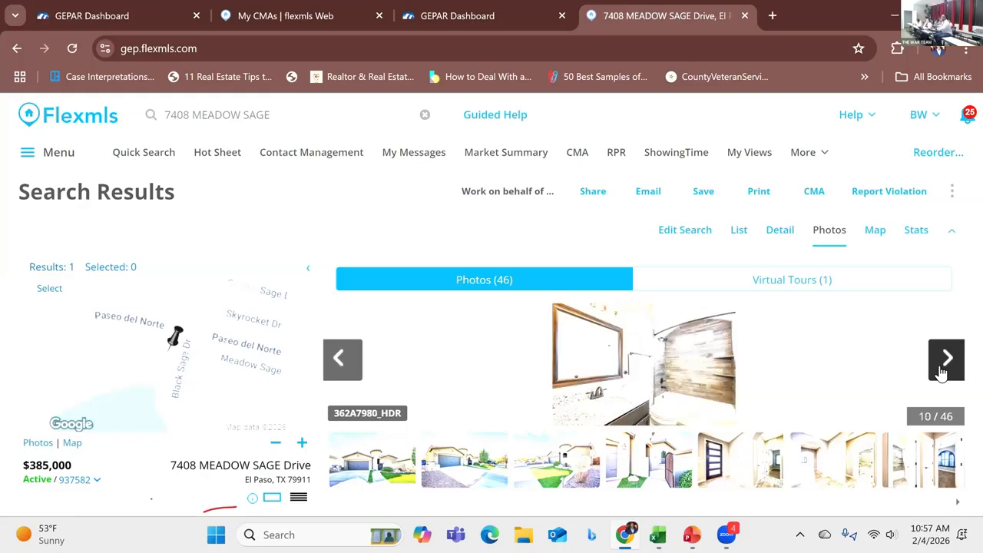
click(940, 371)
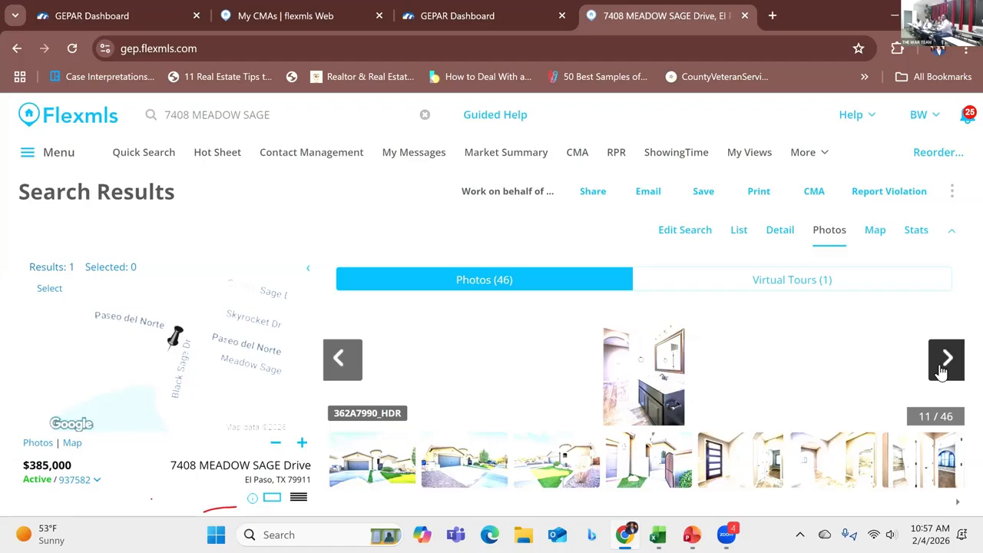
click(940, 371)
click(940, 370)
click(940, 370)
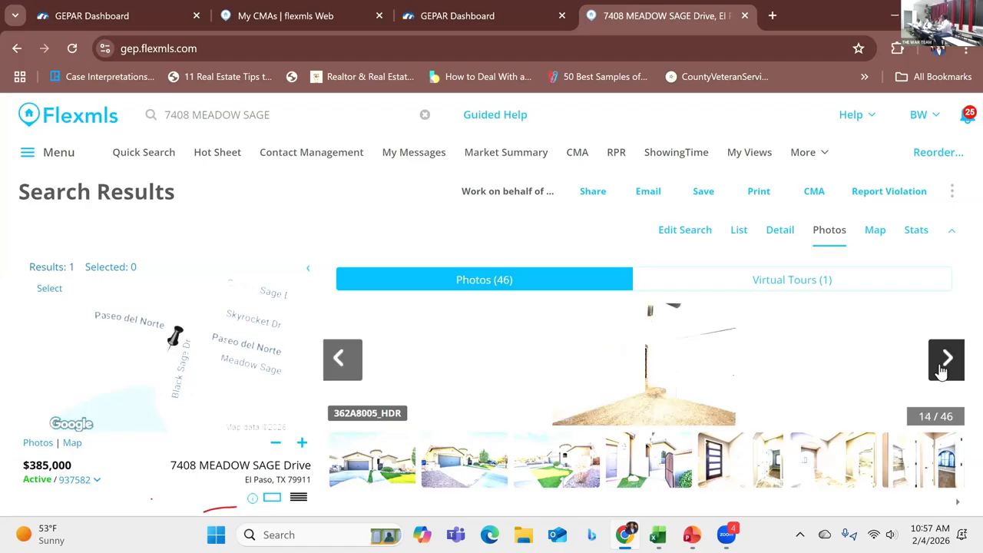
click(940, 370)
click(940, 371)
click(940, 370)
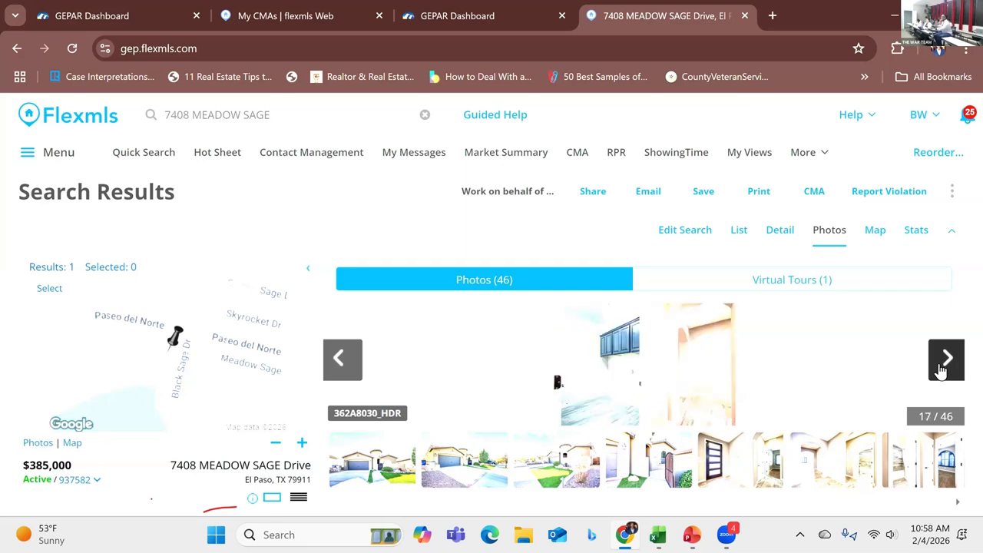
click(940, 370)
click(940, 370)
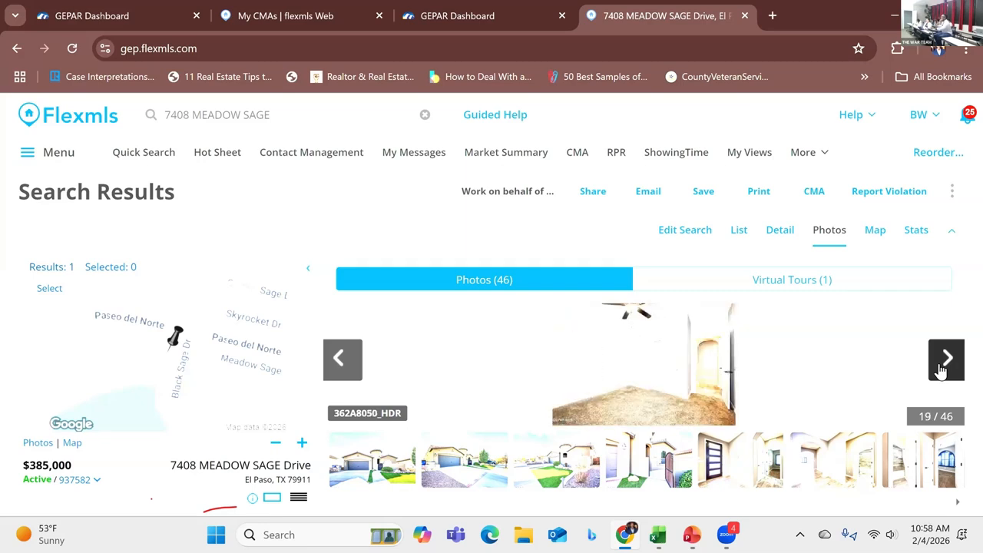
click(940, 370)
click(940, 370)
click(941, 370)
click(941, 370)
click(940, 370)
click(941, 370)
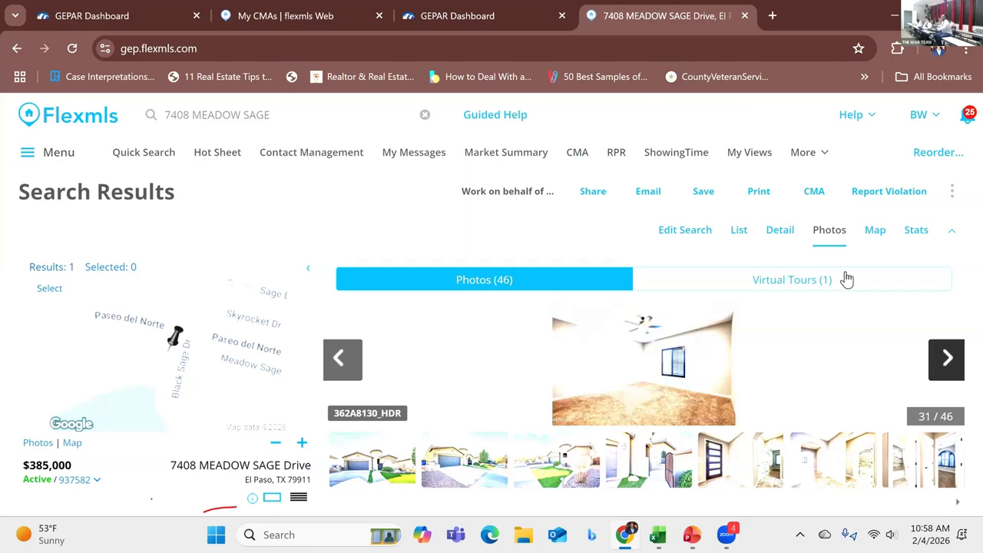
Step: Return to the active listing's detail view and scroll through its features
click(783, 238)
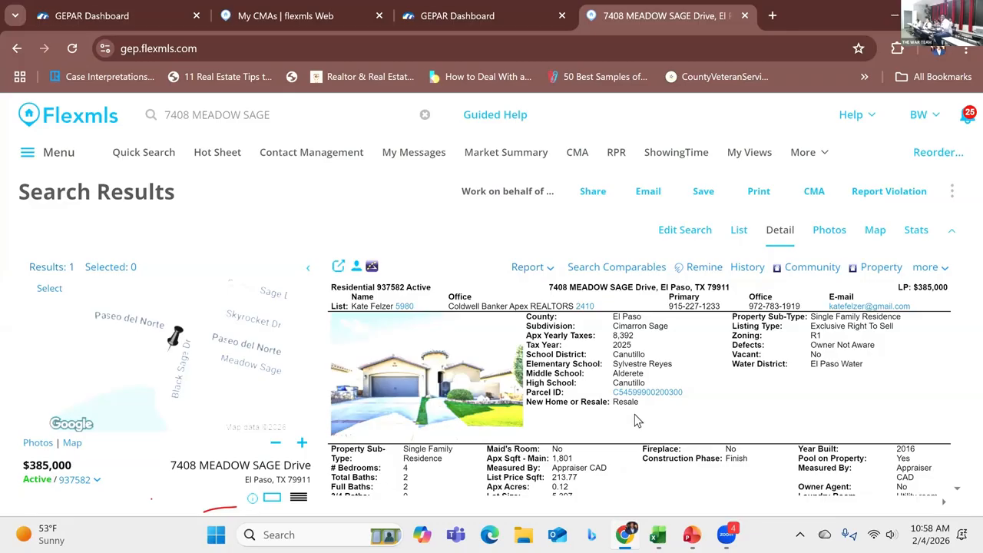
scroll(641, 416, down, 2)
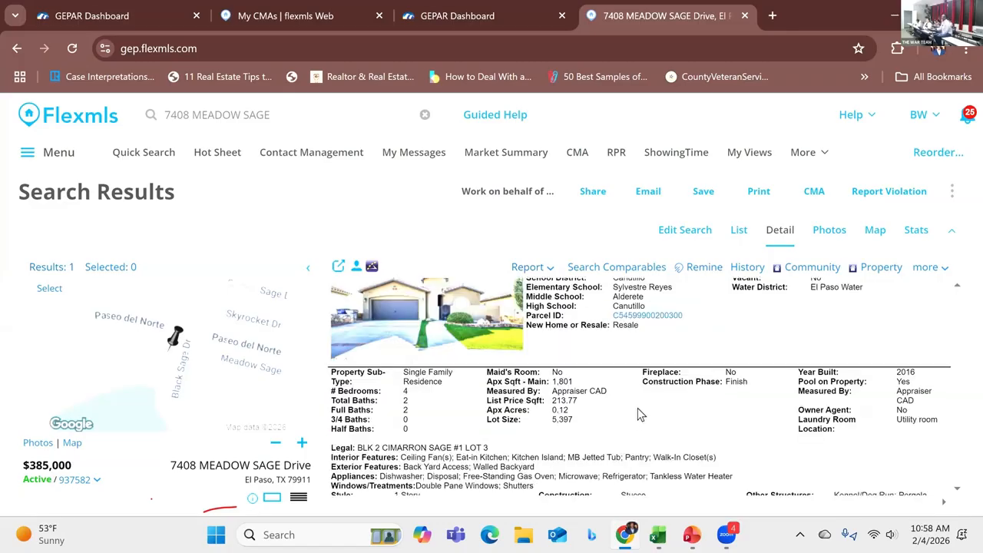
scroll(637, 408, down, 4)
scroll(736, 398, up, 6)
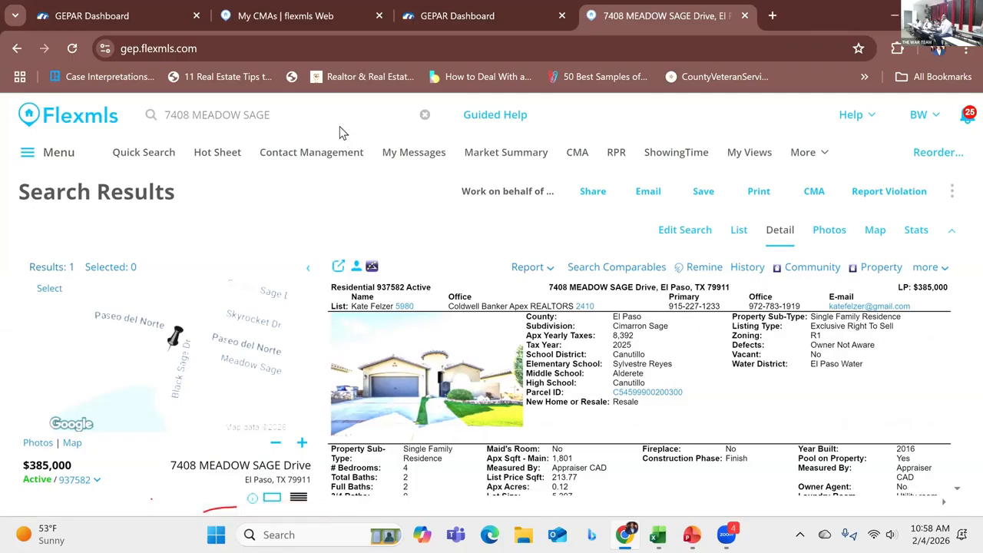
drag(299, 119, 190, 116)
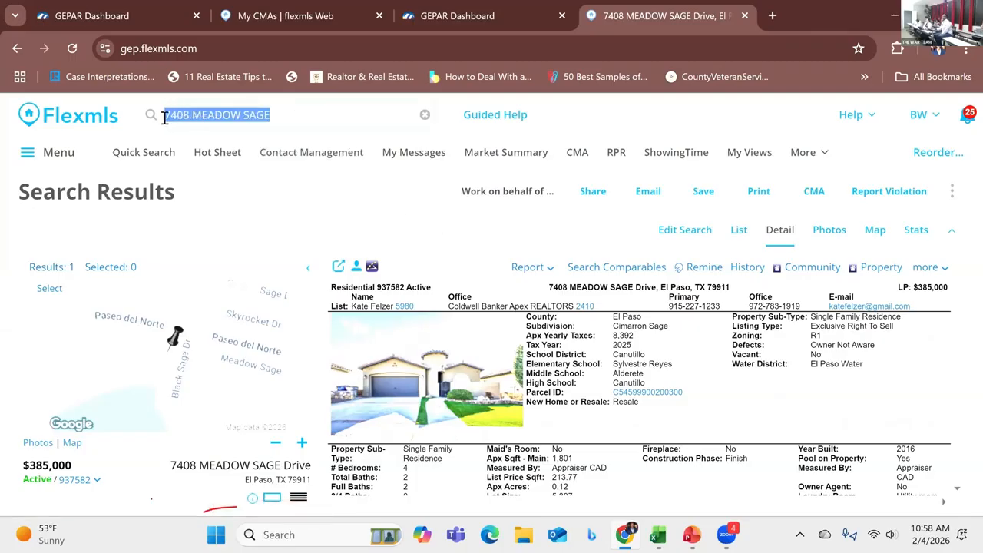
click(170, 116)
right_click(172, 116)
click(196, 147)
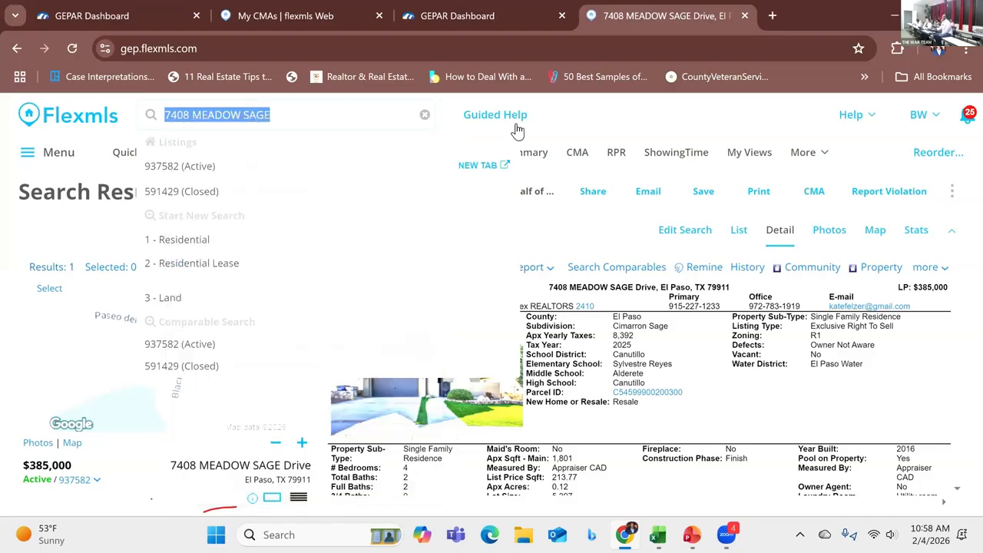
Step: Open a new browser tab and search Google for el paso cad
click(772, 15)
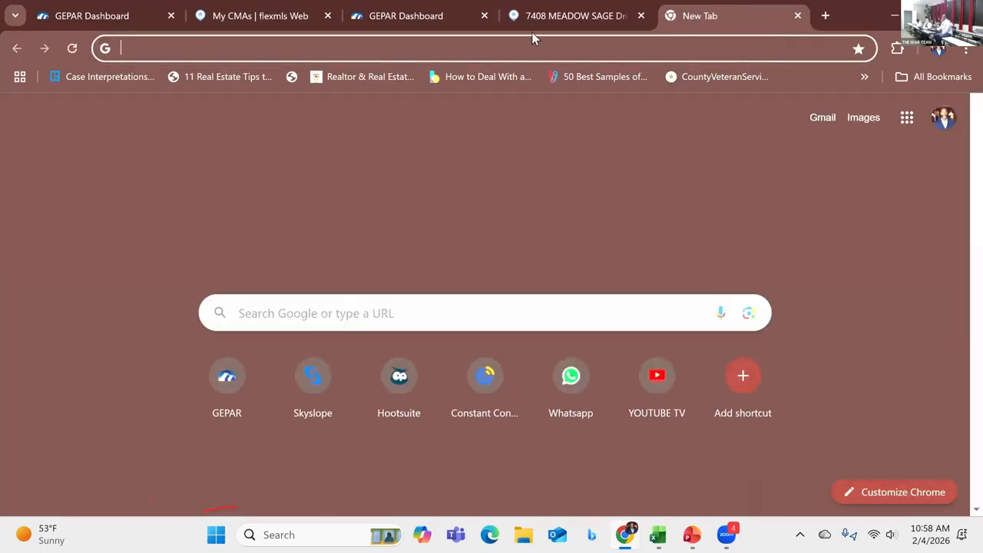
click(206, 49)
text(EL PAS)
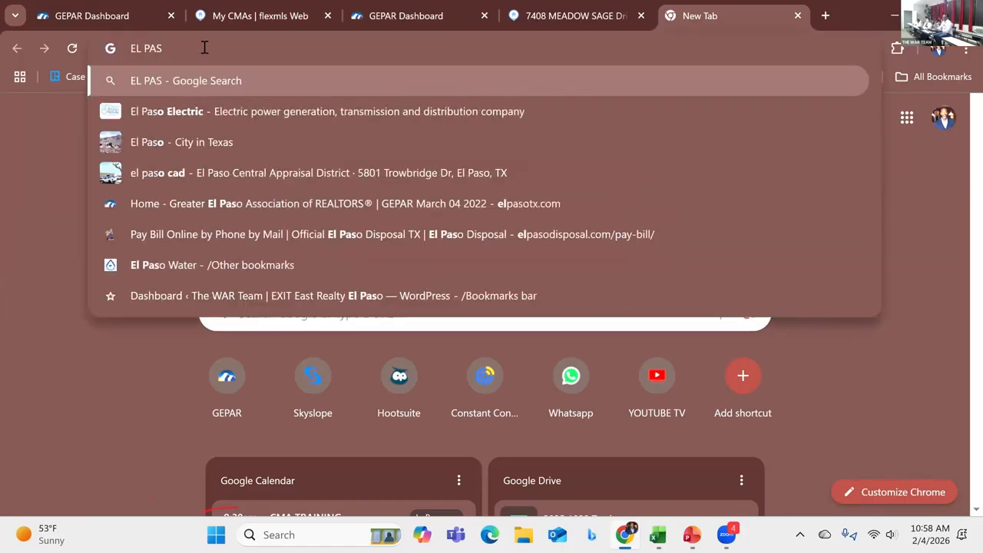
click(157, 173)
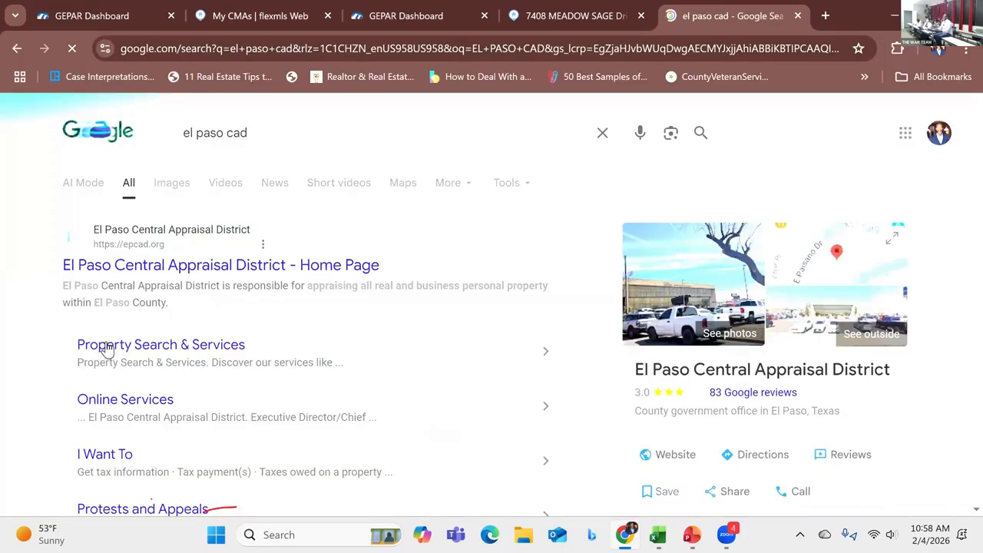
Step: Open the El Paso Central Appraisal District property search and set the year to 2025
click(284, 274)
click(102, 338)
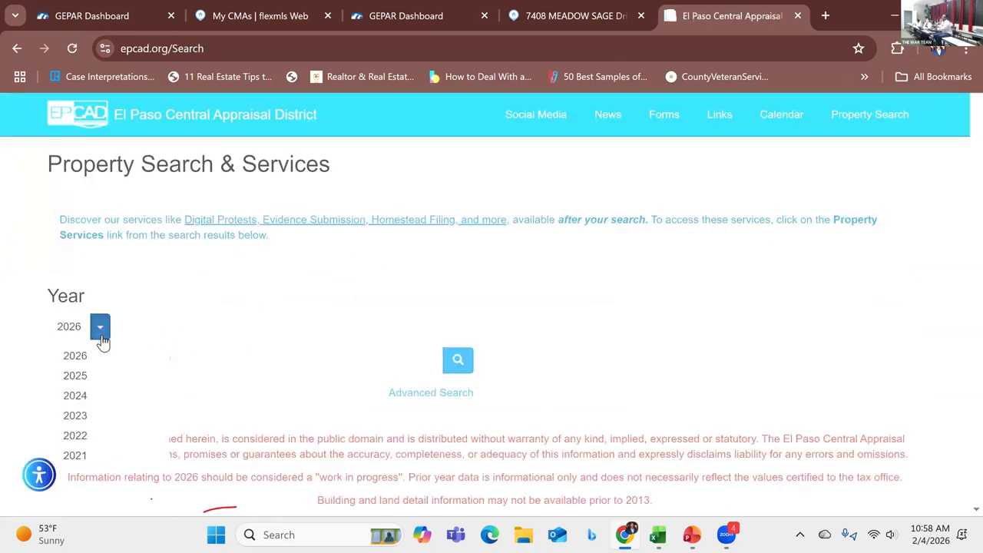
click(85, 372)
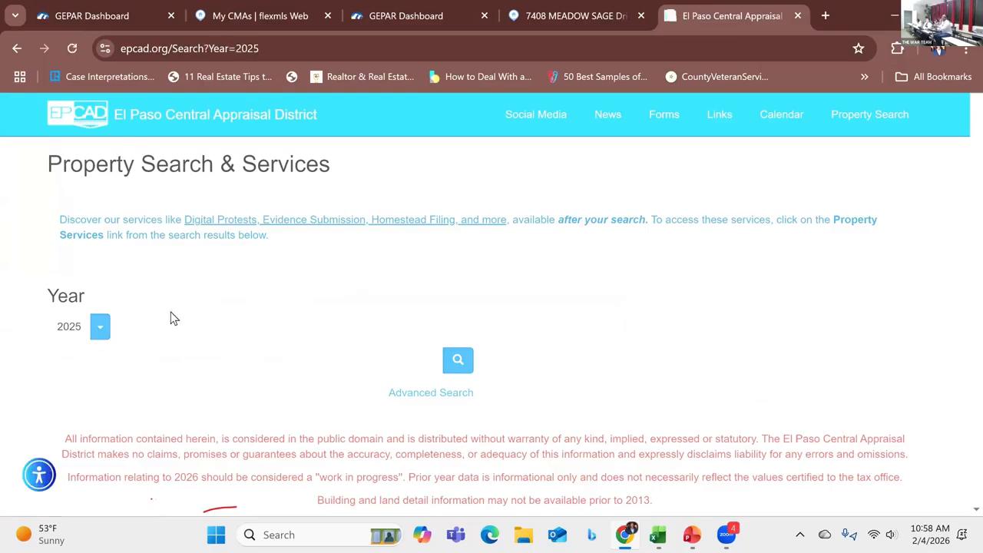
right_click(116, 360)
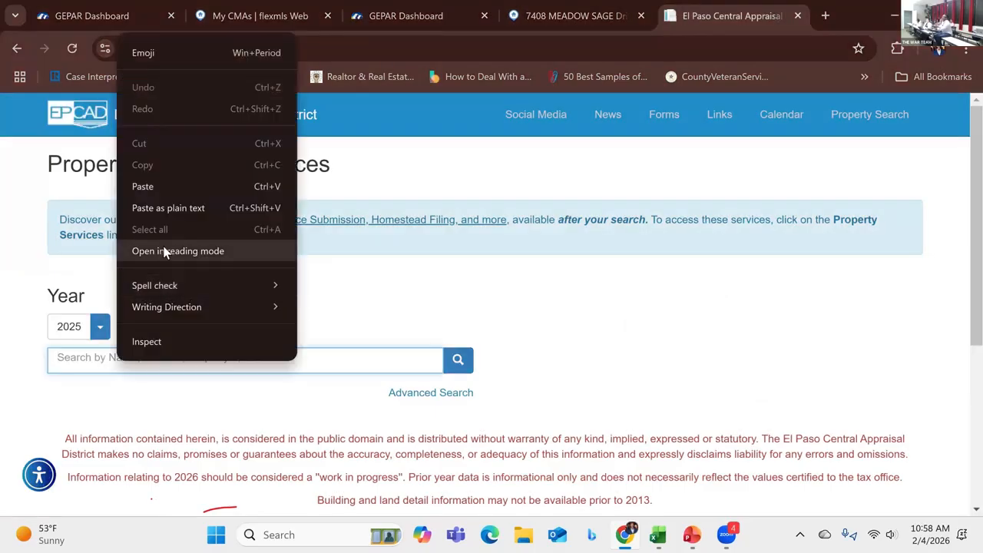
click(169, 209)
click(355, 384)
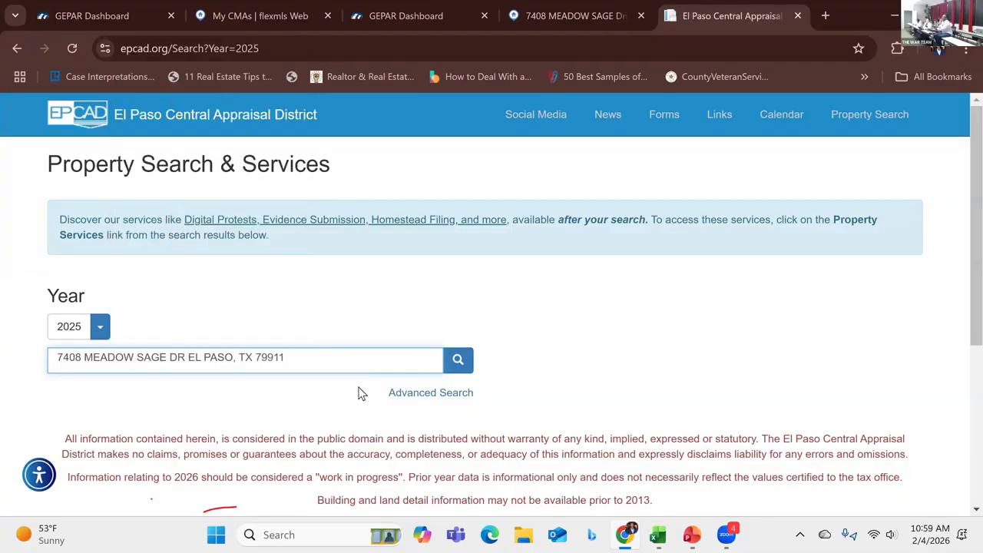
click(457, 364)
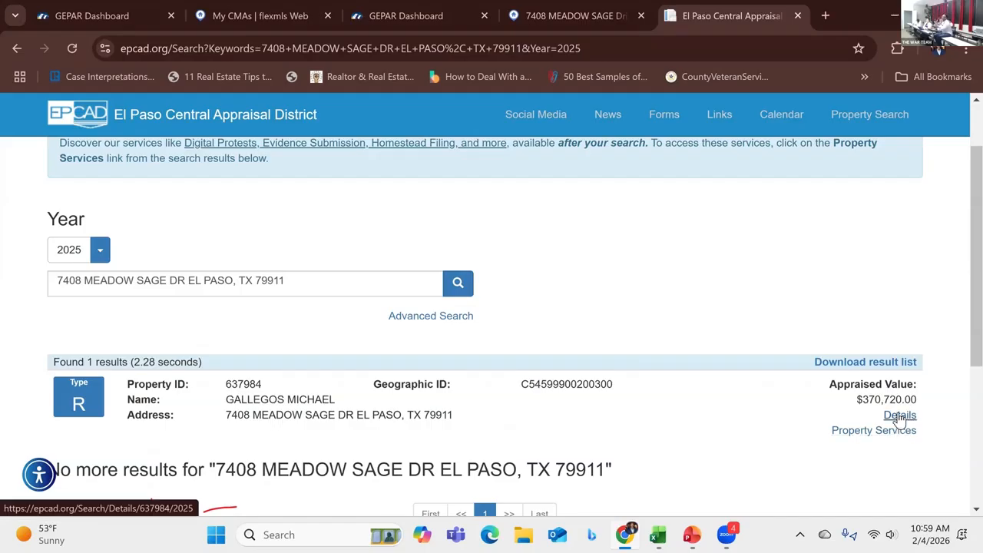
Step: Open the property's appraisal details and review its improvements/building data and owner information
click(900, 417)
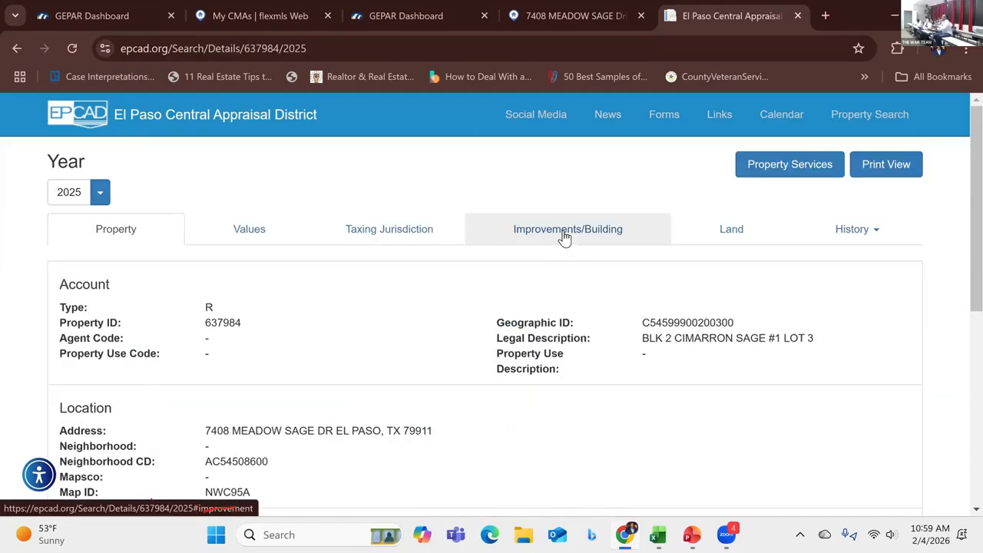
click(564, 234)
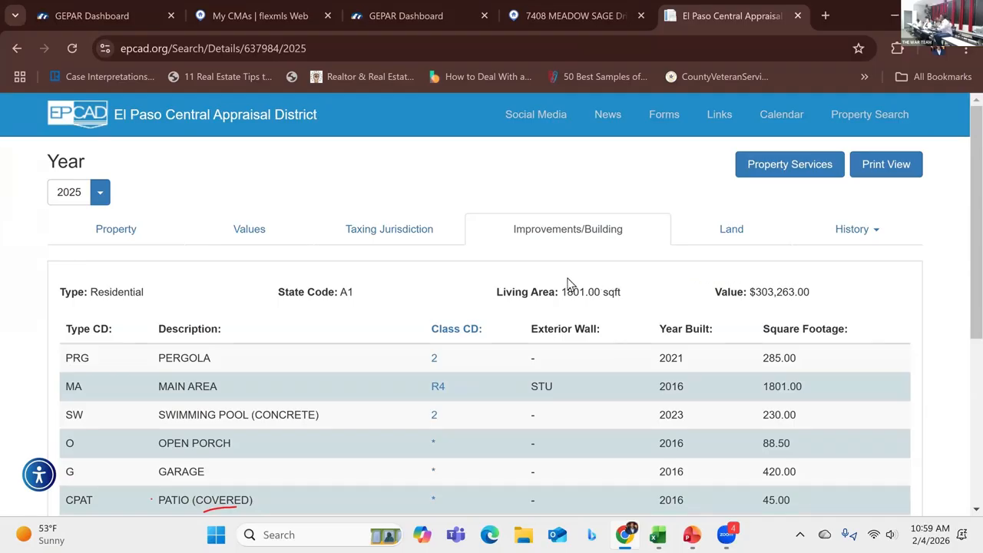
click(130, 234)
scroll(240, 297, down, 4)
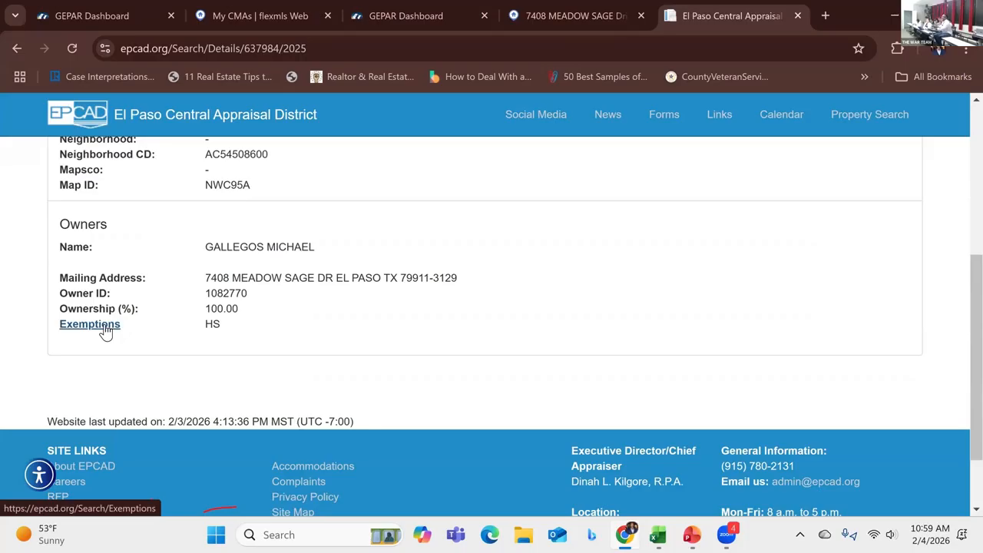
Step: Open the exemptions legend and read through the exemption code descriptions
click(106, 331)
scroll(193, 301, down, 2)
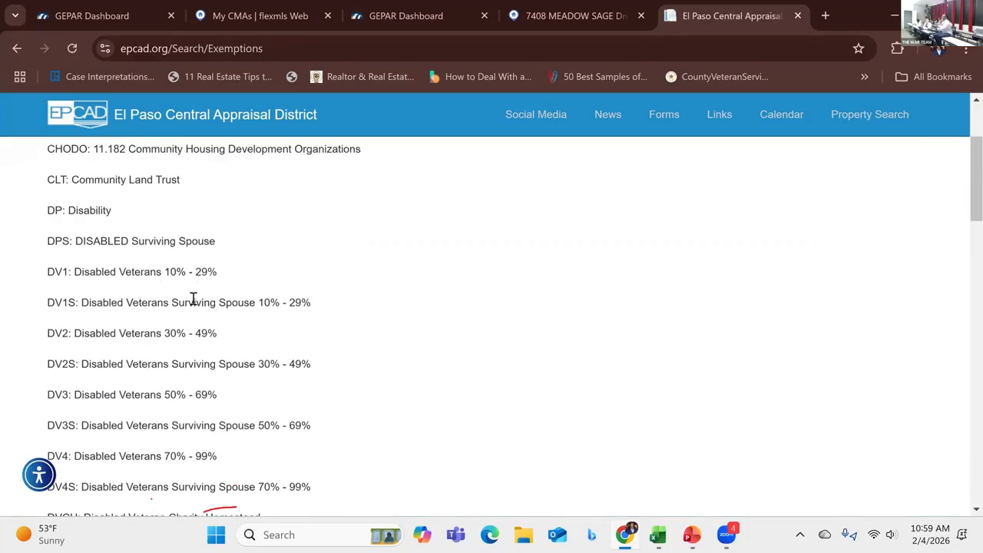
scroll(193, 298, down, 5)
scroll(195, 299, down, 5)
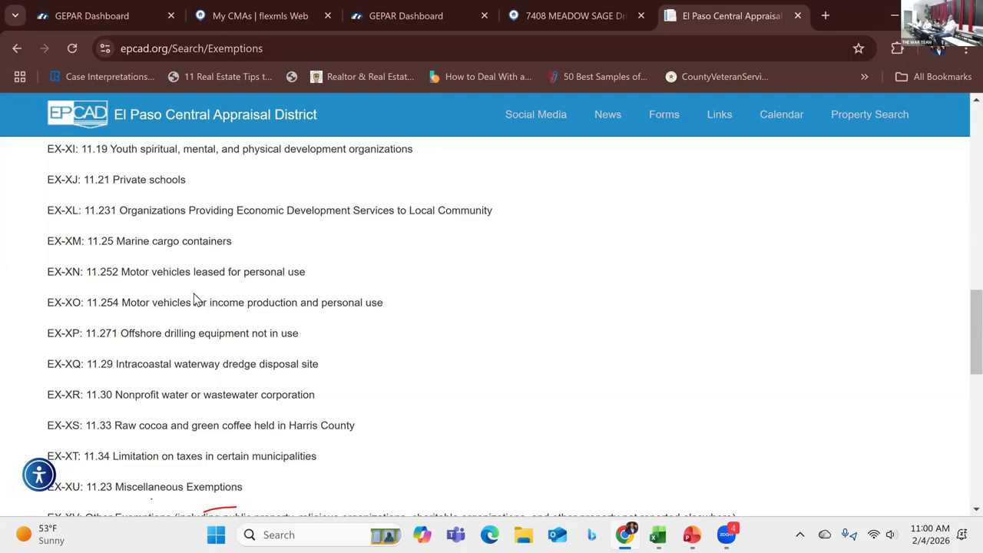
scroll(199, 300, up, 8)
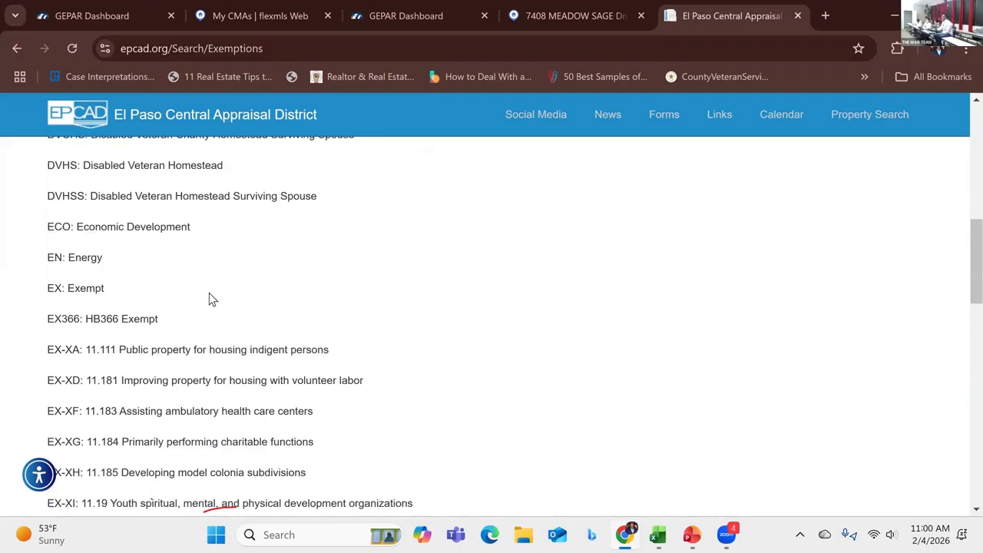
scroll(211, 299, down, 1)
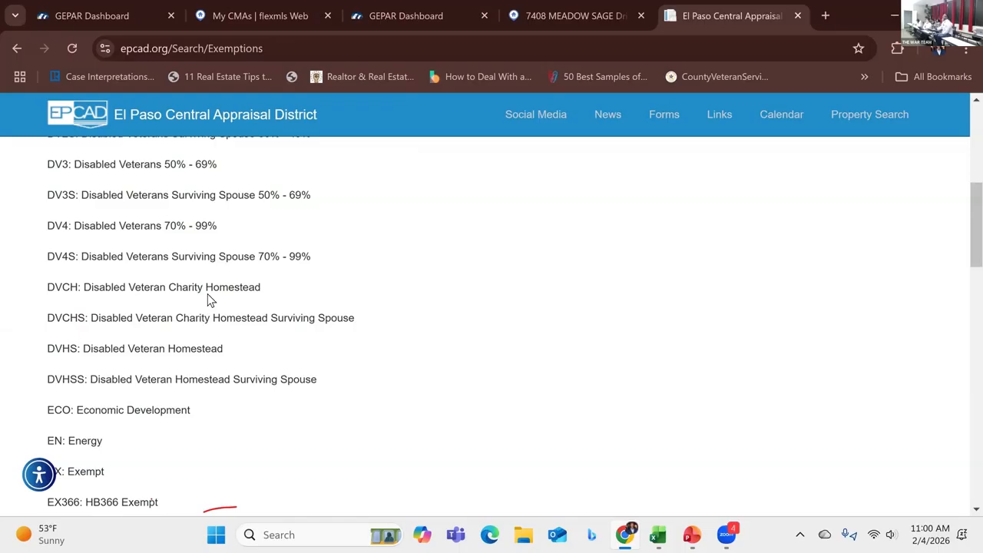
click(553, 22)
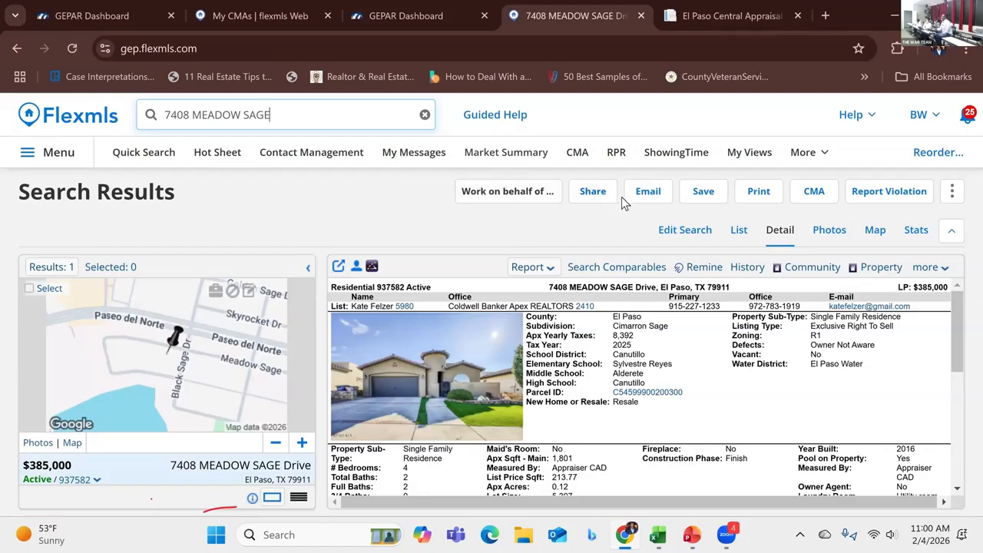
click(177, 114)
right_click(176, 114)
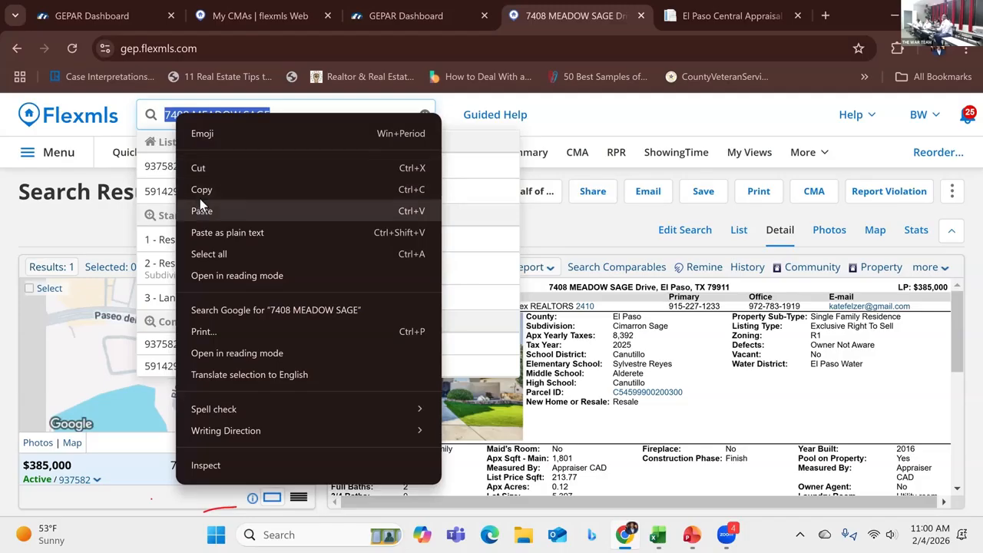
click(283, 183)
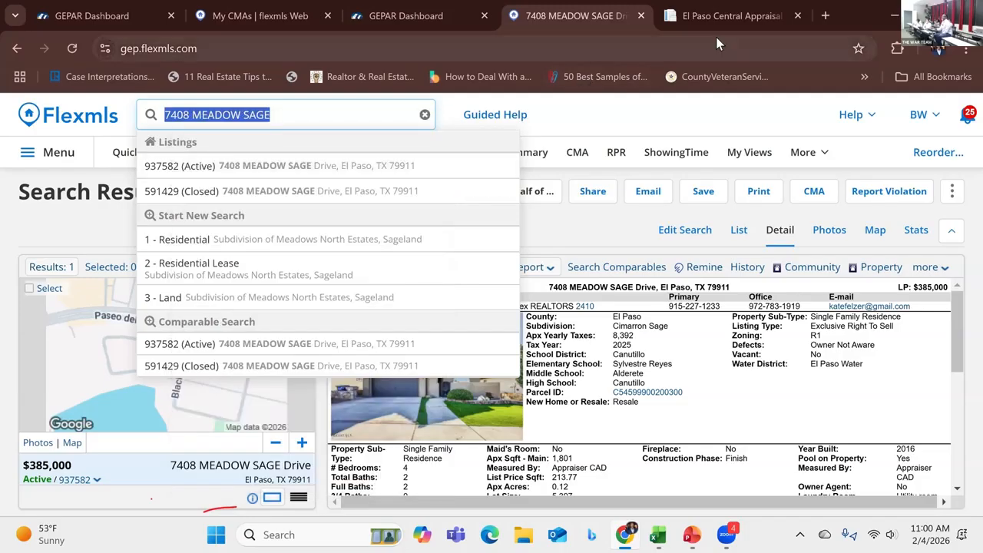
Step: Open the GEPAR dashboard in a new tab, launch RPR, and close its promotional popup
click(825, 16)
click(221, 382)
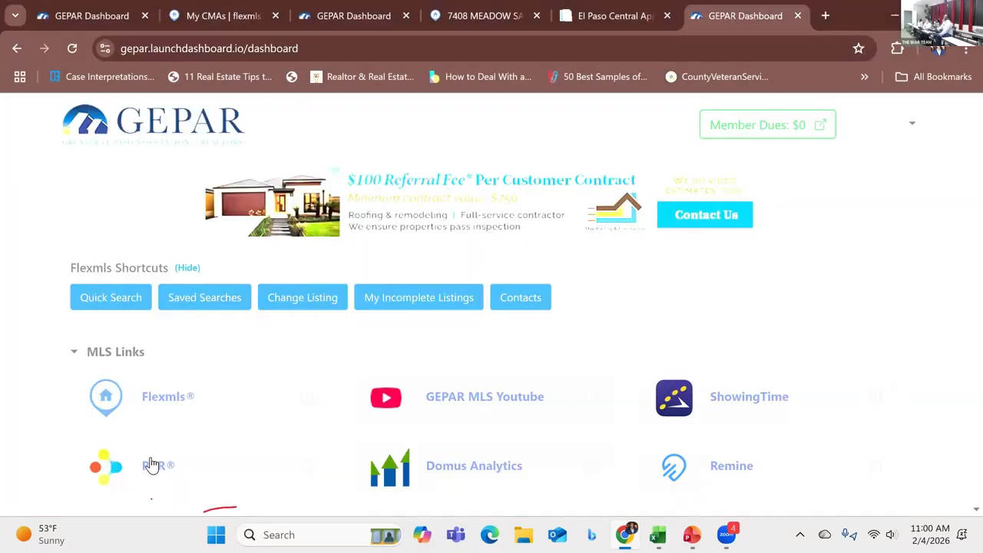
click(150, 465)
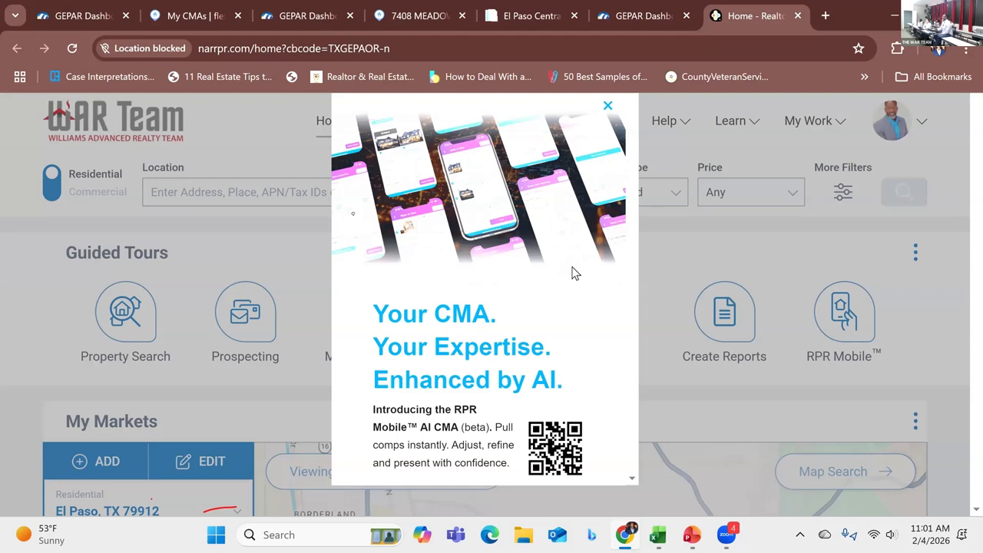
click(607, 107)
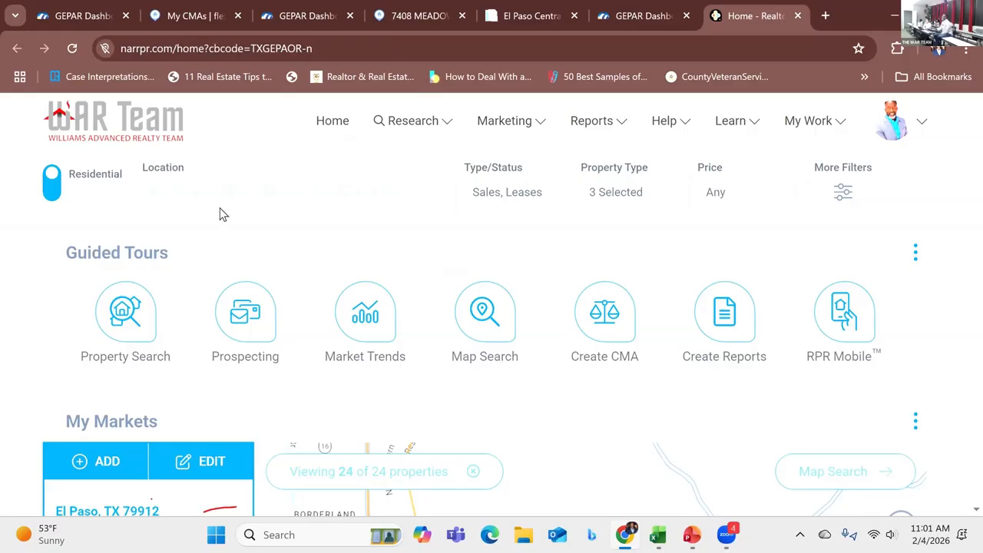
click(186, 194)
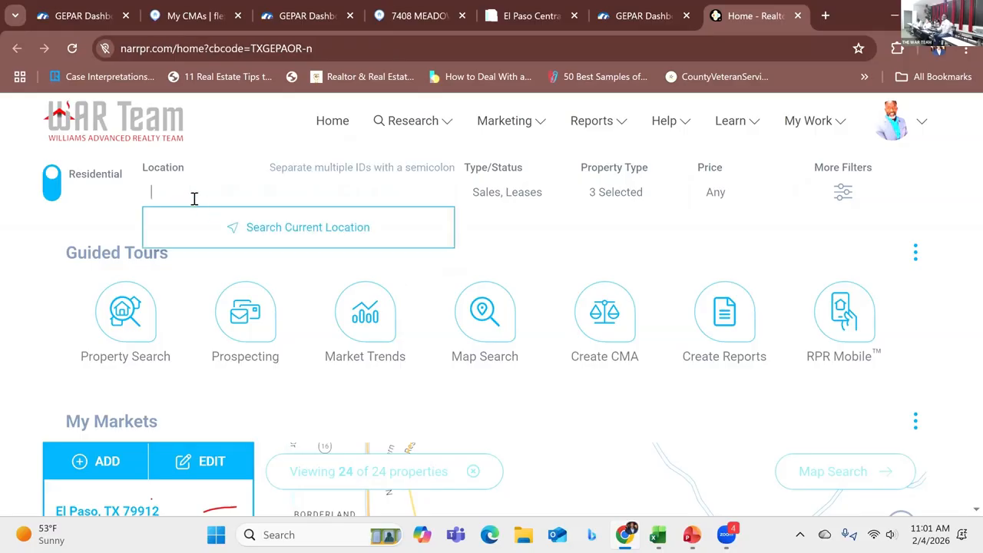
right_click(193, 192)
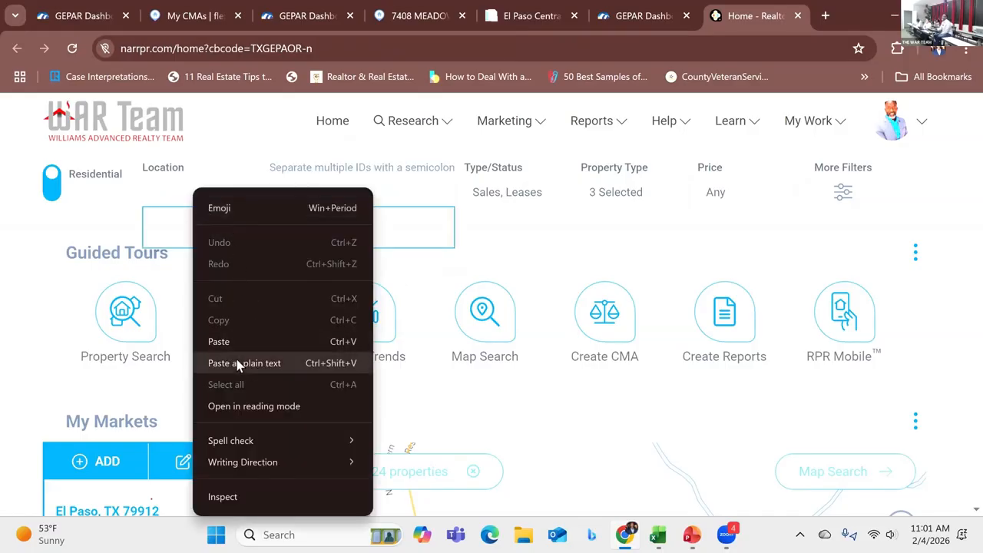
click(241, 359)
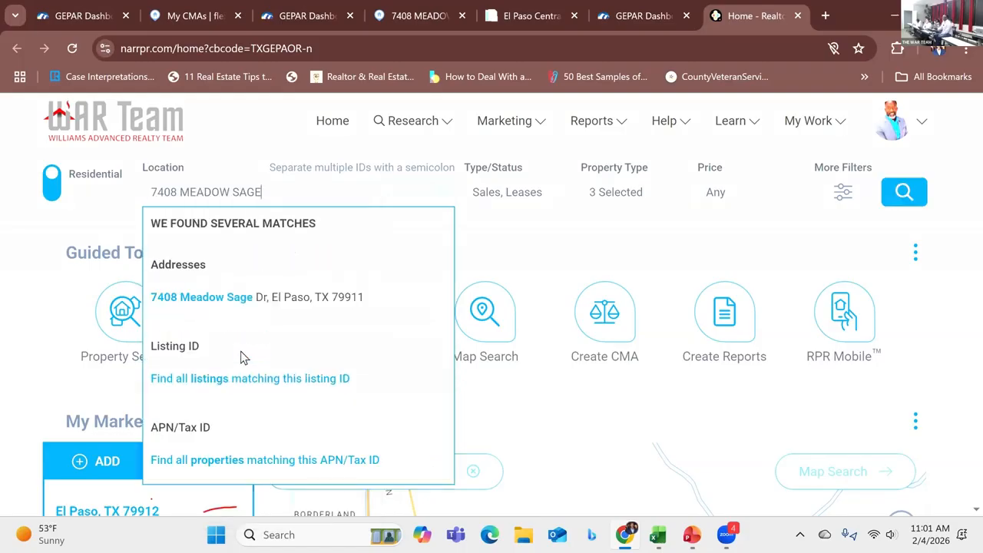
click(222, 307)
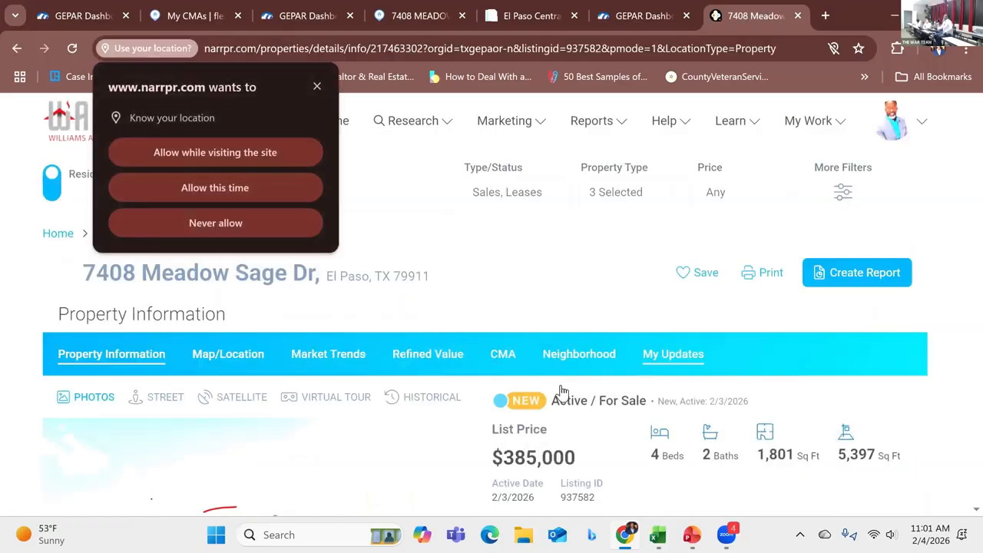
Step: Review the RPR property information and pricing tools, allowing the site to use your location
scroll(691, 411, down, 1)
scroll(693, 412, down, 1)
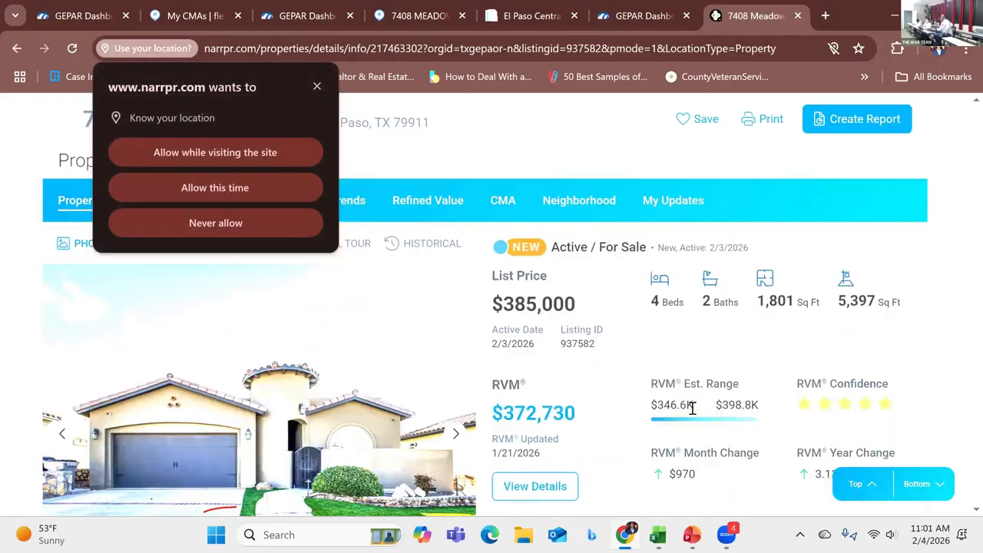
scroll(692, 409, down, 1)
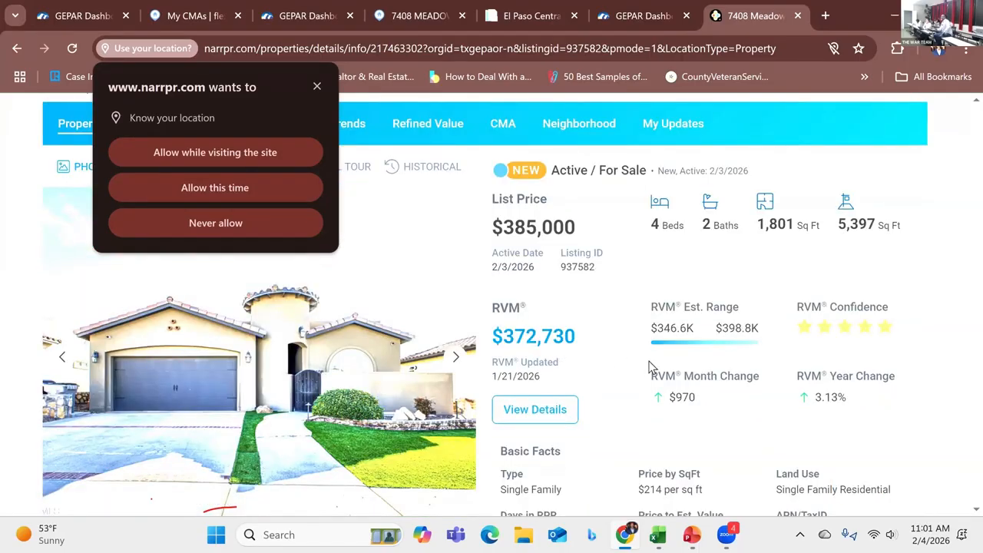
scroll(649, 367, down, 3)
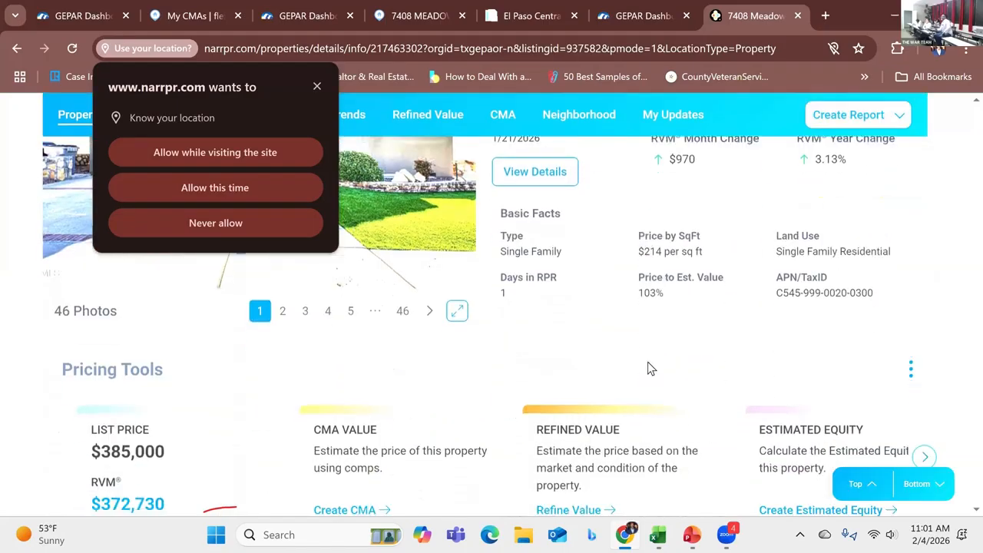
scroll(647, 367, down, 1)
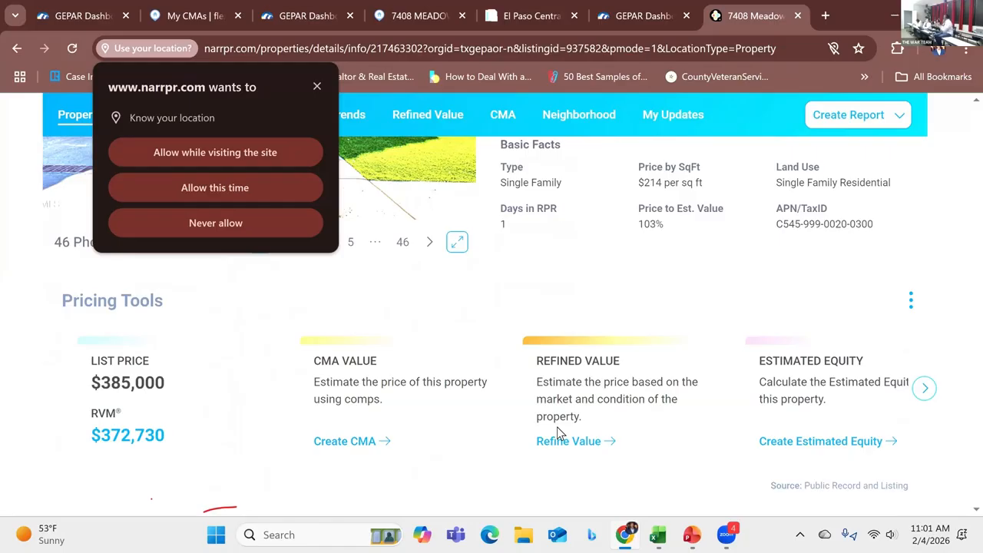
click(186, 153)
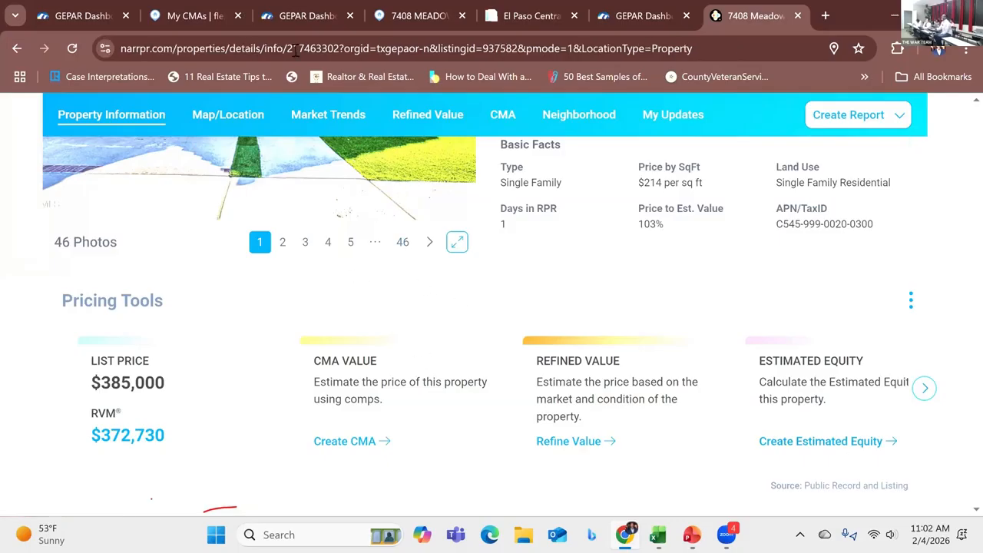
Step: Start a new Residential CMA from the Flexmls CMA list and continue past the CMA type page
click(197, 16)
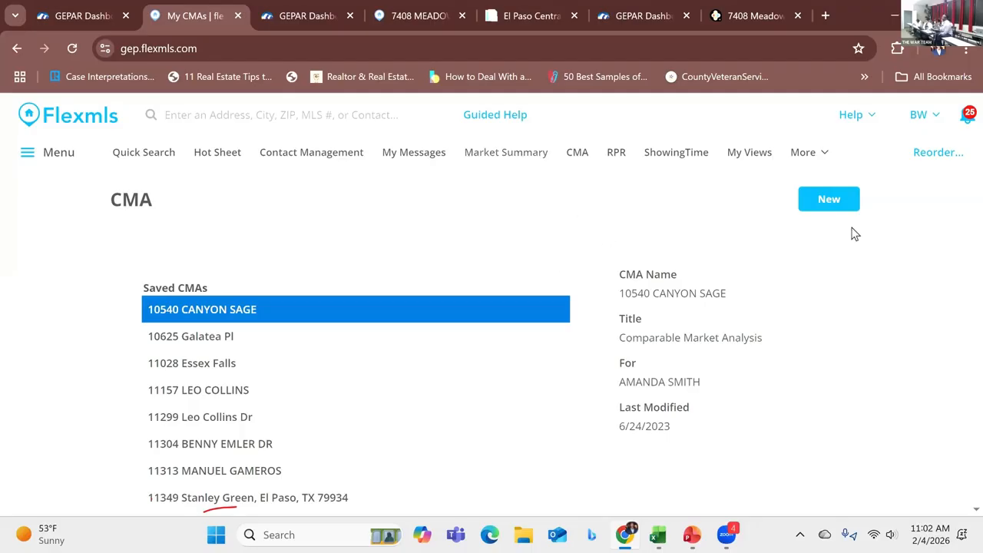
click(828, 206)
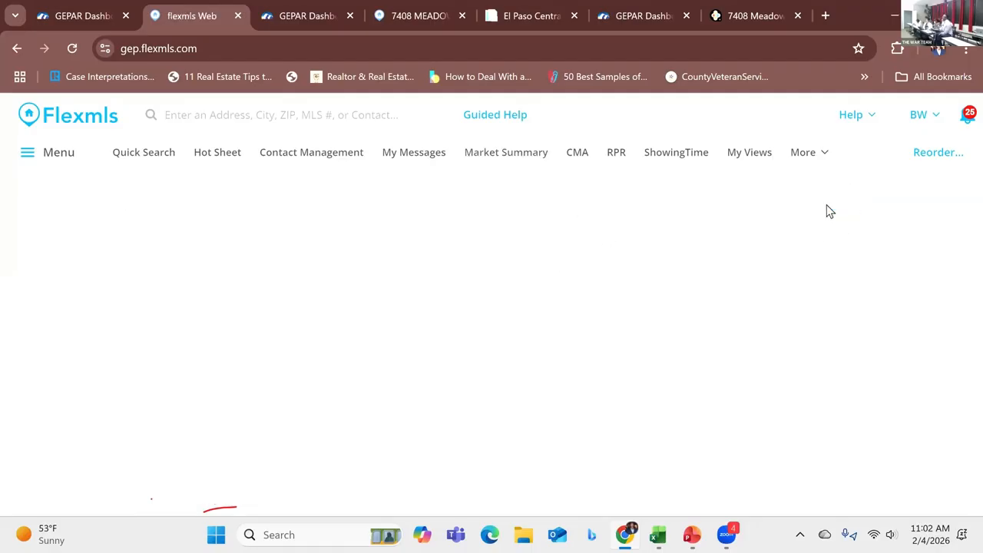
scroll(453, 317, down, 2)
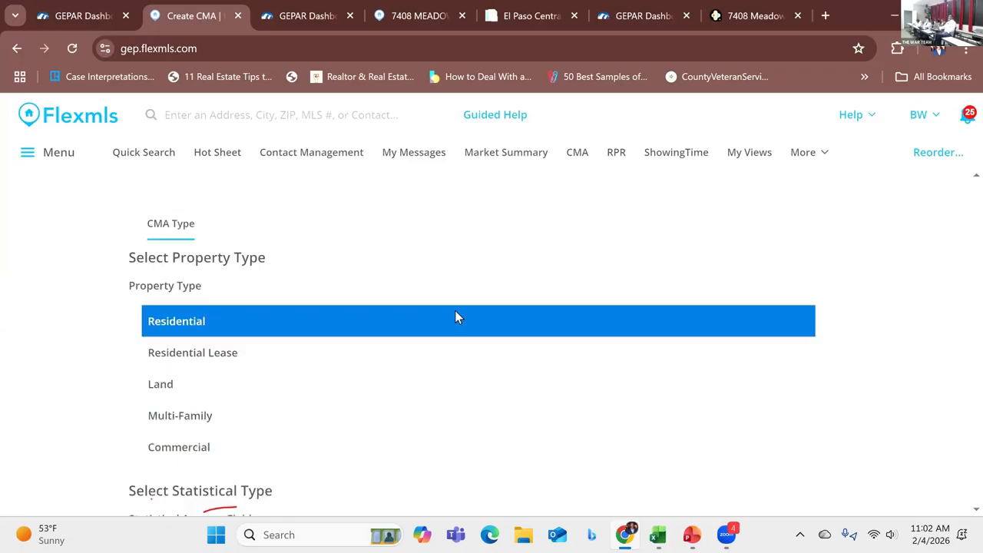
scroll(453, 323, down, 1)
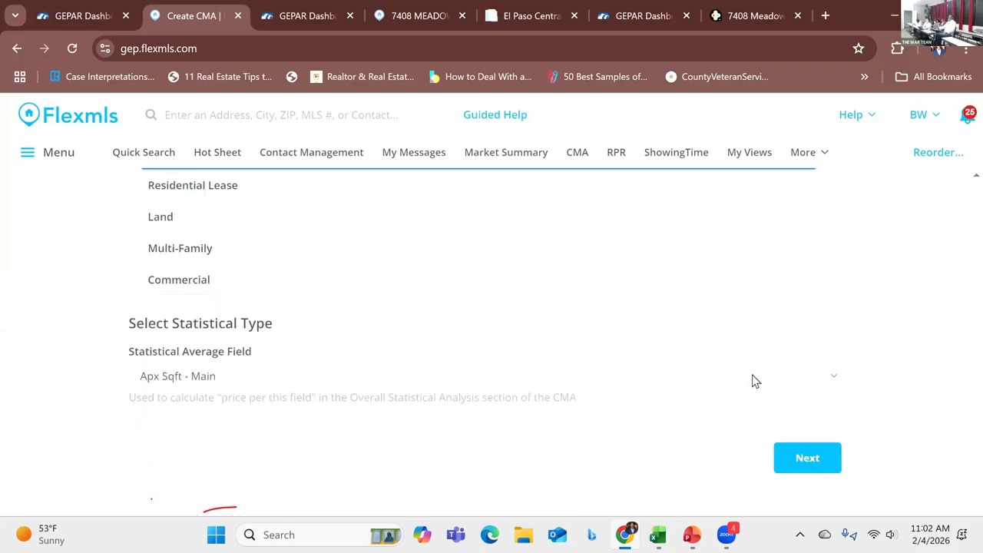
click(829, 458)
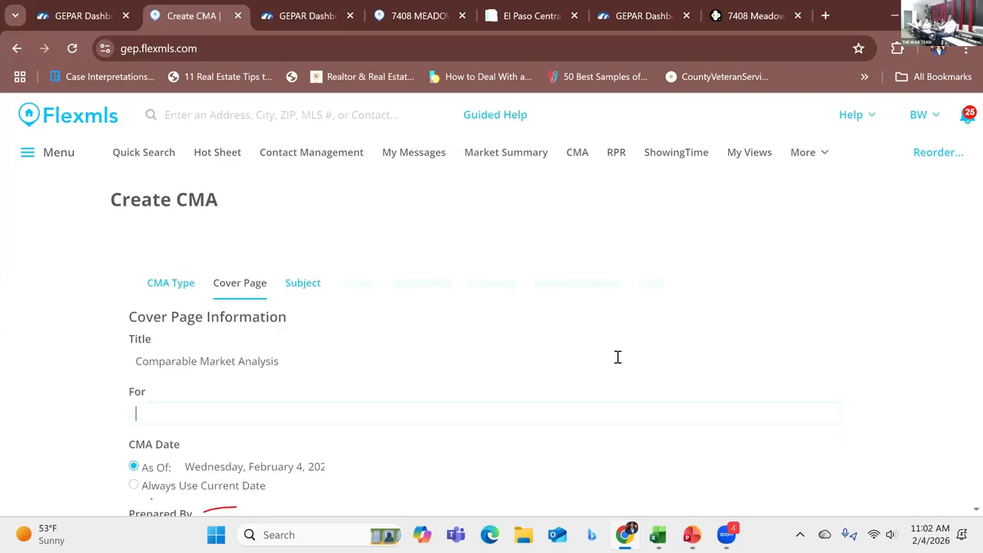
Step: Fill in the cover page's For field for the seller client and continue to the Subject page
scroll(600, 345, down, 1)
click(320, 343)
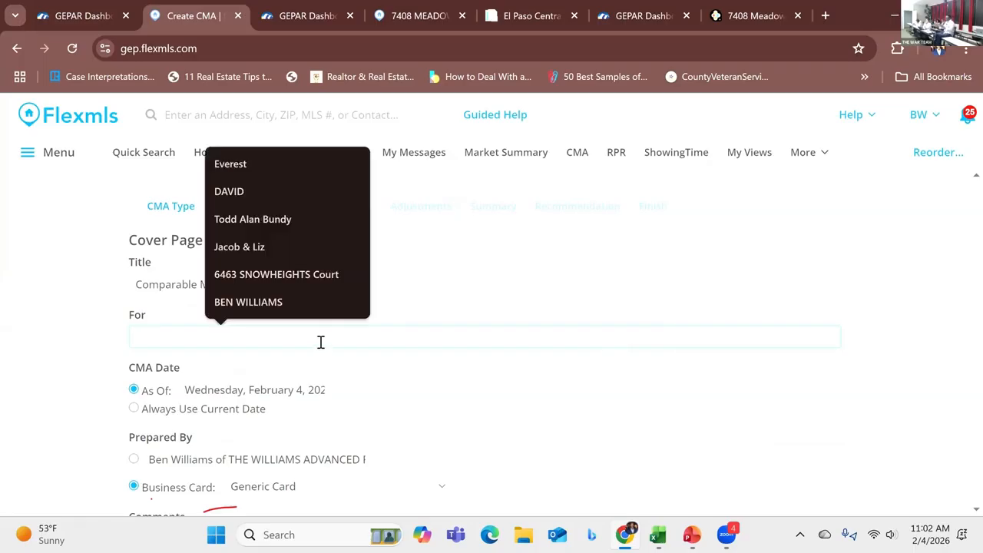
text(BU)
key(BackSpace)
text(SELLER)
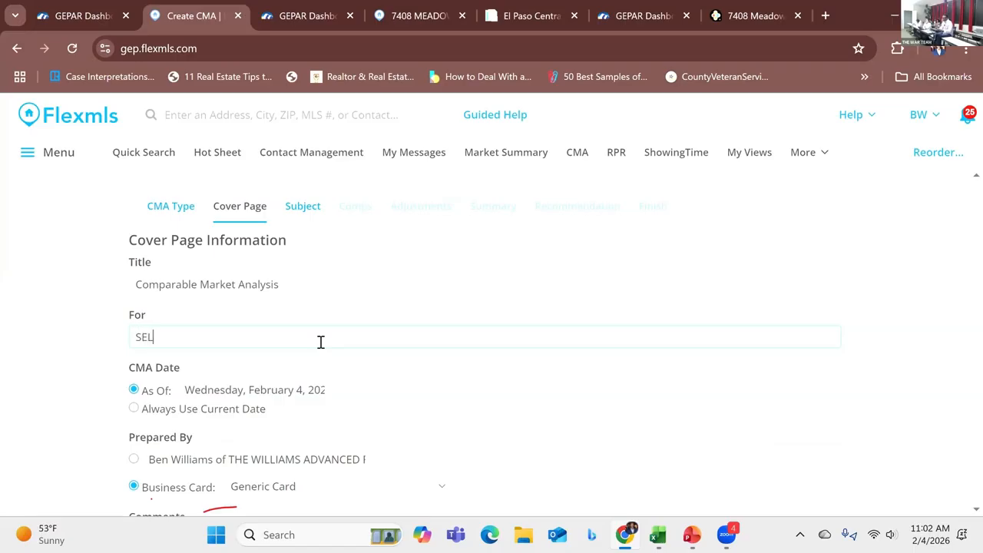
text(LIENT)
scroll(346, 349, down, 3)
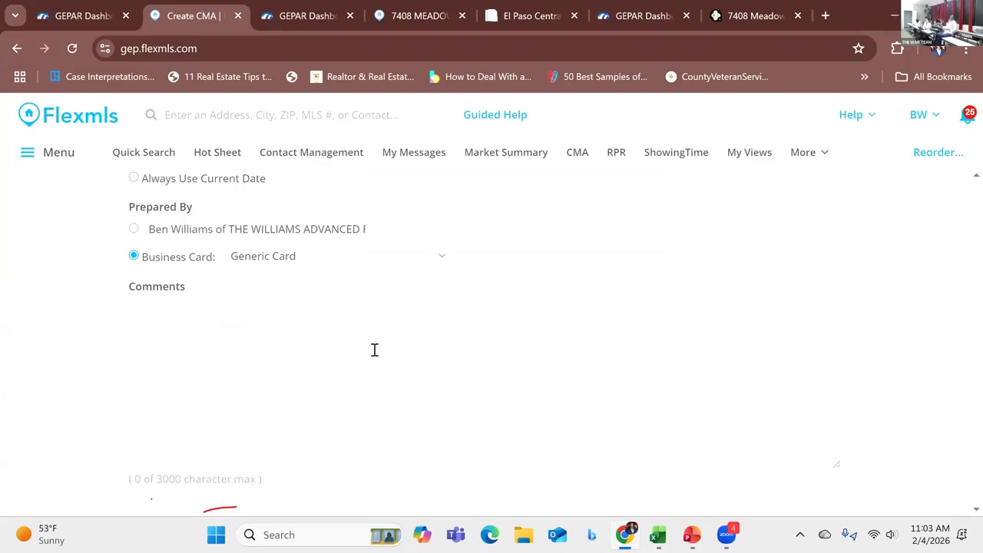
scroll(374, 350, down, 2)
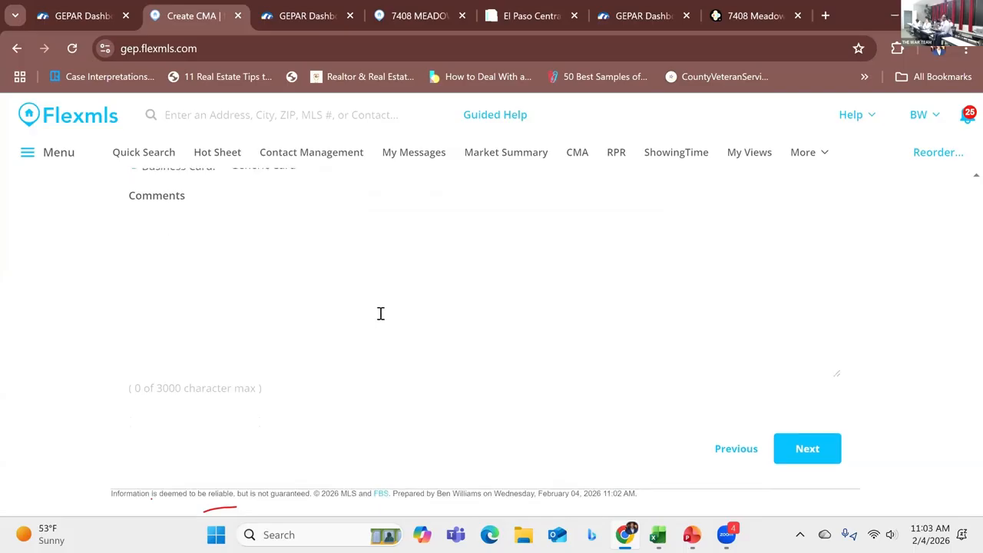
click(817, 450)
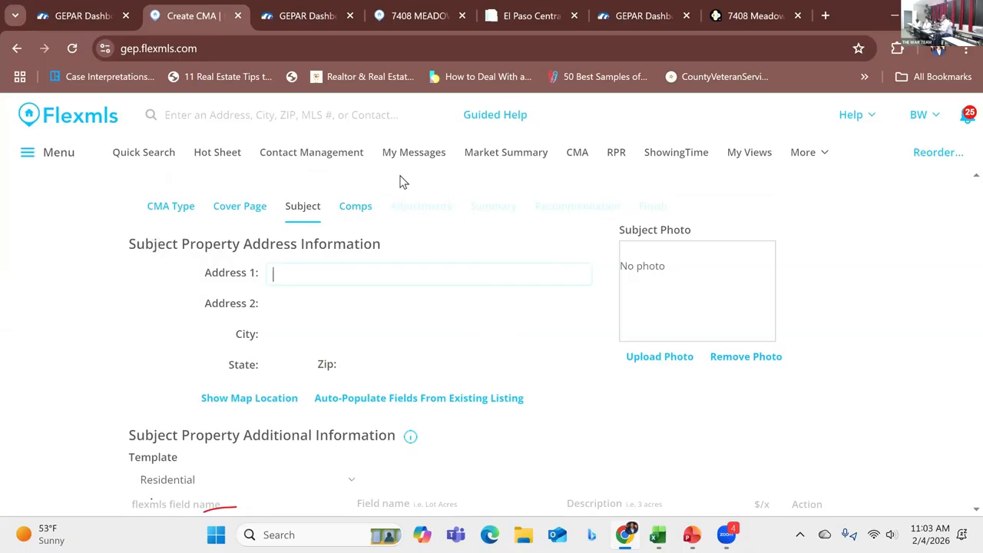
Step: Select listing number 937582 on the Flexmls listing, then return to the CMA's Subject page
click(413, 13)
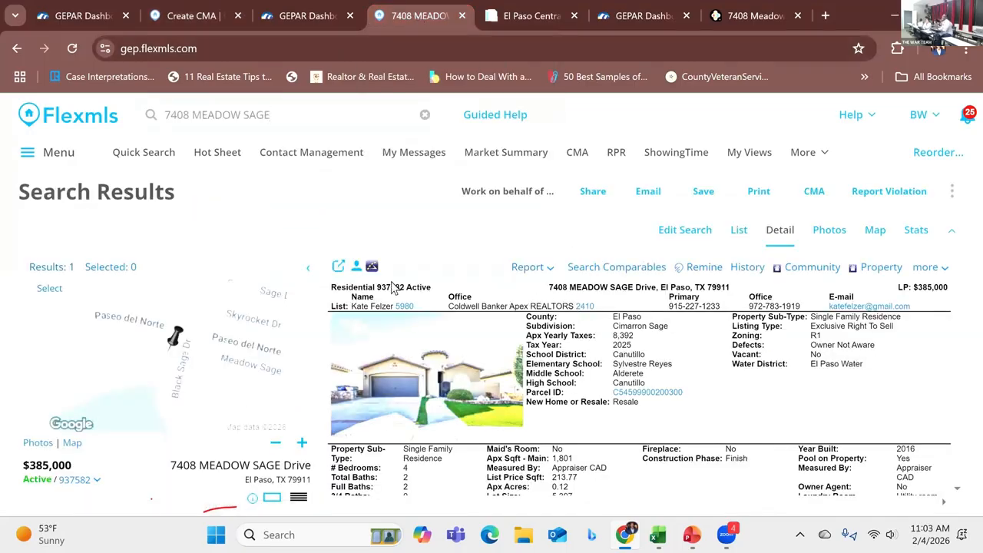
drag(377, 286, 402, 289)
key(ctrl+2)
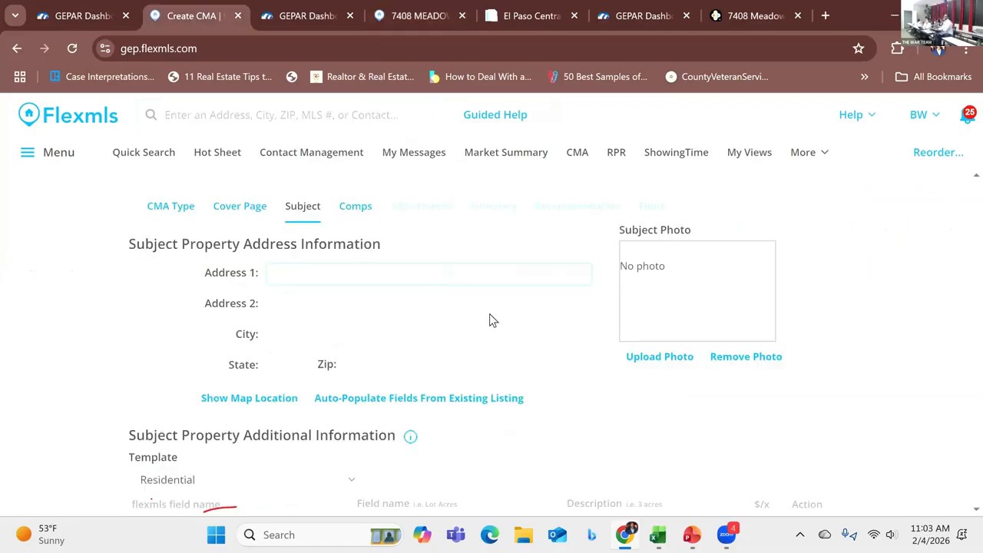
scroll(382, 365, down, 10)
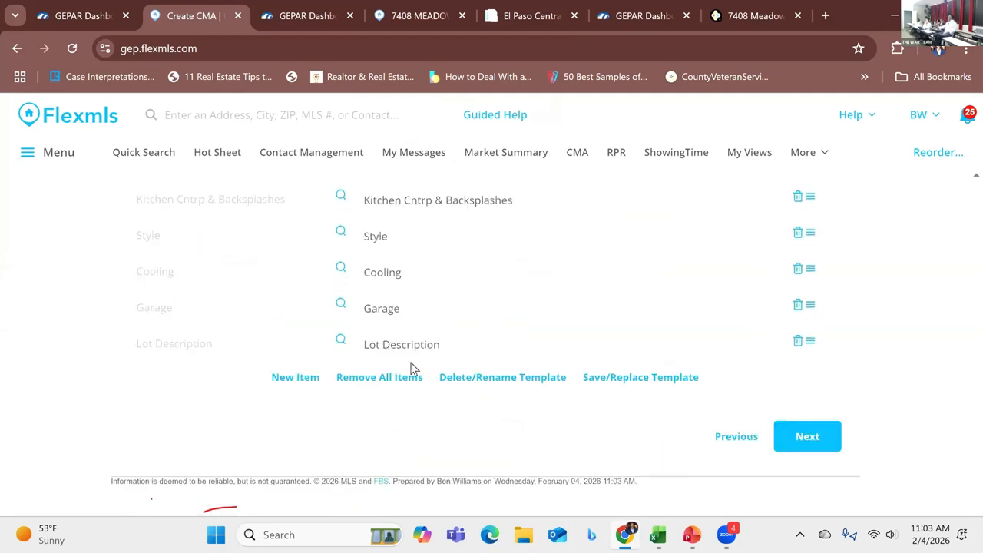
Step: Auto-populate the subject property fields from the existing listing by pasting its listing number and choosing Greater El Paso MLS
scroll(413, 362, up, 10)
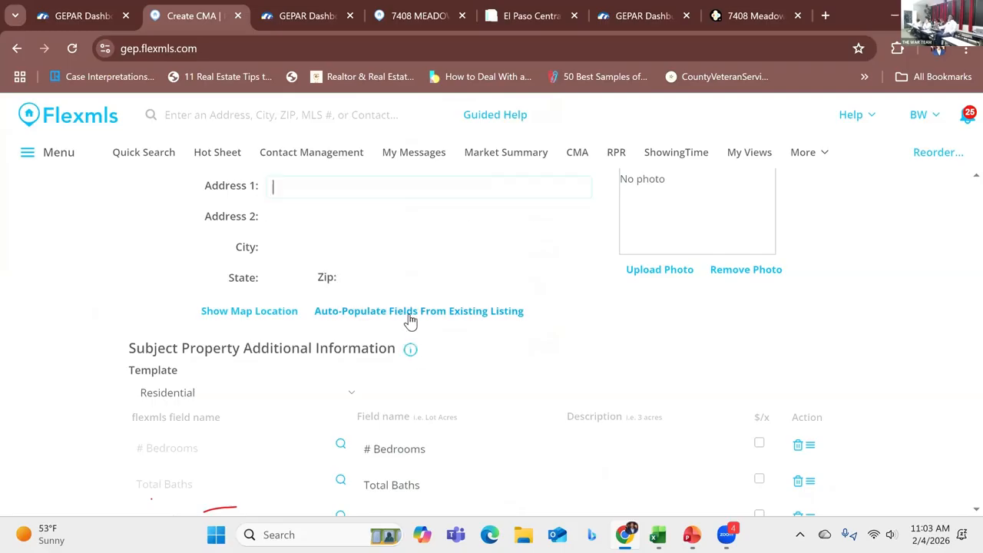
click(407, 313)
click(447, 307)
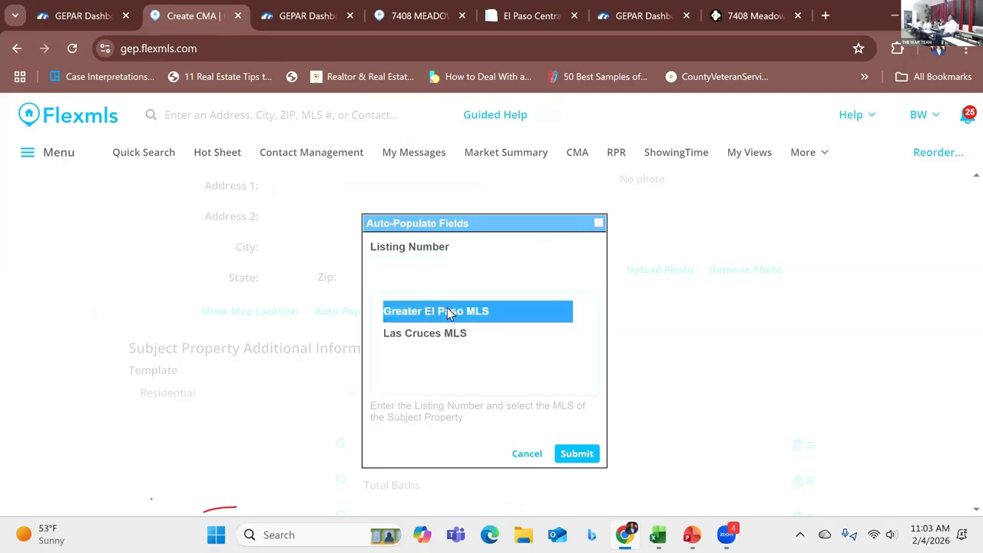
right_click(385, 278)
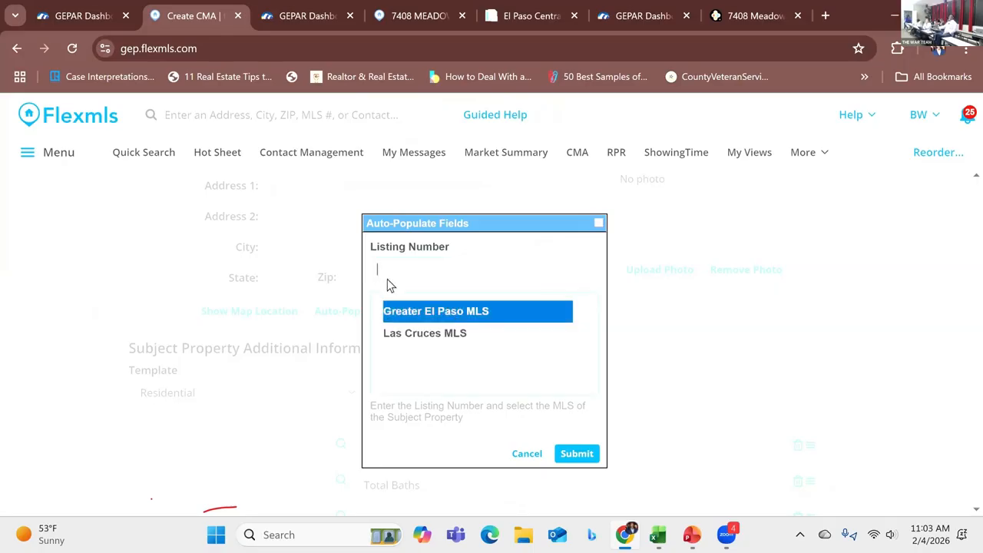
click(432, 361)
click(580, 457)
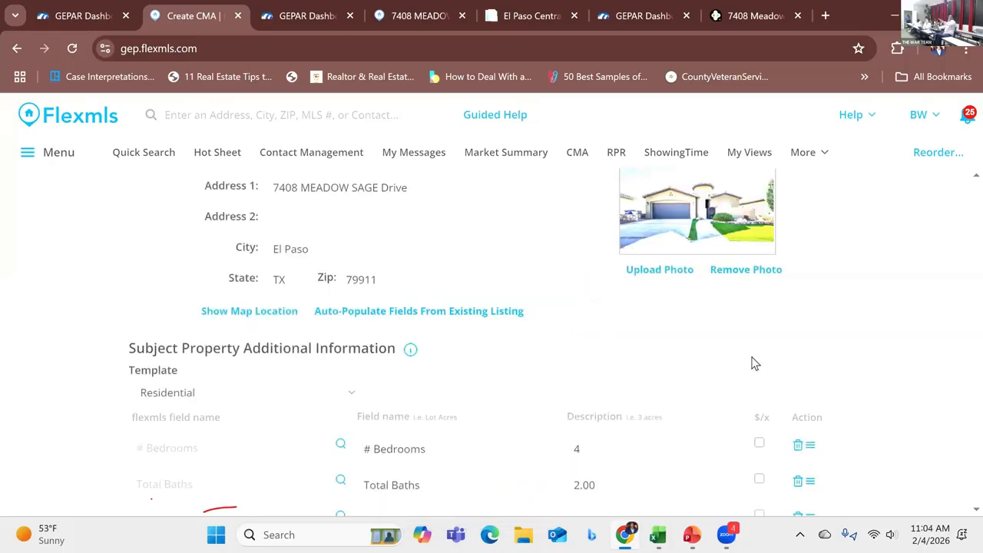
Step: Review the populated subject details and add a new blank item row to the additional information list
scroll(831, 393, down, 6)
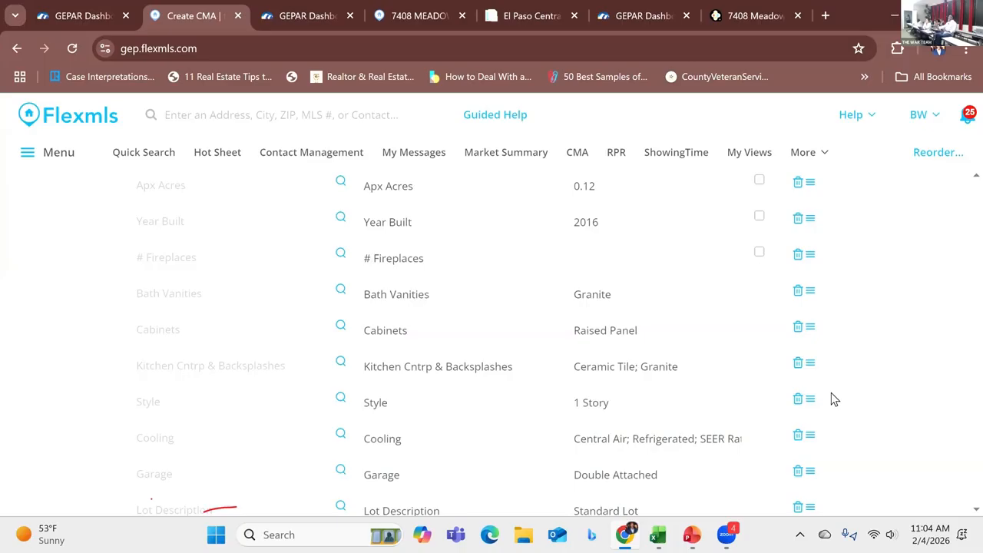
scroll(835, 398, down, 1)
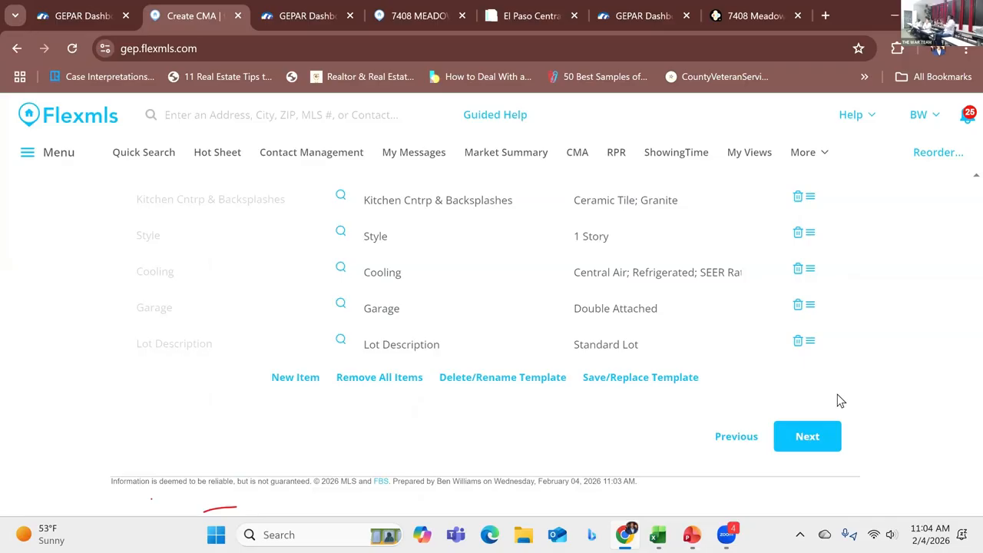
scroll(685, 365, up, 3)
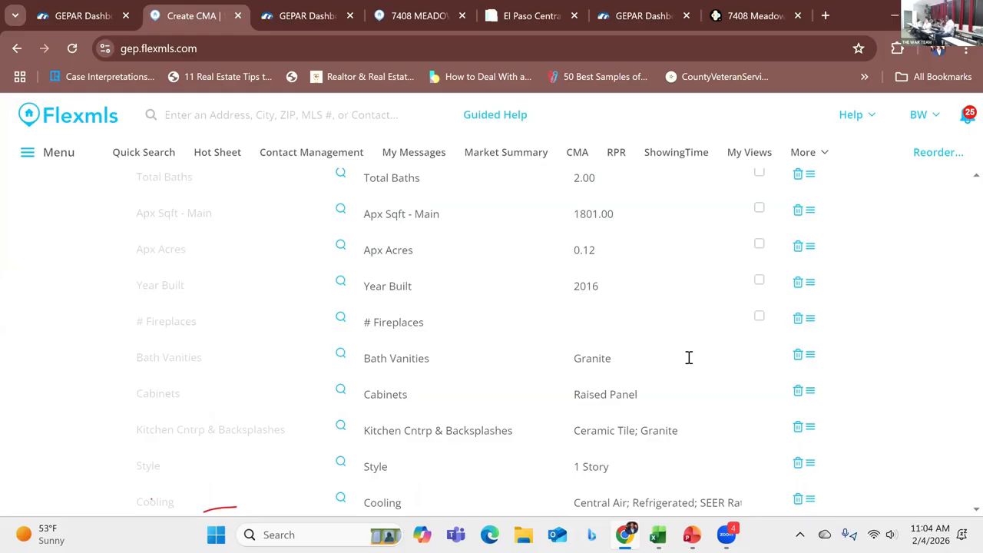
scroll(608, 315, down, 3)
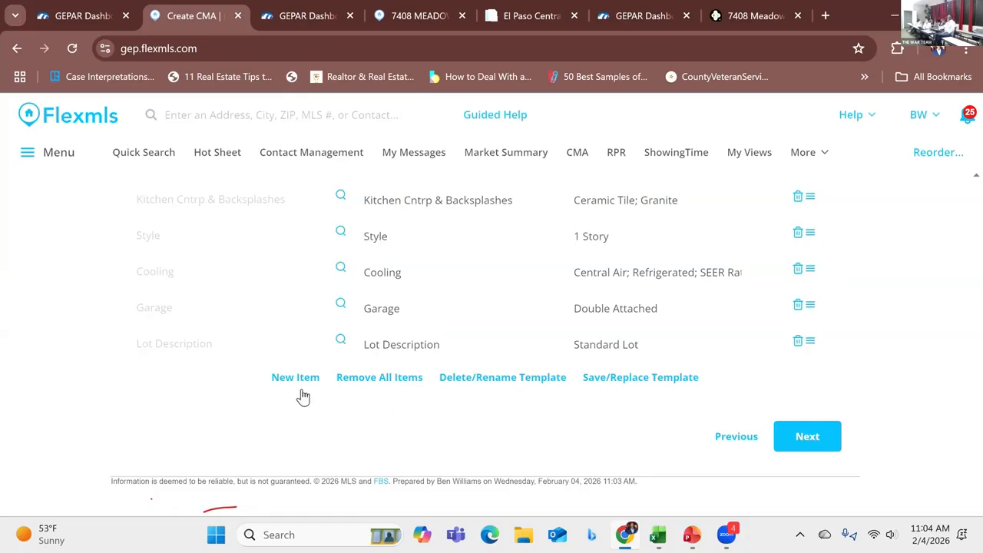
click(296, 378)
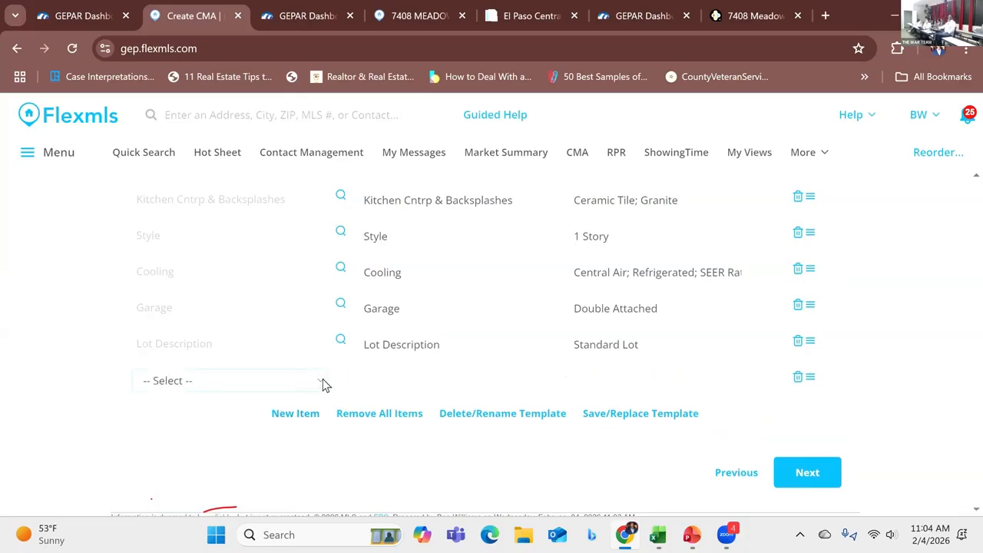
click(319, 382)
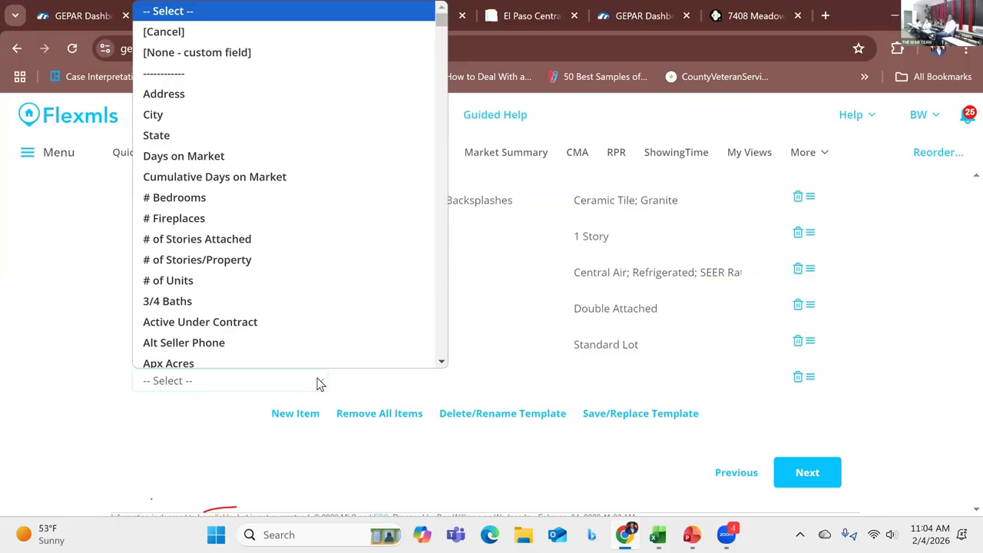
scroll(445, 254, down, 1)
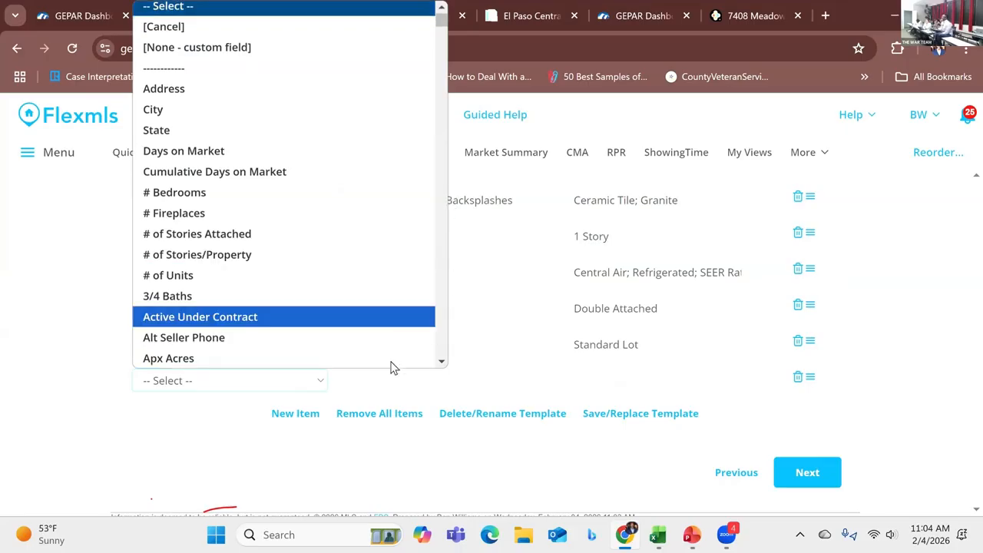
click(524, 382)
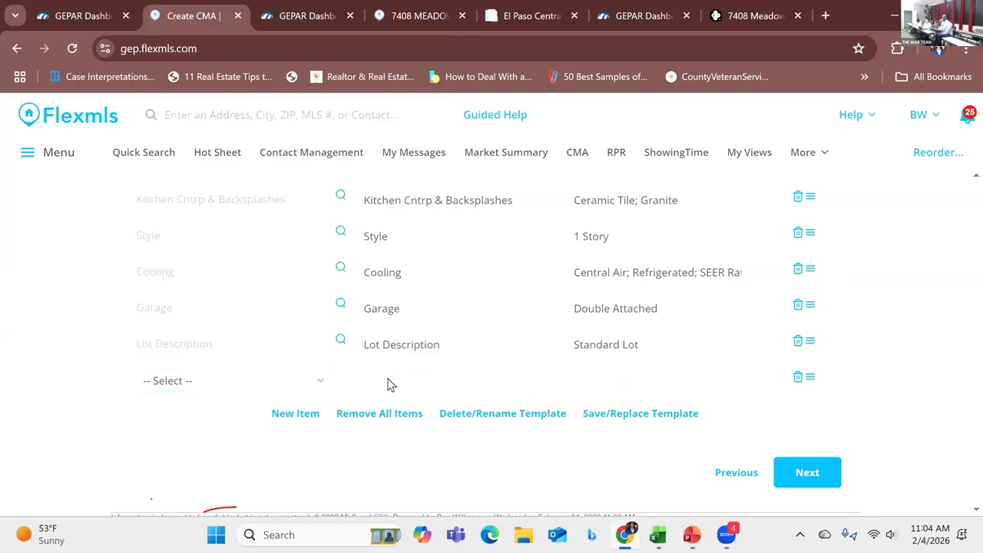
Step: Continue from the Subject page to the comparables step
scroll(548, 386, up, 3)
scroll(548, 386, up, 5)
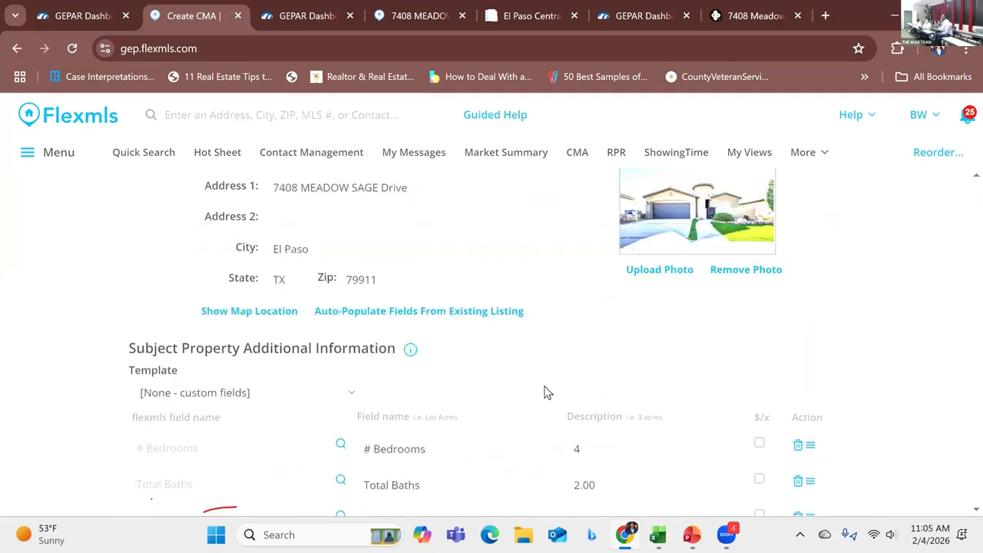
scroll(549, 388, up, 2)
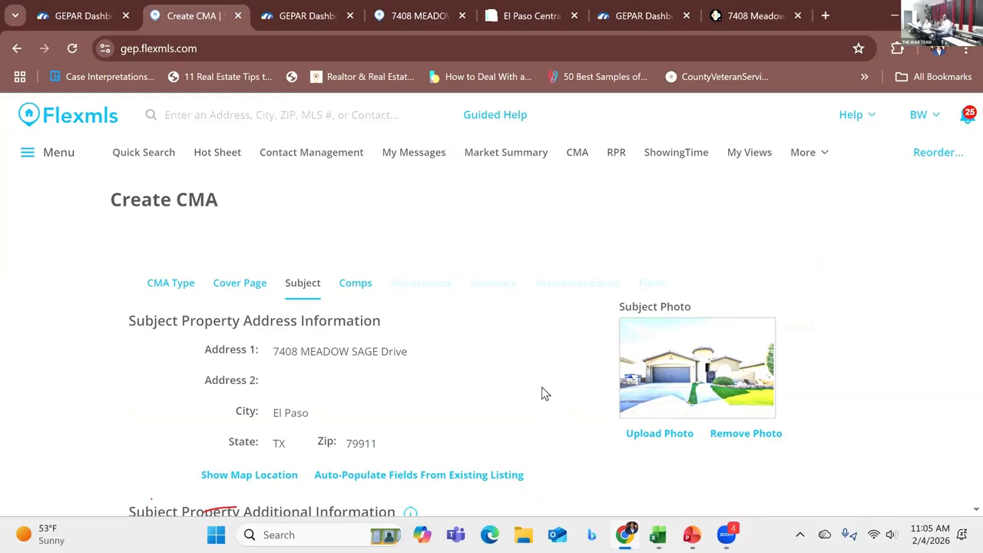
scroll(543, 391, down, 10)
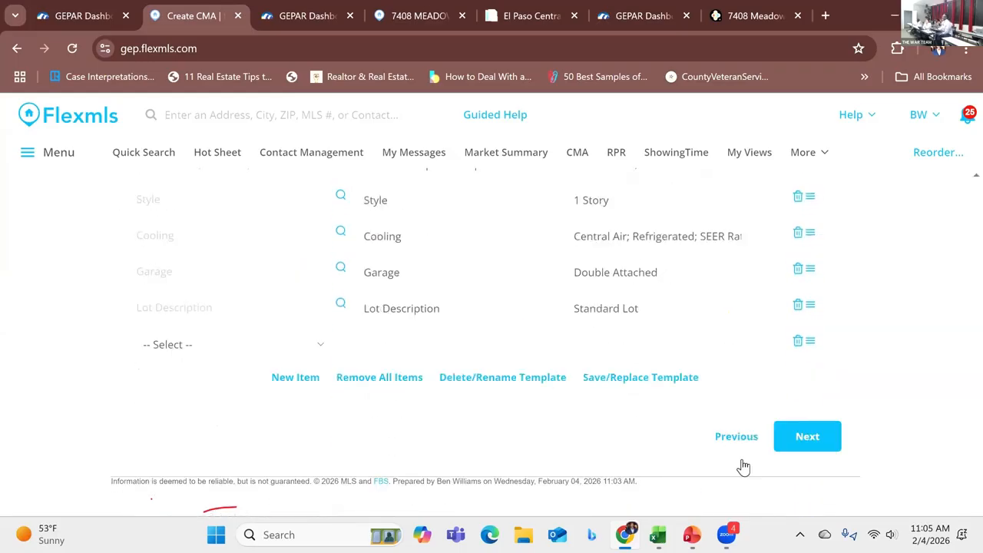
click(799, 442)
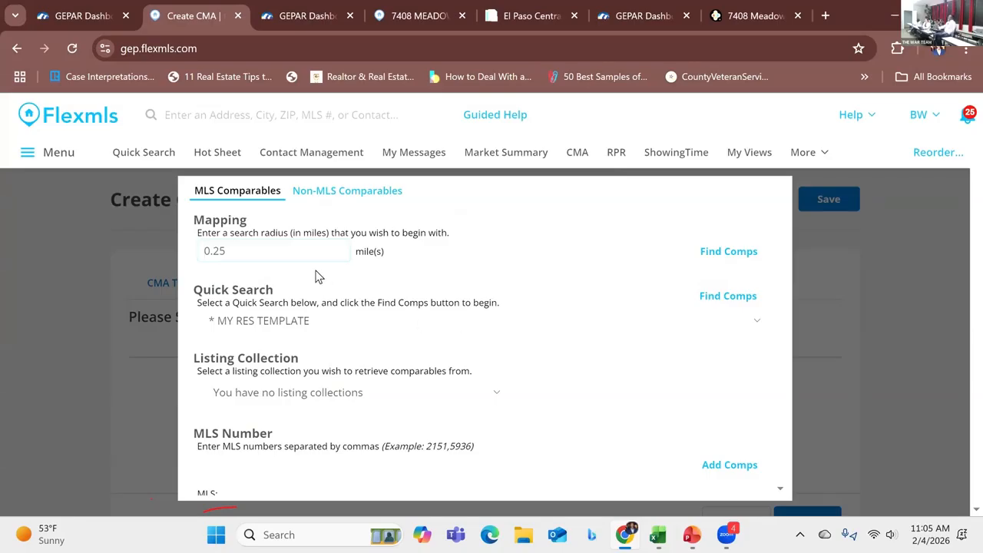
Step: Find comps within a 0.5 mile mapping radius, selecting Greater El Paso MLS as the source
drag(227, 250, 214, 250)
text(5)
scroll(580, 332, down, 1)
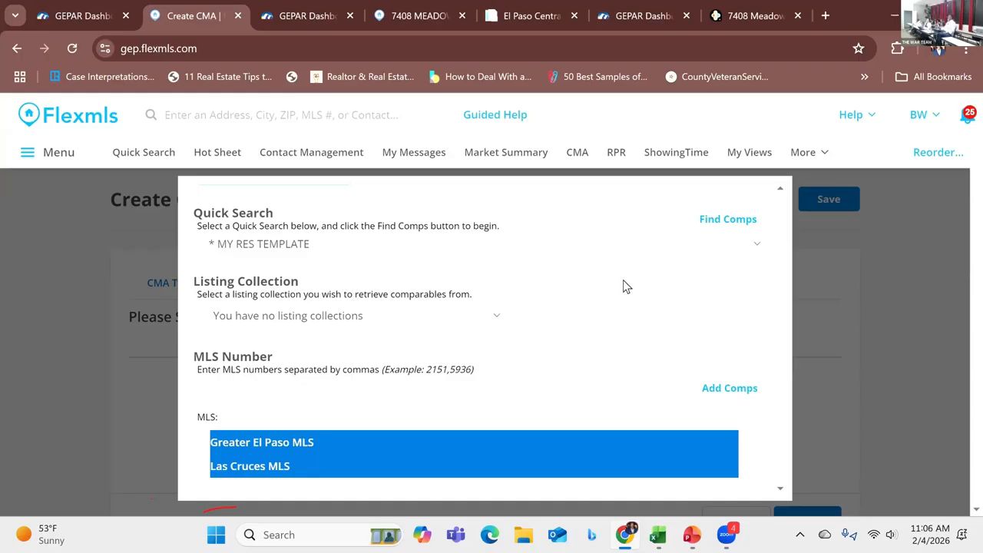
scroll(548, 334, down, 2)
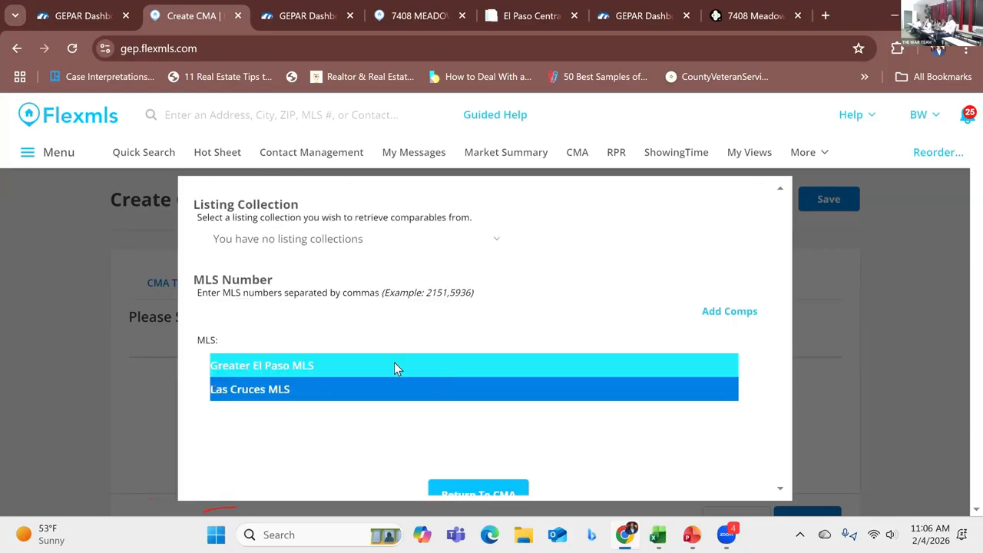
click(323, 363)
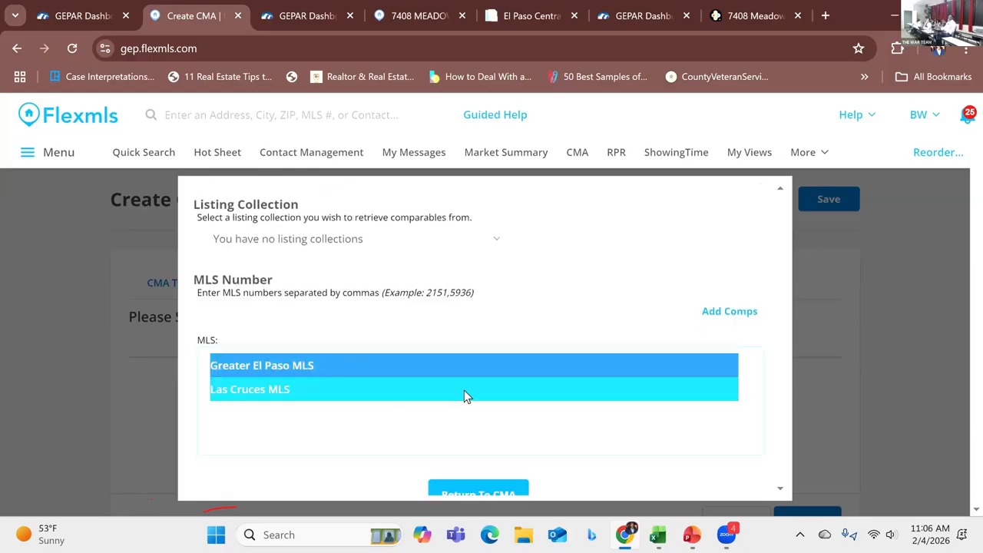
scroll(632, 287, up, 4)
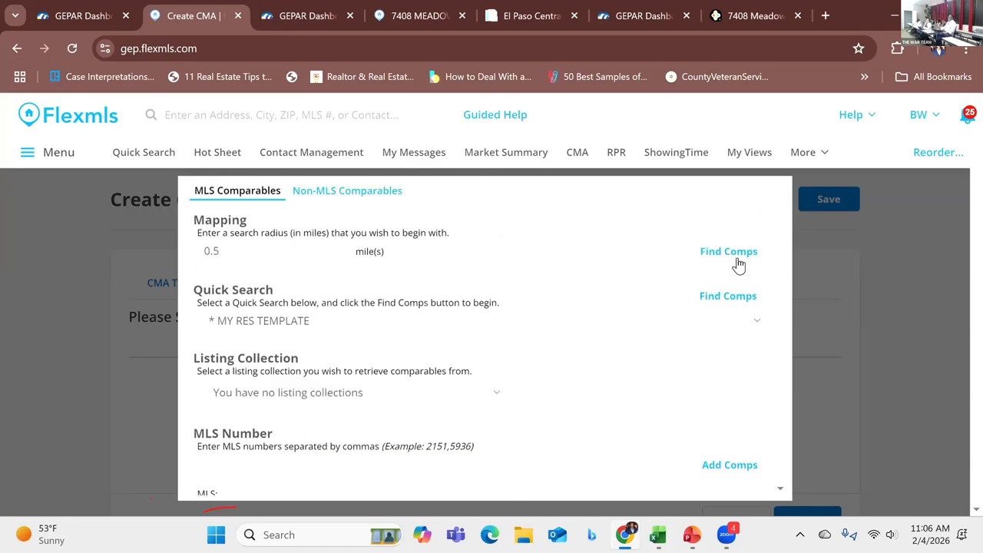
click(731, 254)
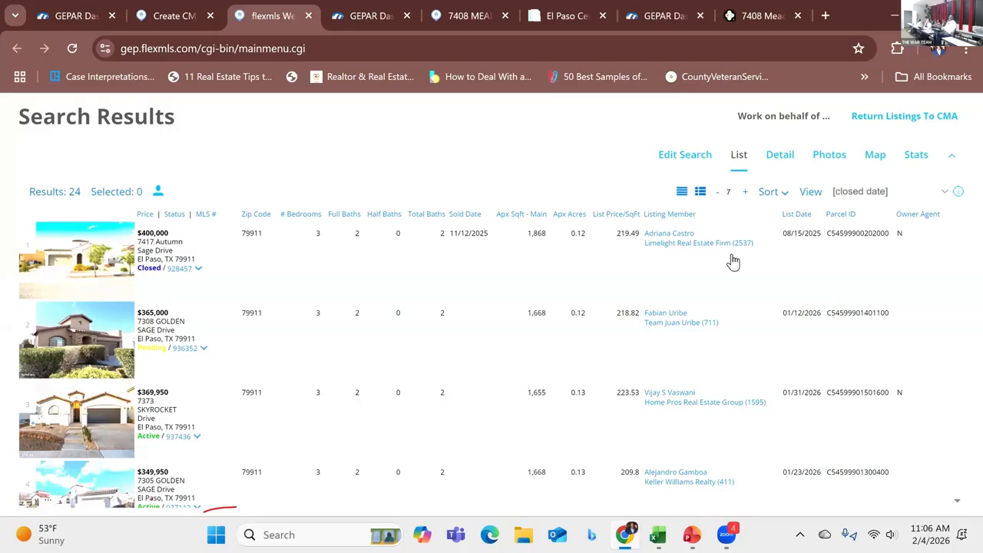
Step: Open the comps search for editing and limit the data source to Greater El Paso MLS
click(687, 159)
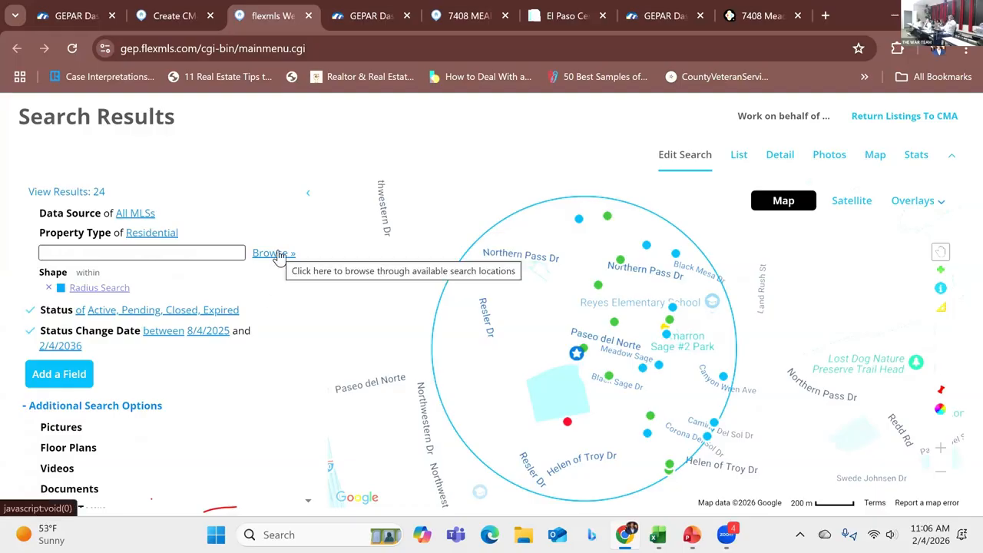
click(245, 221)
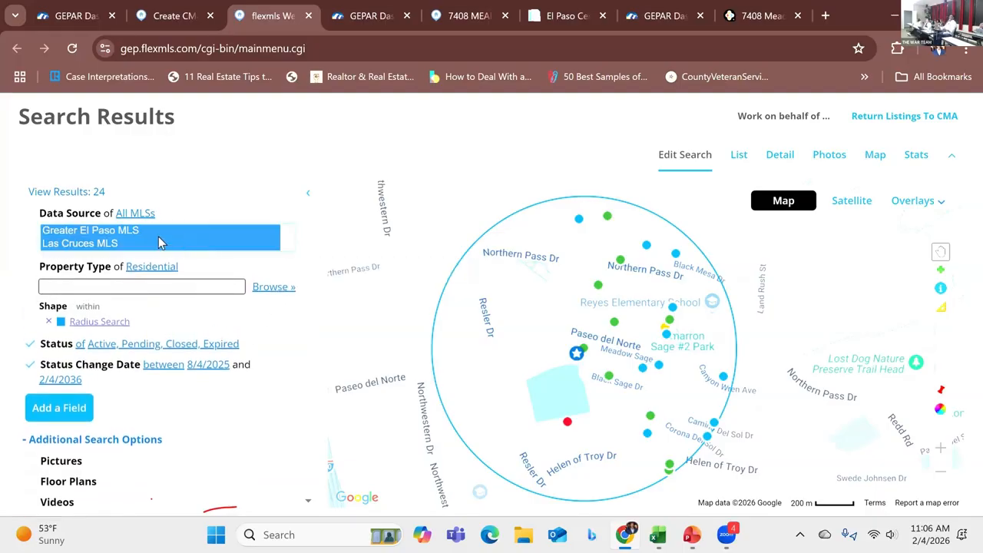
click(155, 232)
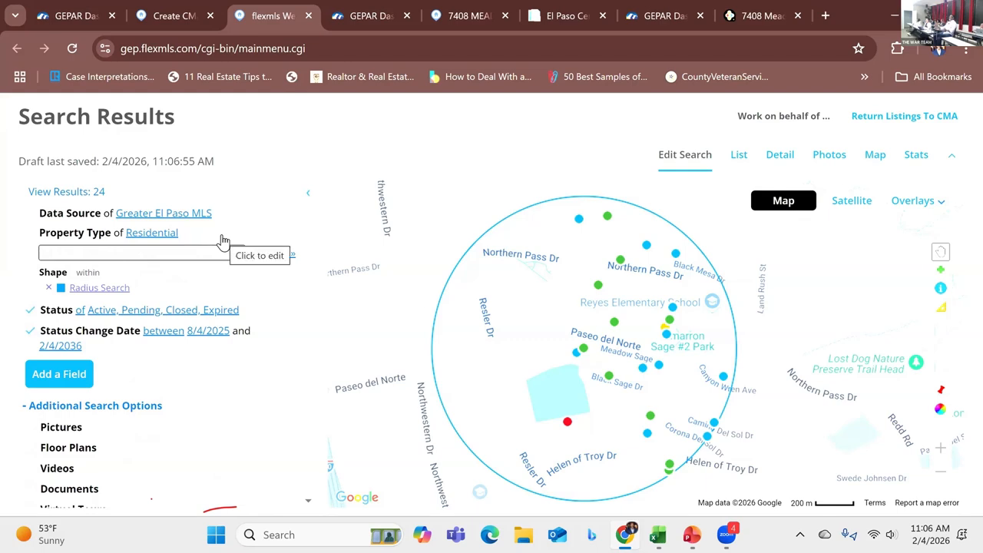
Step: Set the status criteria to Active, Pending and Closed, removing Expired
click(223, 242)
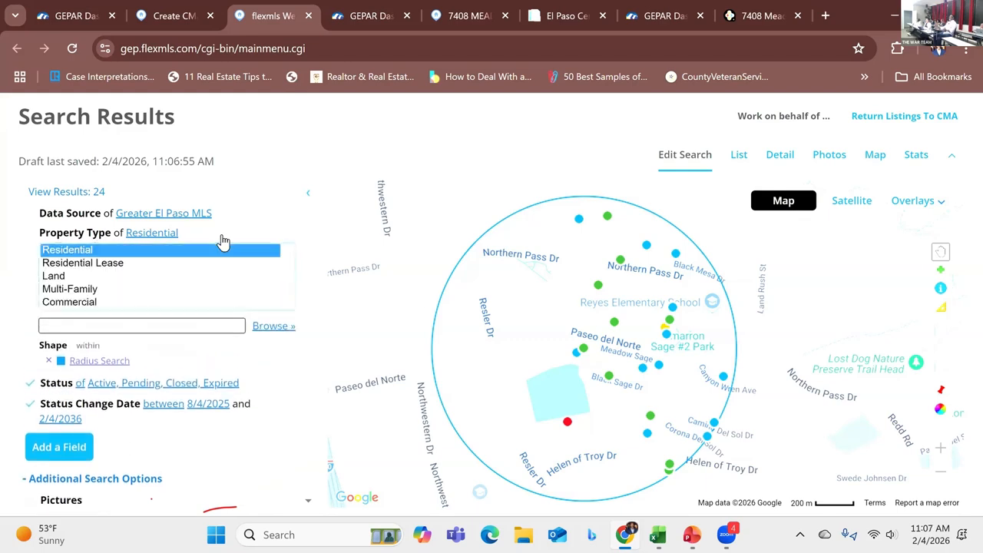
click(222, 242)
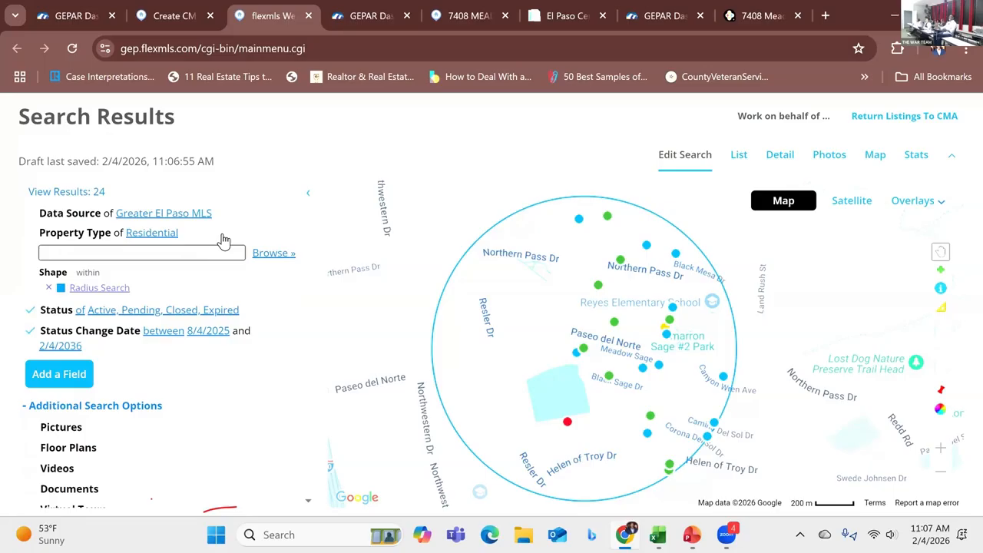
click(261, 319)
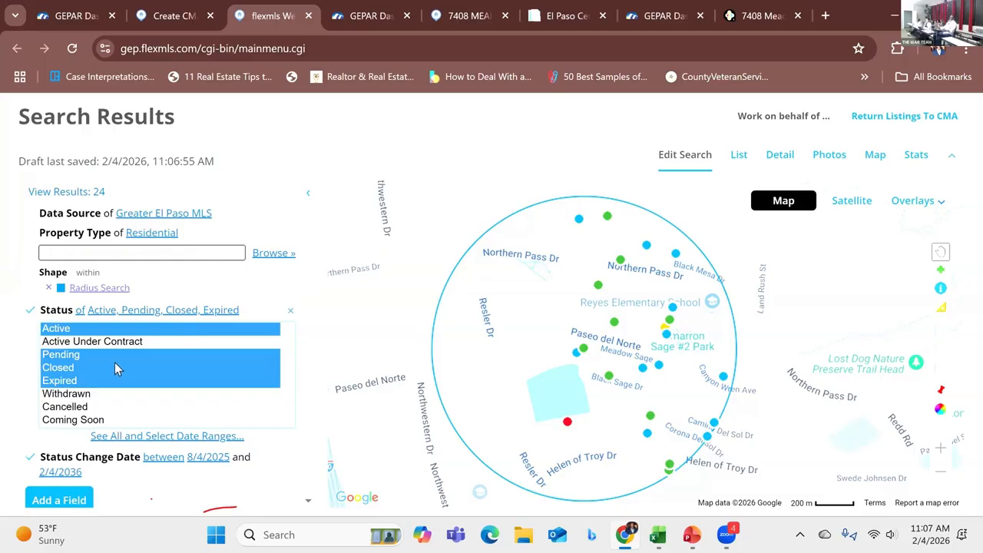
ctrl+click(78, 371)
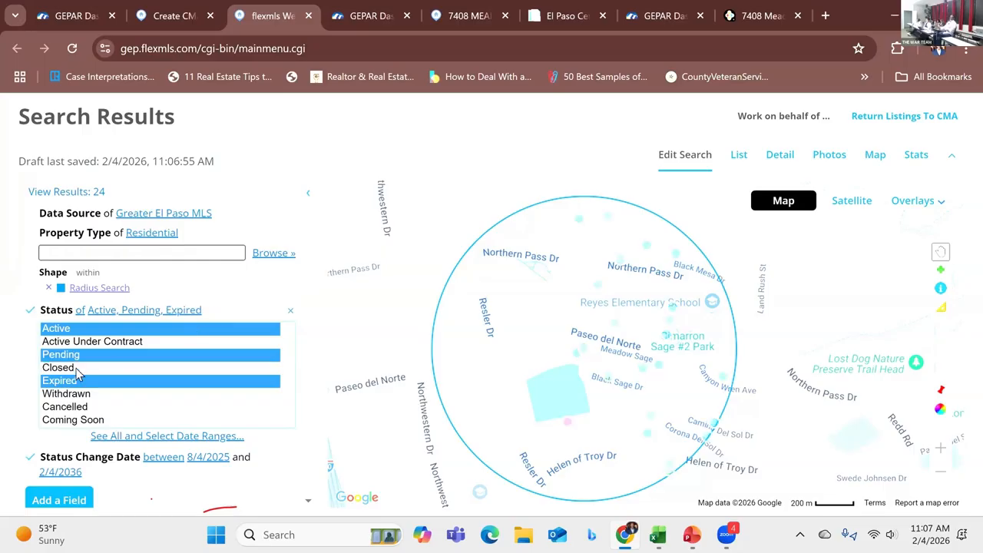
ctrl+click(78, 370)
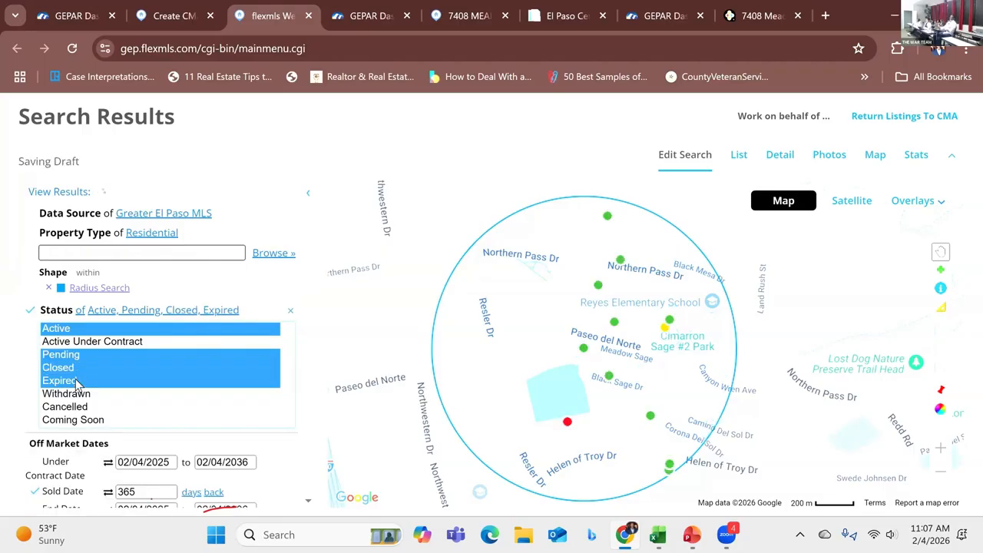
ctrl+click(77, 381)
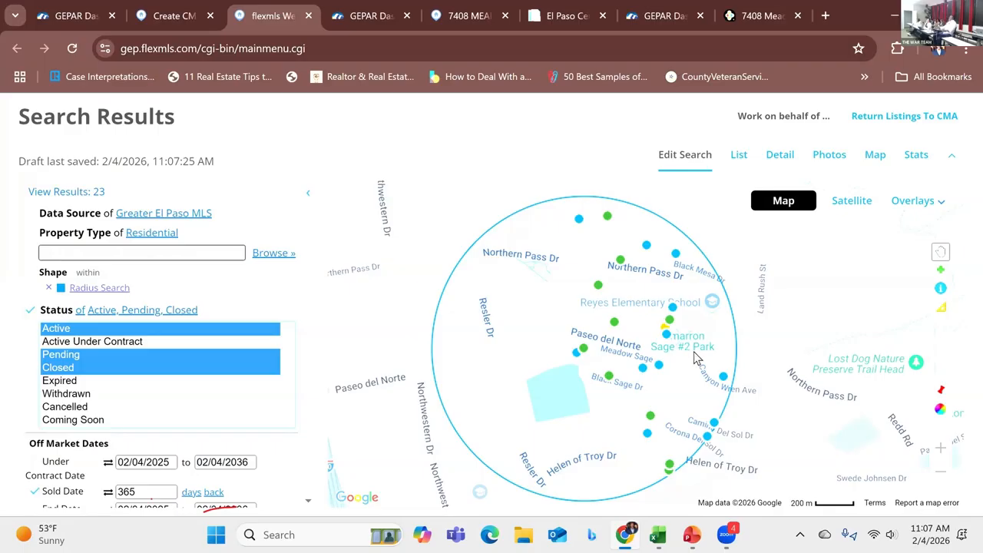
Step: Set the Sold Date criterion to 90 days back
scroll(233, 437, down, 1)
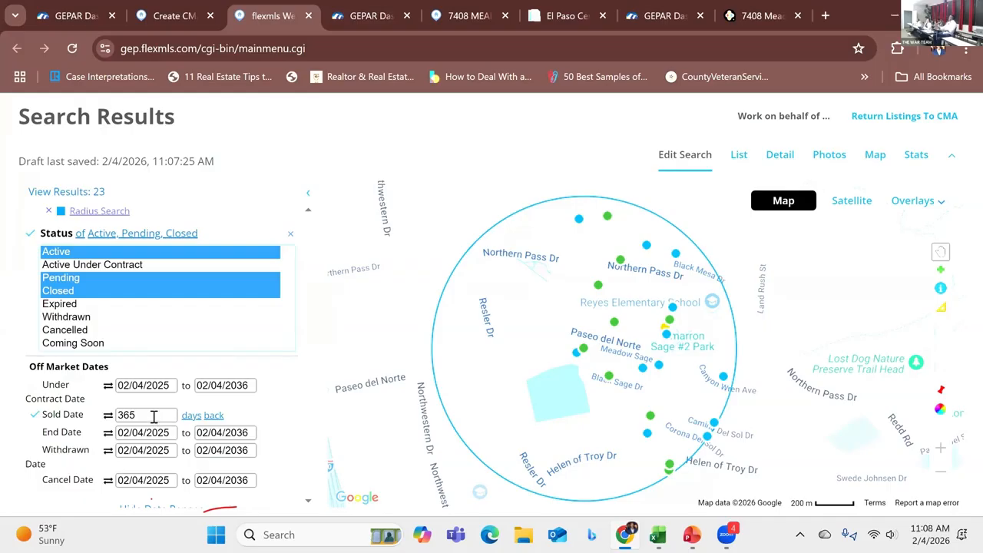
click(154, 416)
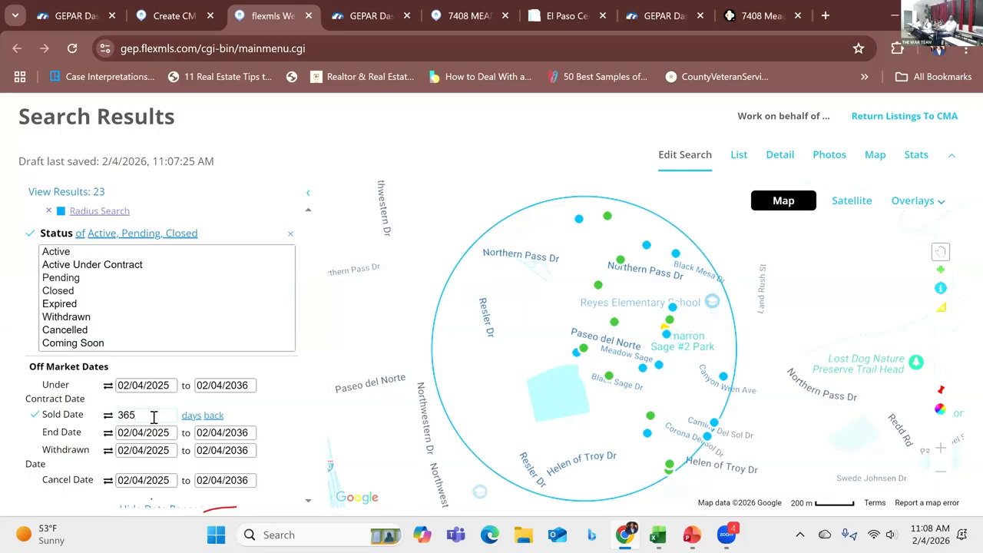
key(BackSpace)
key(BackSpace)
text(90)
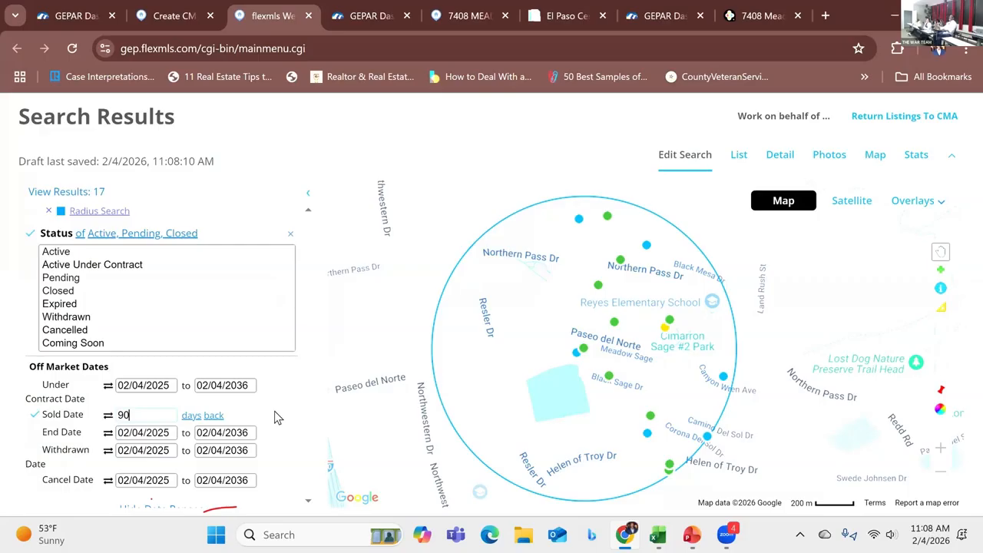
Step: Add an Apx Sqft - Main criterion to the search, ranging from 1600 to 2000
scroll(305, 430, down, 2)
drag(305, 430, 311, 495)
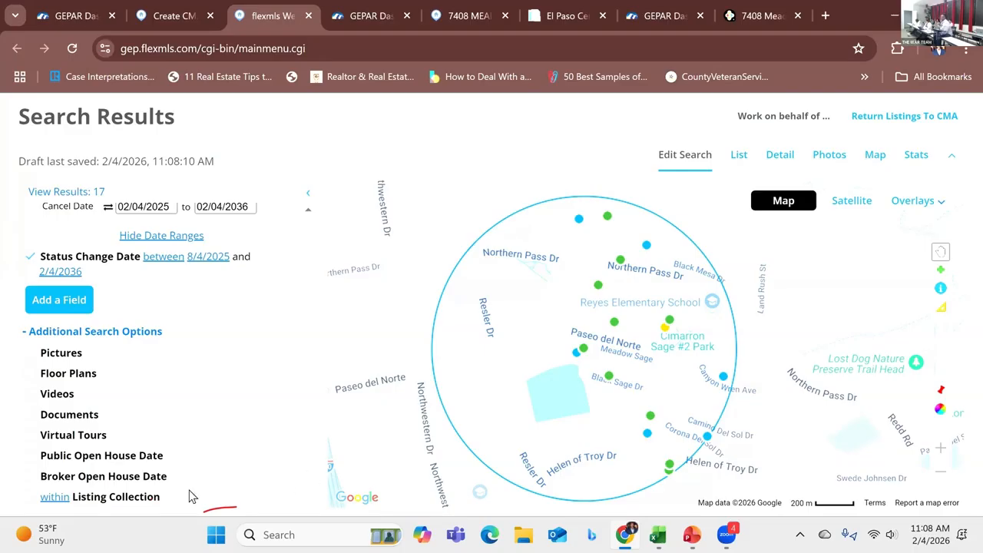
click(54, 303)
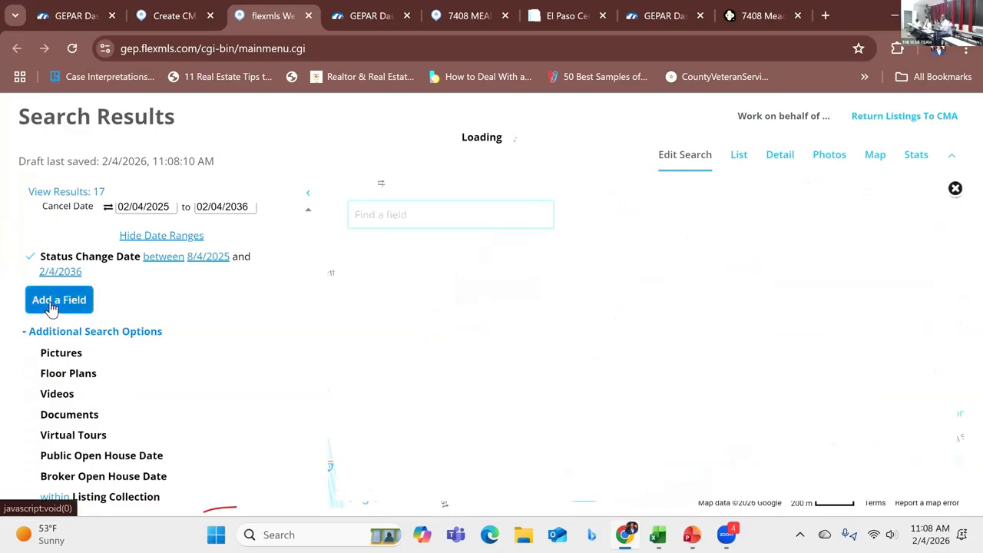
click(384, 217)
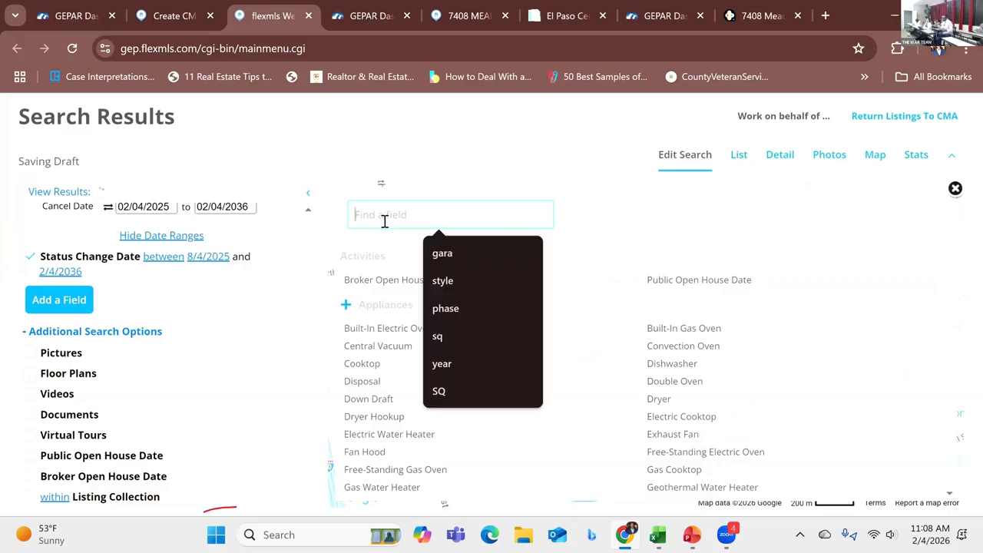
text(SQ)
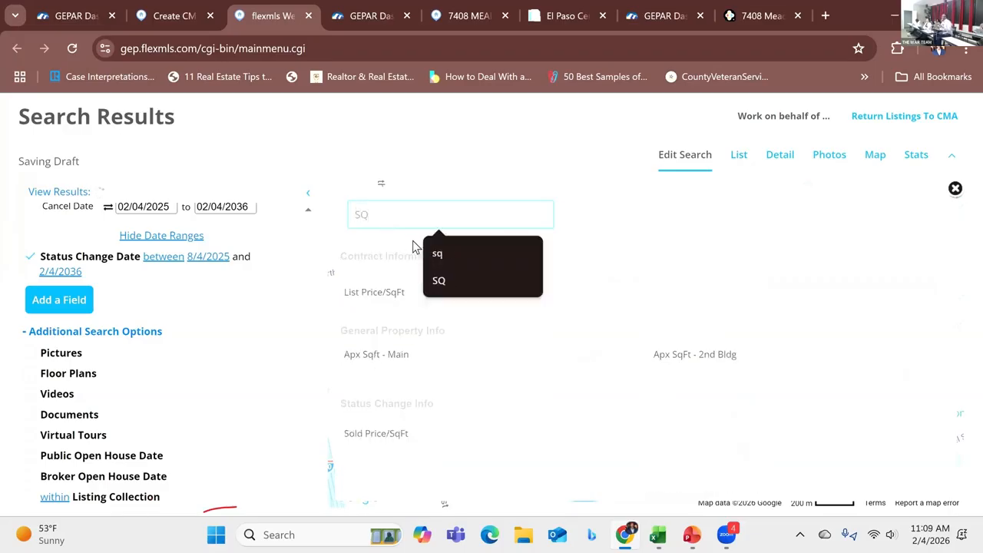
click(388, 361)
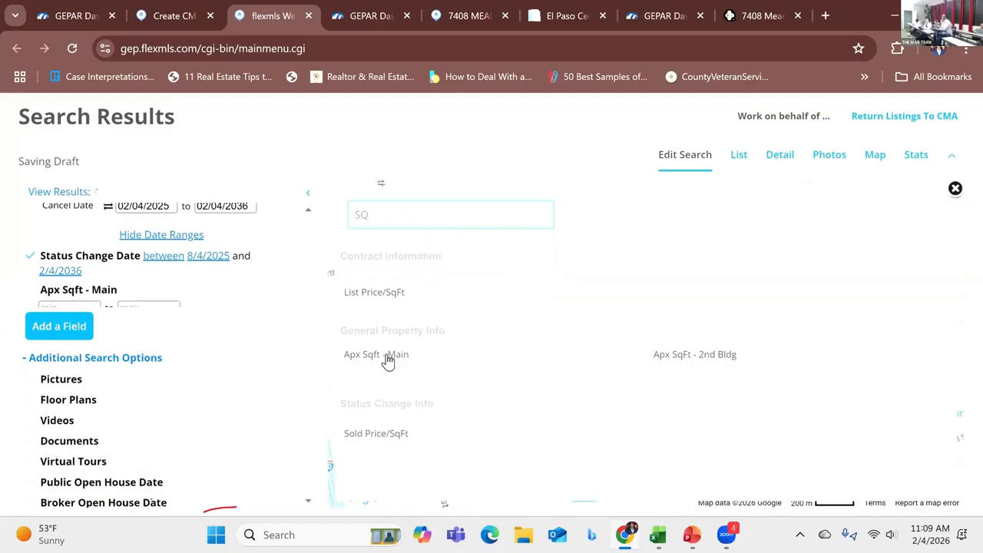
click(80, 308)
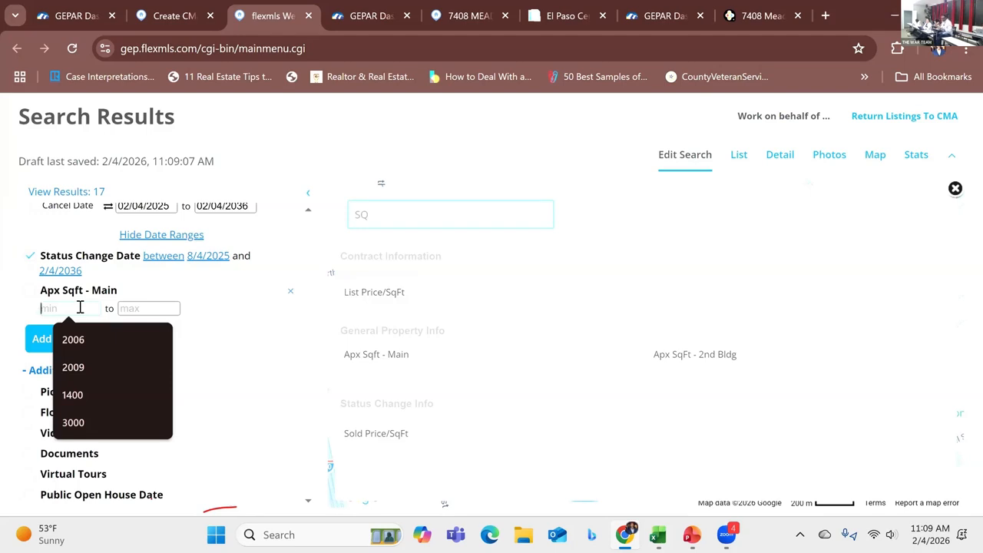
text(1600)
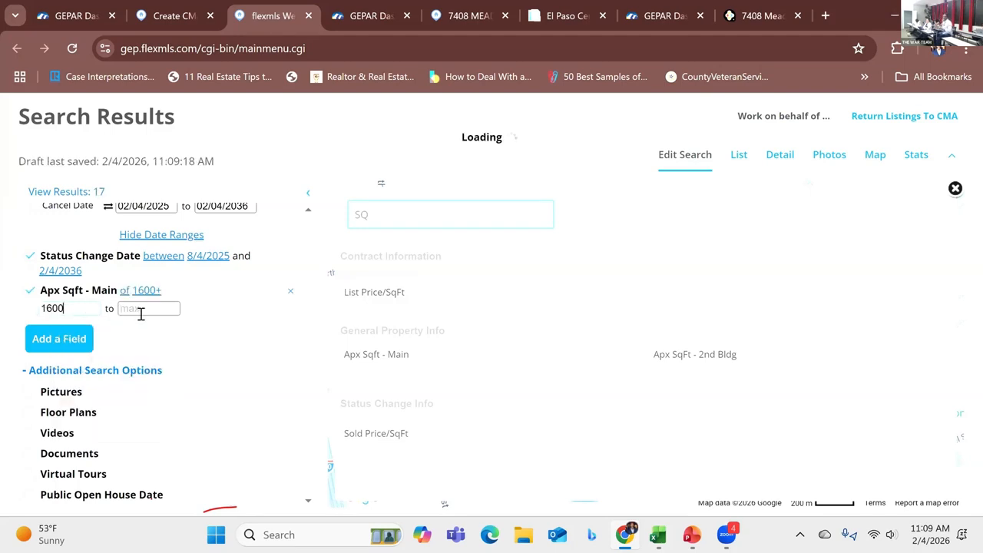
click(140, 309)
text(2000)
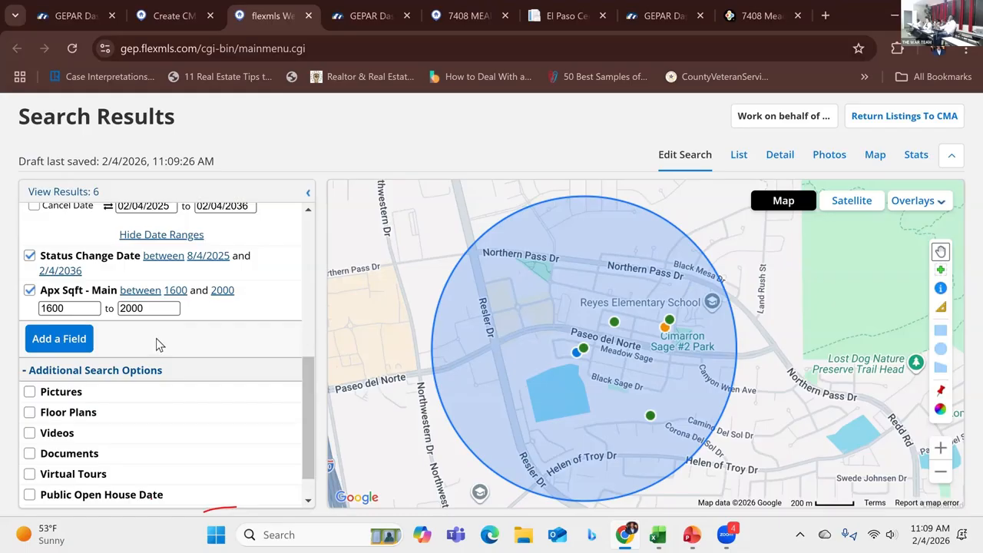
Step: Change the Sold Date criterion to 180 days back
scroll(189, 337, up, 1)
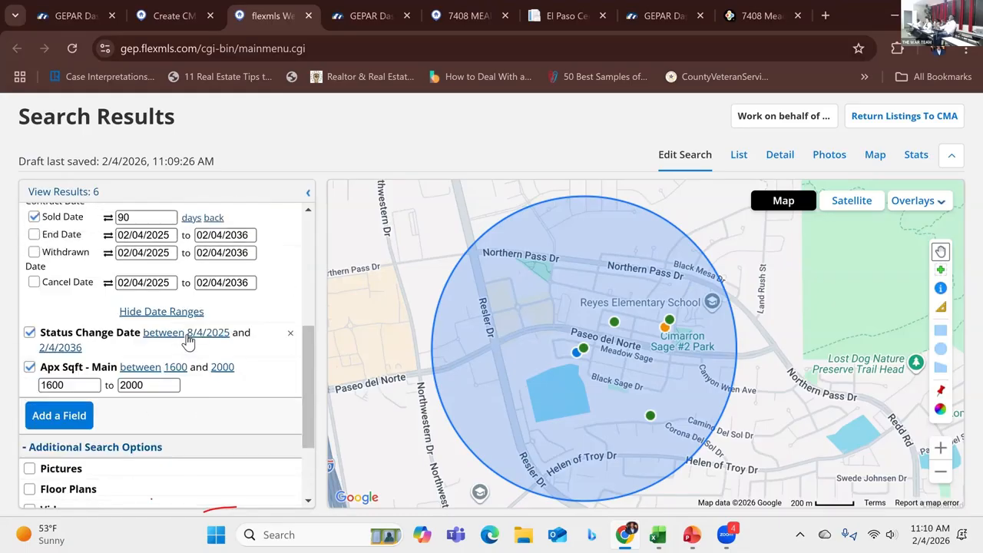
scroll(186, 338, up, 1)
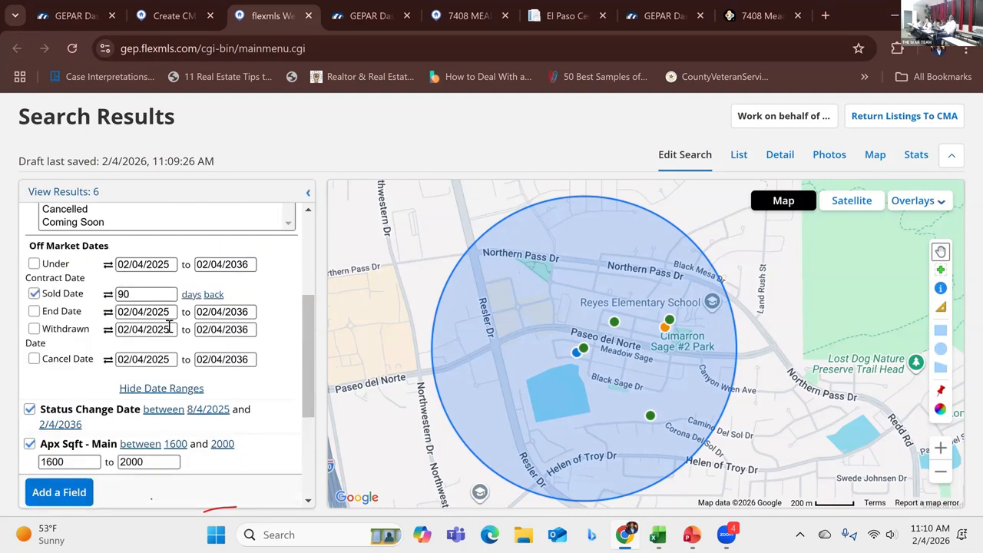
click(140, 298)
key(BackSpace)
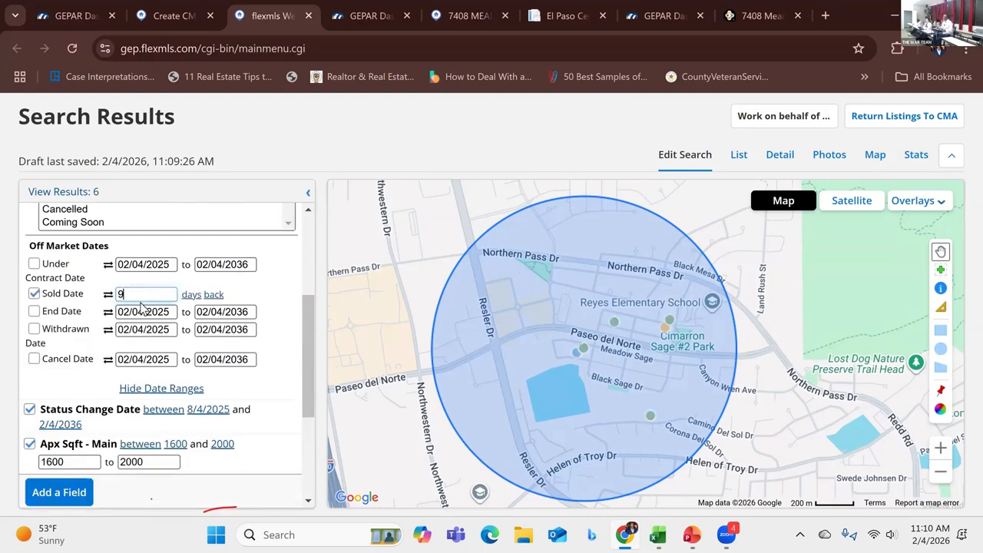
key(BackSpace)
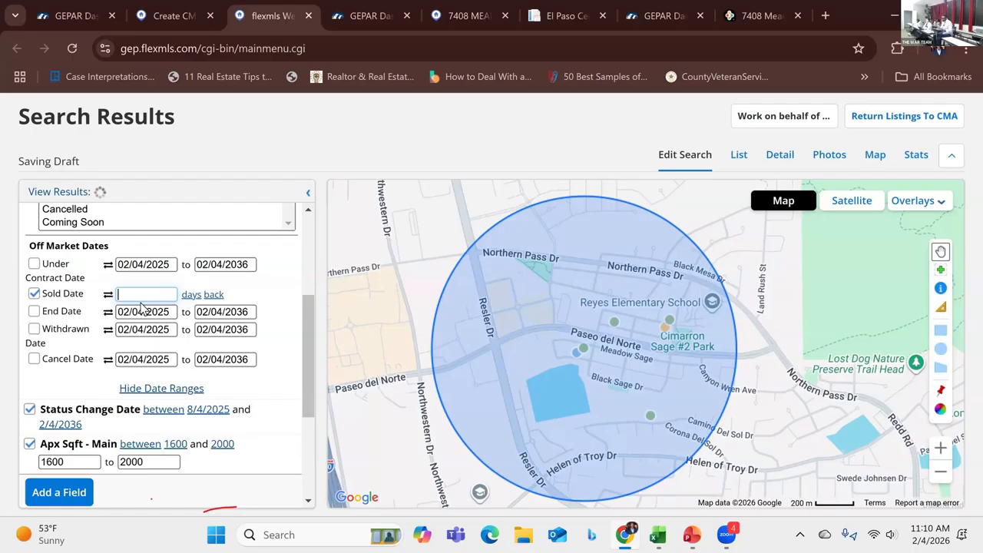
text(180)
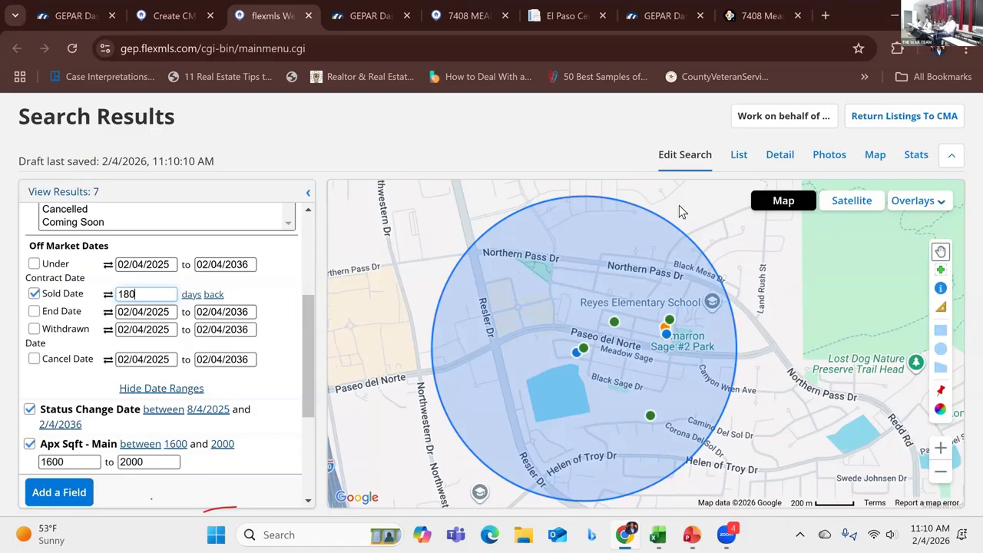
click(741, 159)
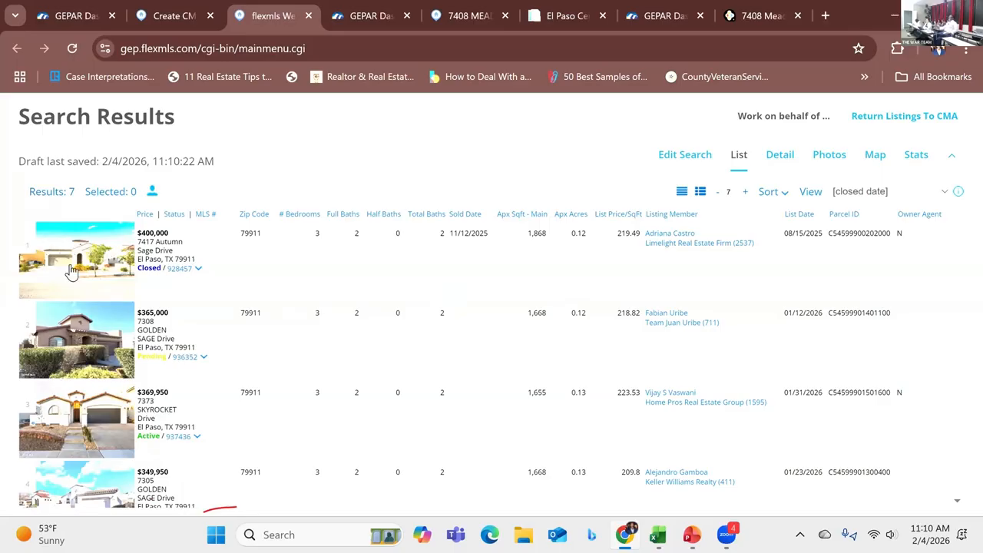
click(121, 269)
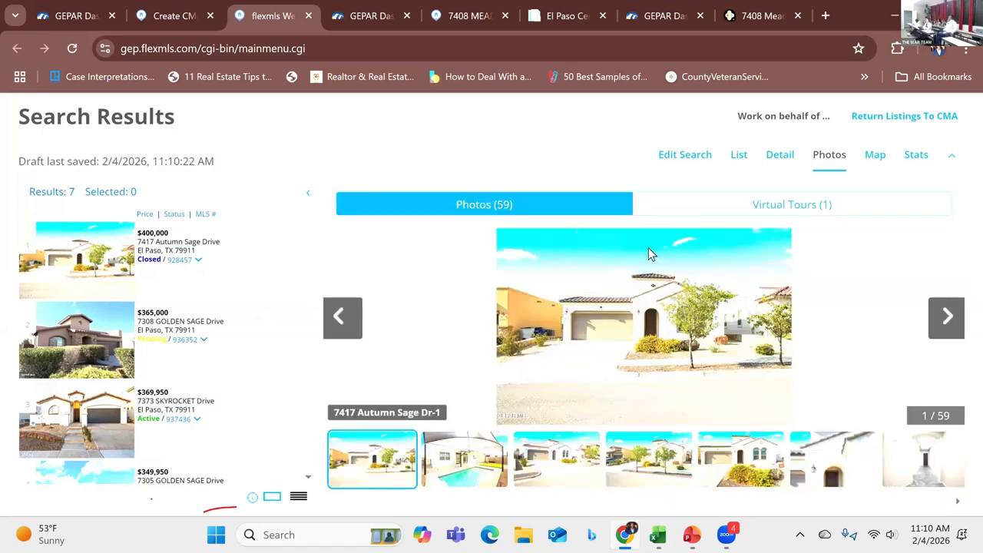
click(739, 155)
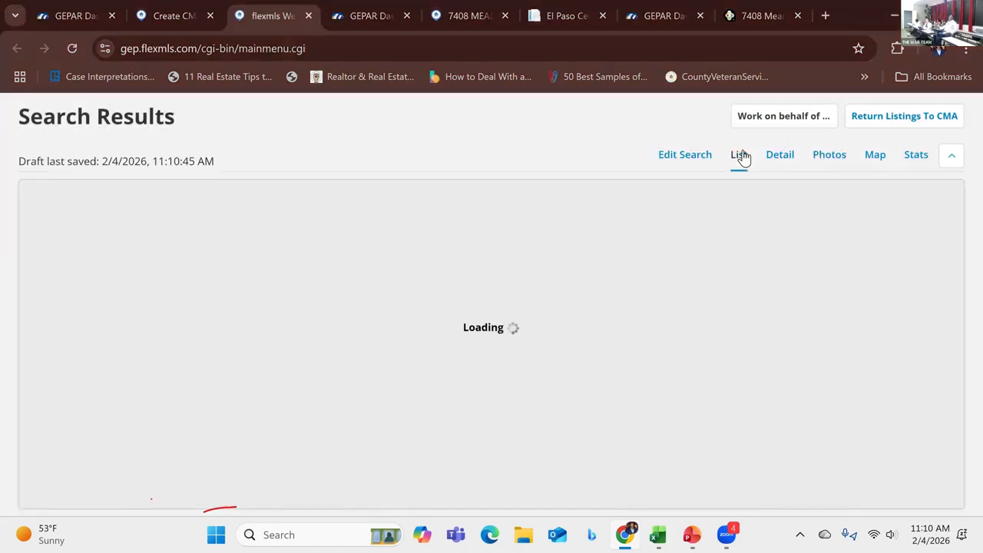
click(780, 157)
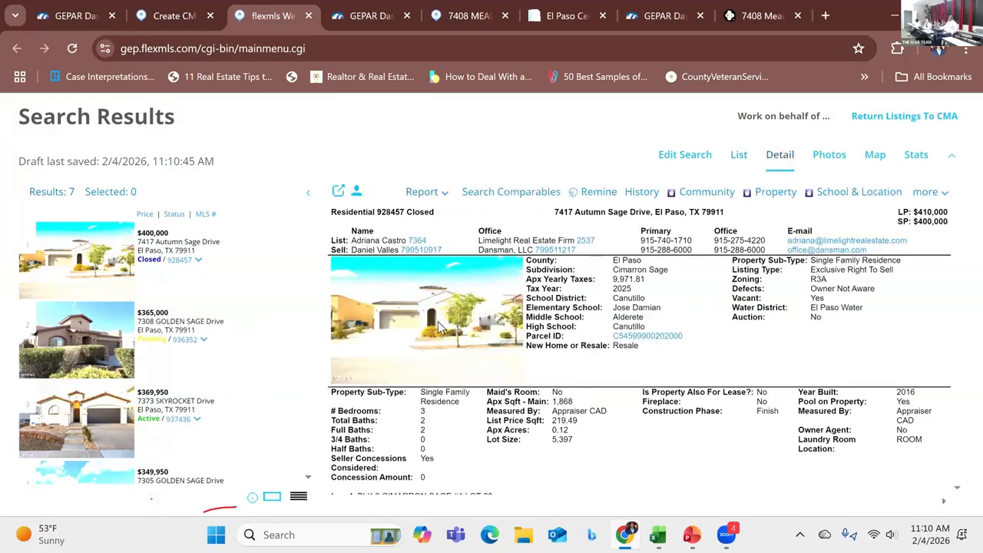
click(478, 322)
click(940, 315)
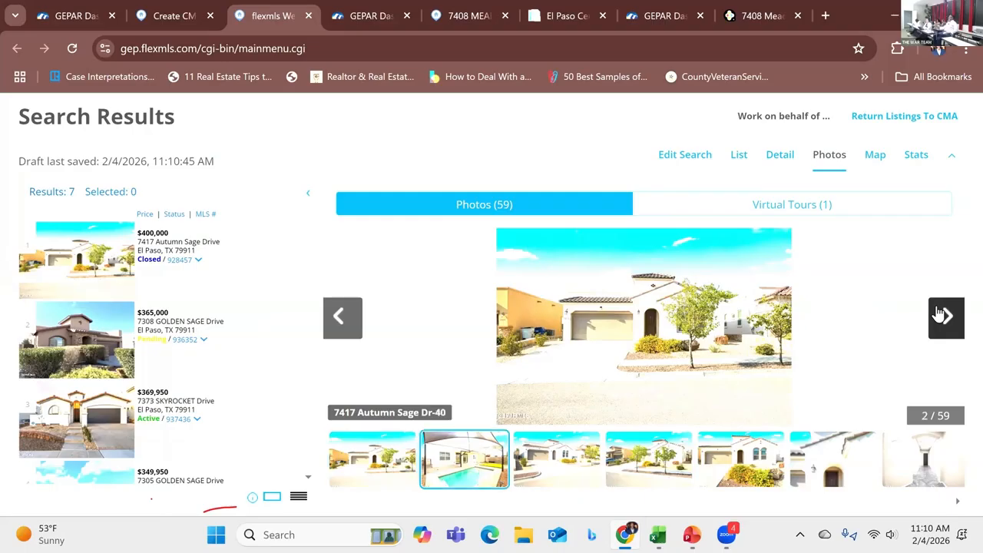
click(941, 315)
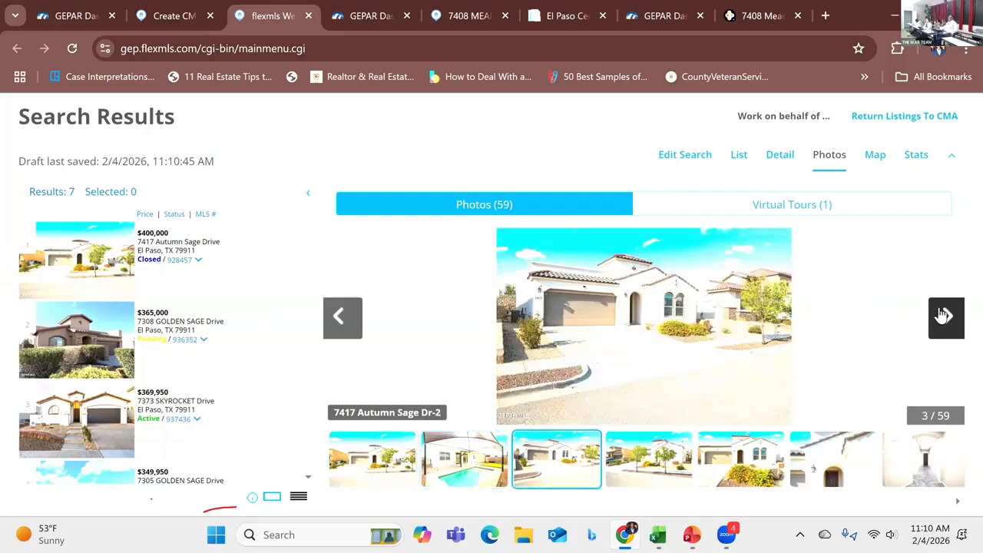
click(943, 315)
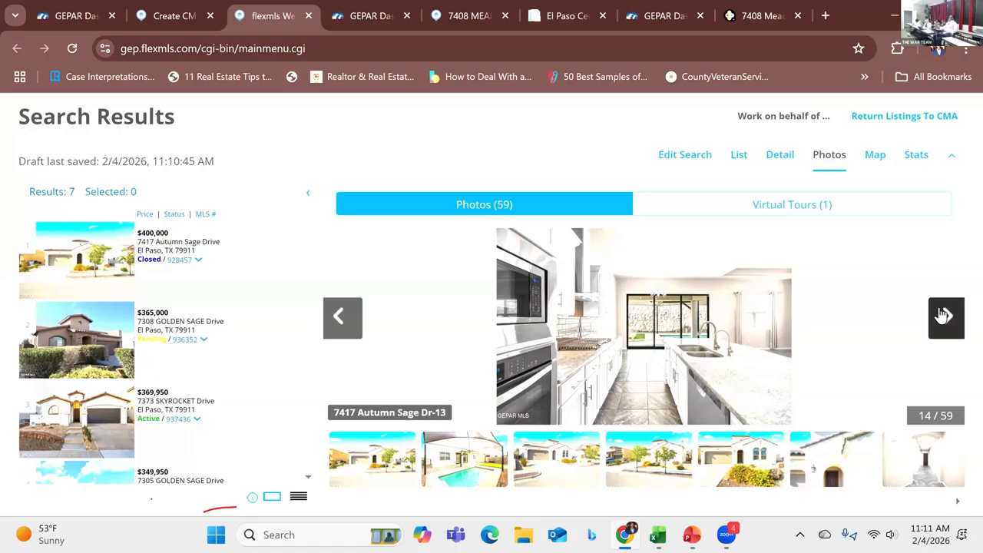
click(943, 315)
click(942, 316)
click(943, 315)
click(943, 315)
click(943, 315)
click(943, 316)
click(943, 315)
click(943, 315)
click(944, 315)
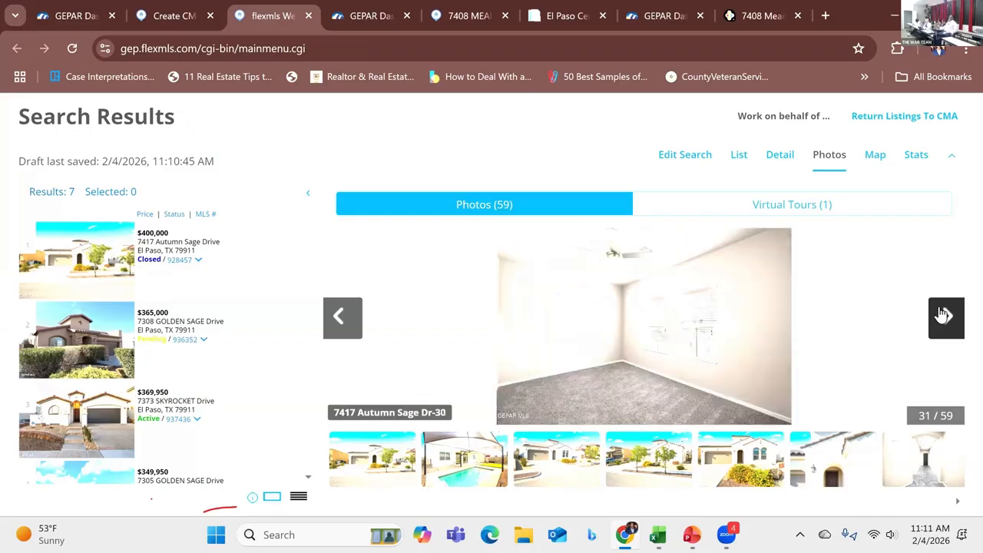
click(943, 316)
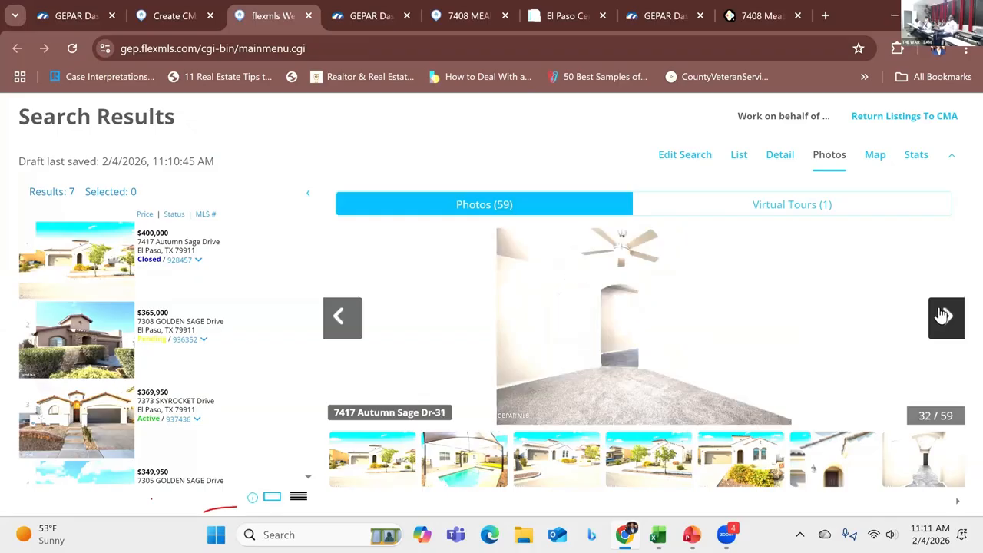
click(943, 316)
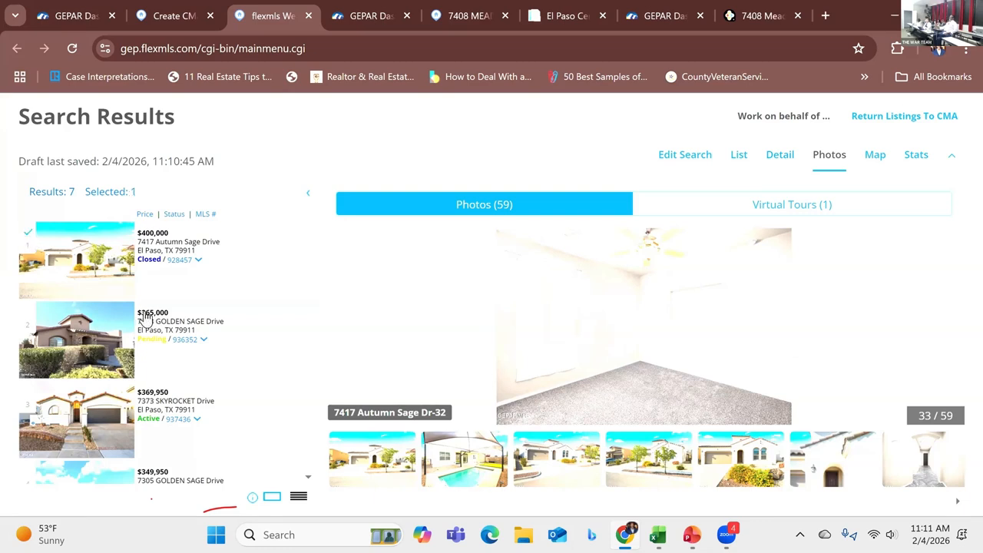
scroll(145, 319, down, 3)
click(92, 347)
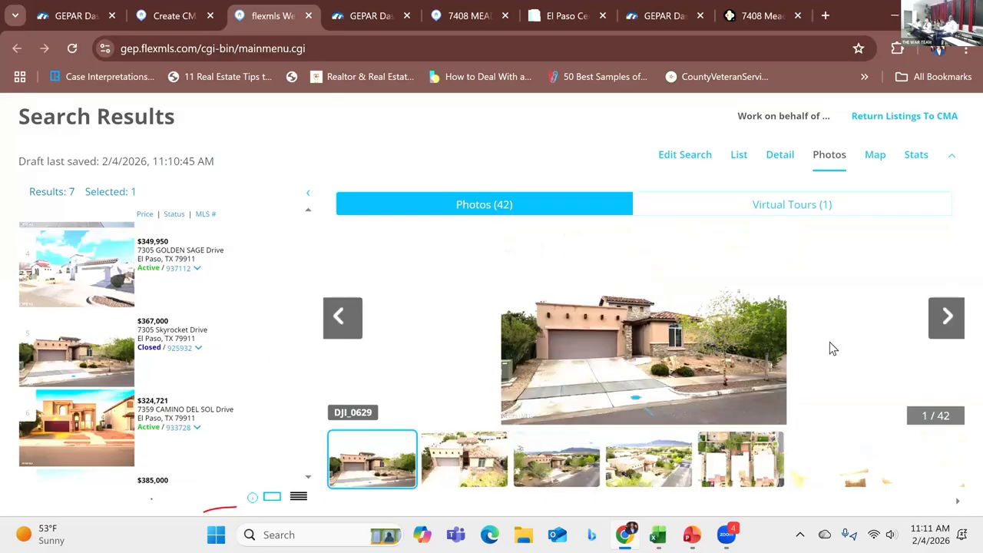
click(779, 155)
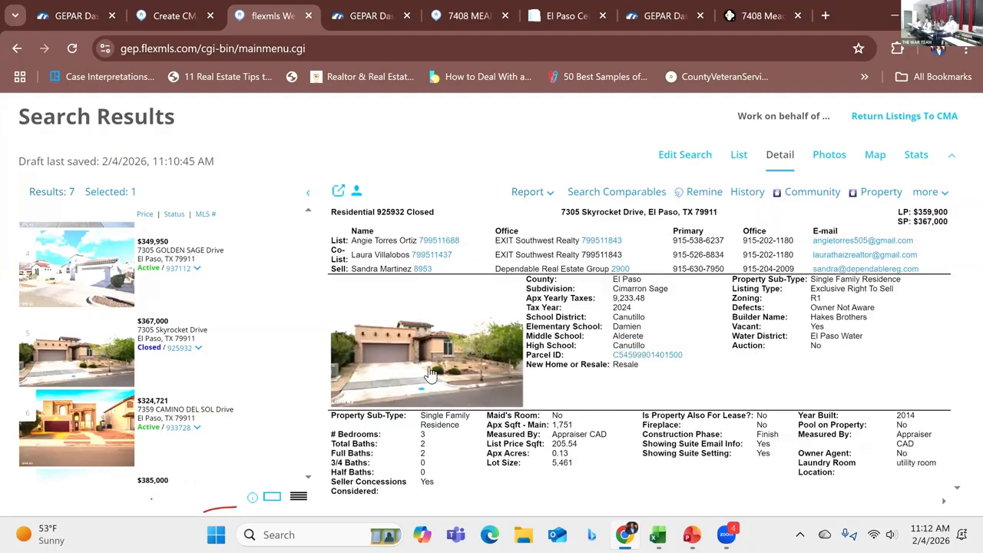
click(453, 357)
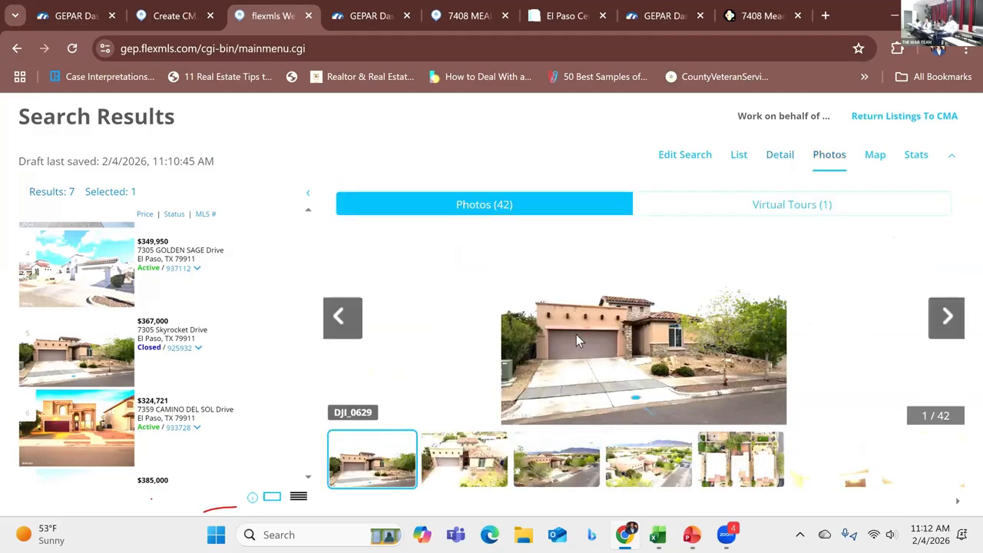
click(340, 327)
click(340, 326)
click(340, 326)
click(339, 328)
click(338, 328)
click(337, 328)
click(337, 328)
click(338, 328)
click(338, 328)
click(338, 328)
click(338, 328)
click(338, 328)
click(338, 328)
click(337, 328)
click(338, 328)
click(338, 328)
click(338, 328)
click(338, 328)
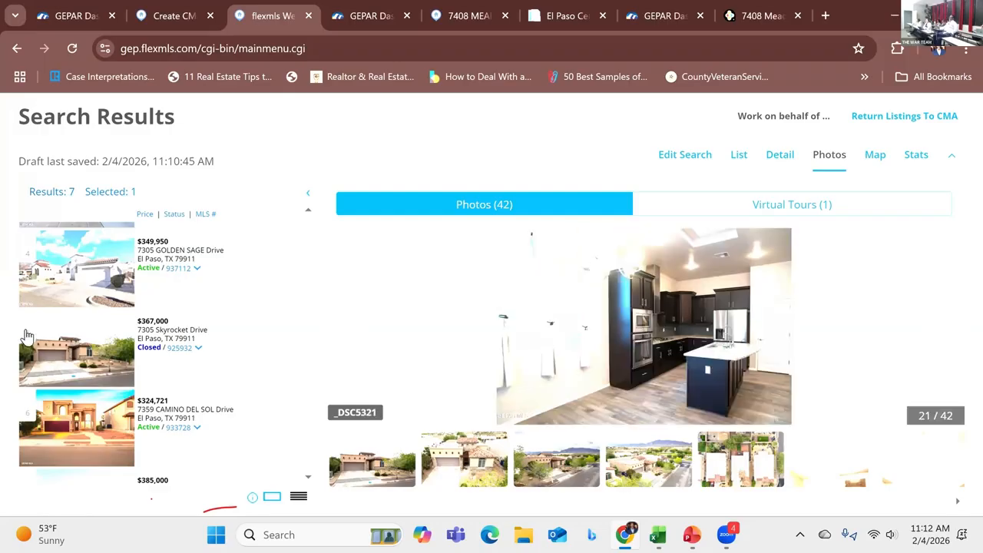
click(29, 325)
scroll(122, 389, down, 1)
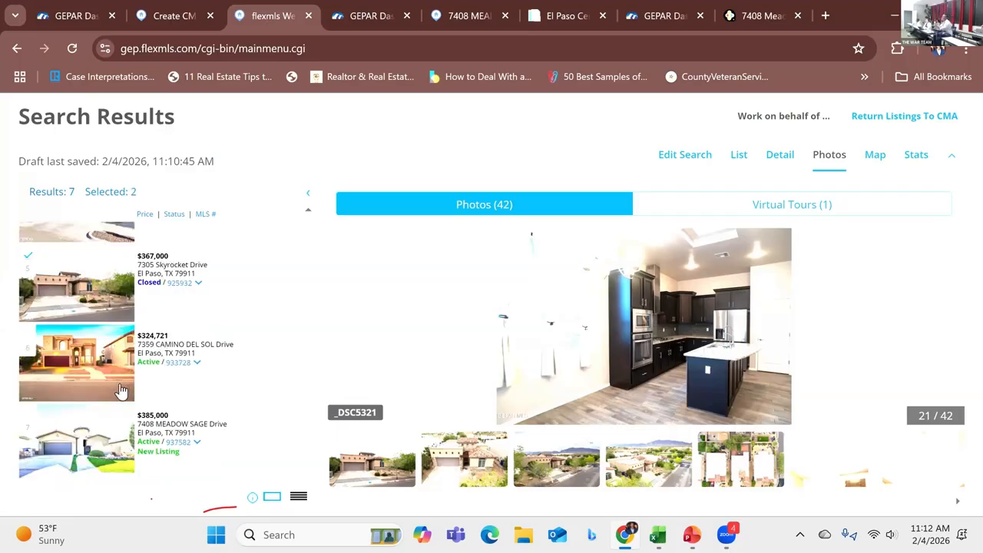
Step: Return to the search criteria and extend the Sold Date criterion to 270 days back
scroll(132, 405, up, 2)
scroll(132, 404, up, 2)
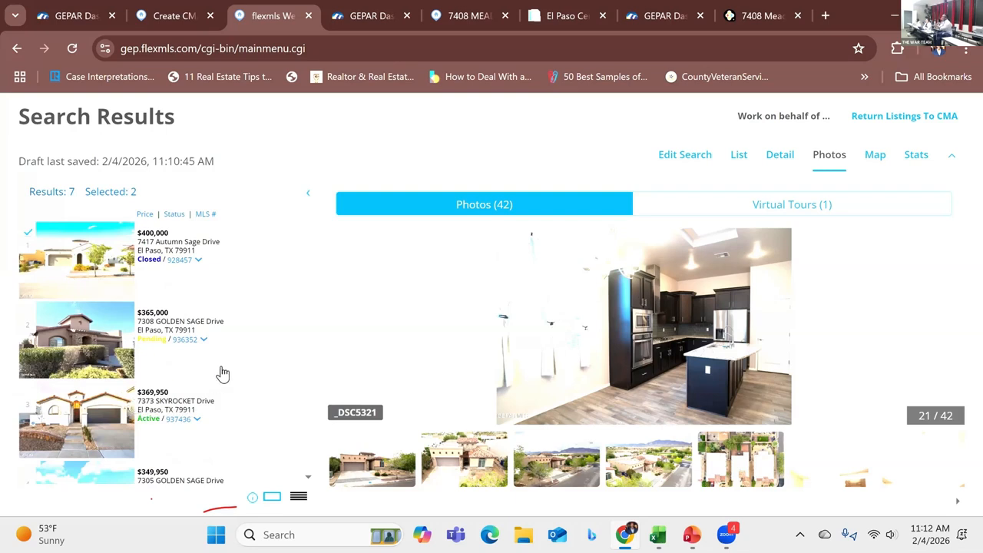
mouse_move(332, 357)
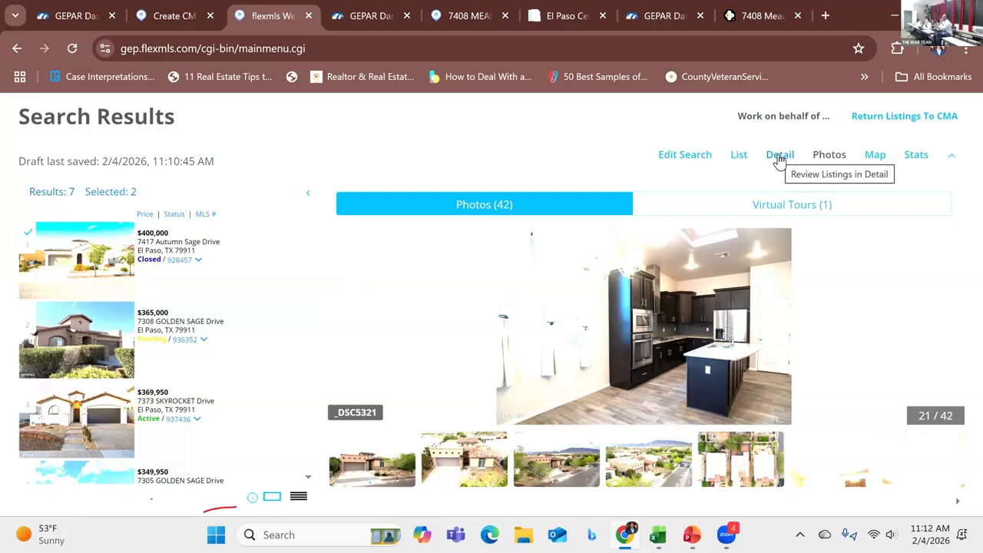
click(697, 160)
scroll(298, 301, down, 1)
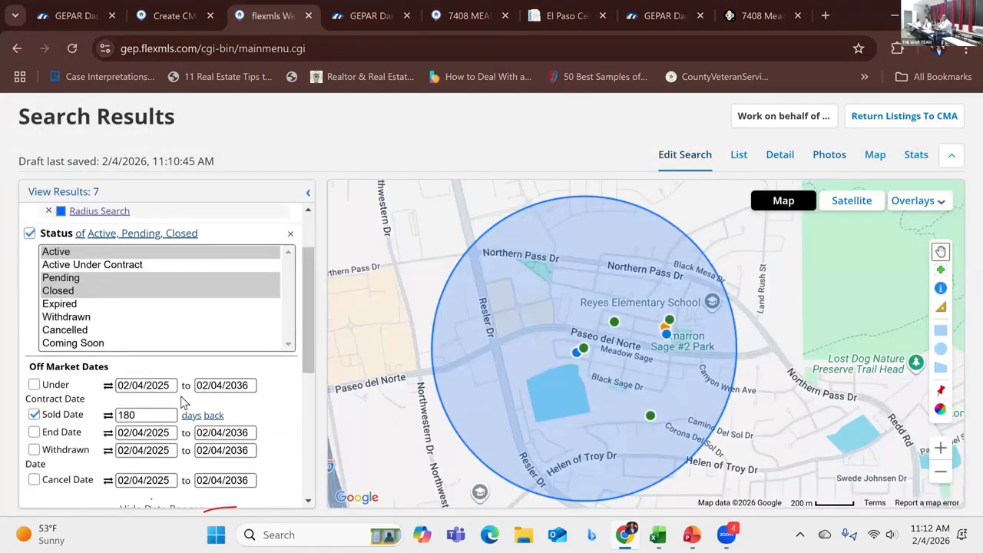
click(138, 415)
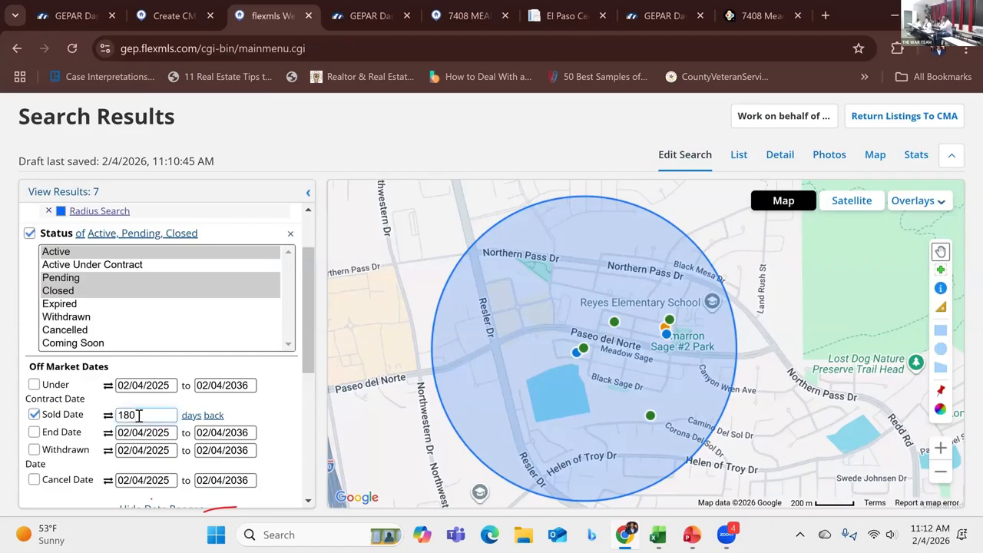
key(BackSpace)
key(BackSpace)
key(BackSpace)
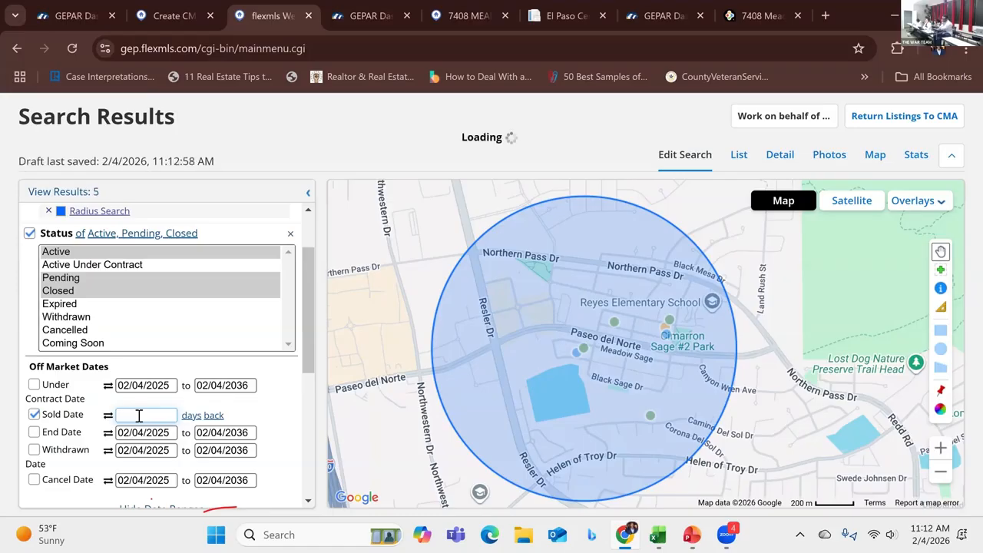
text(270)
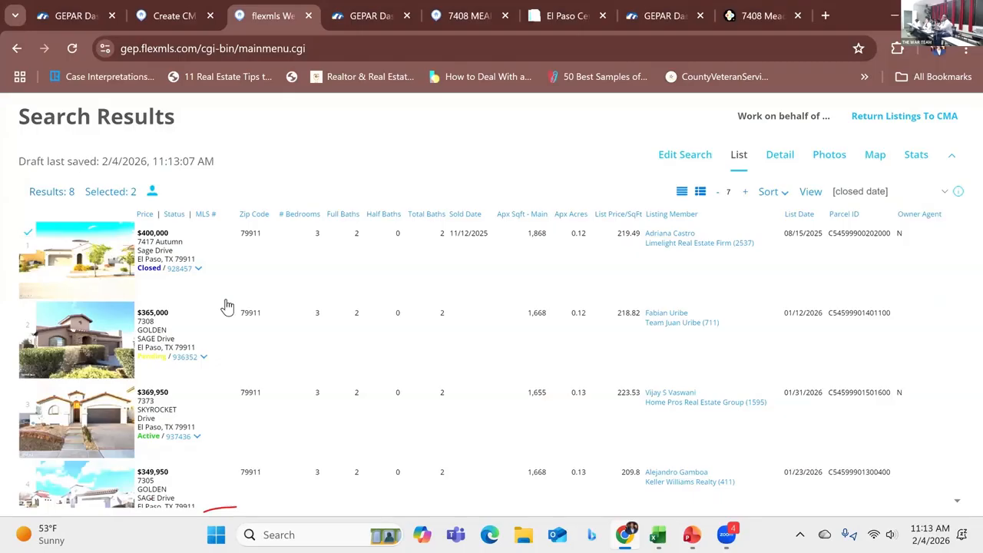
Step: Review the updated list of comparable listings
scroll(215, 321, down, 1)
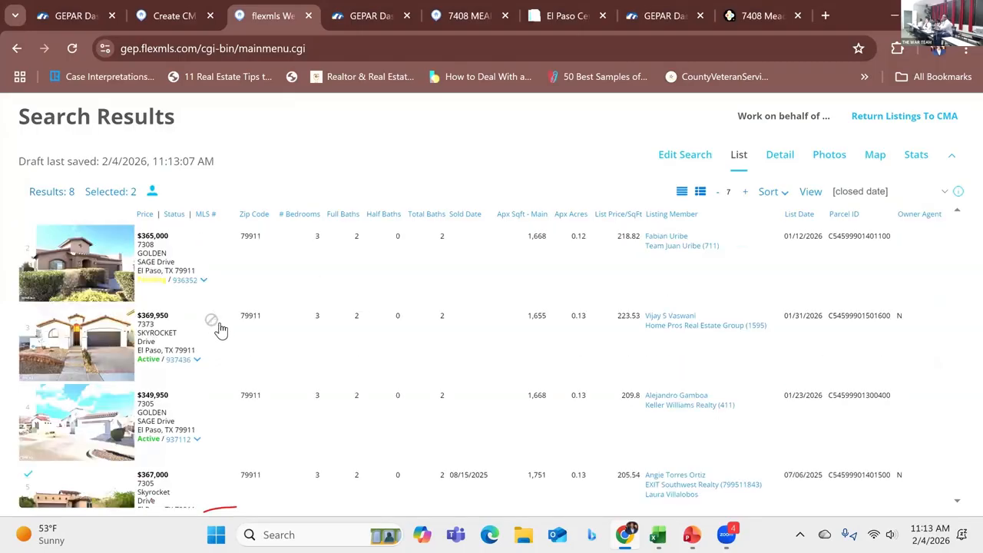
scroll(225, 351, down, 2)
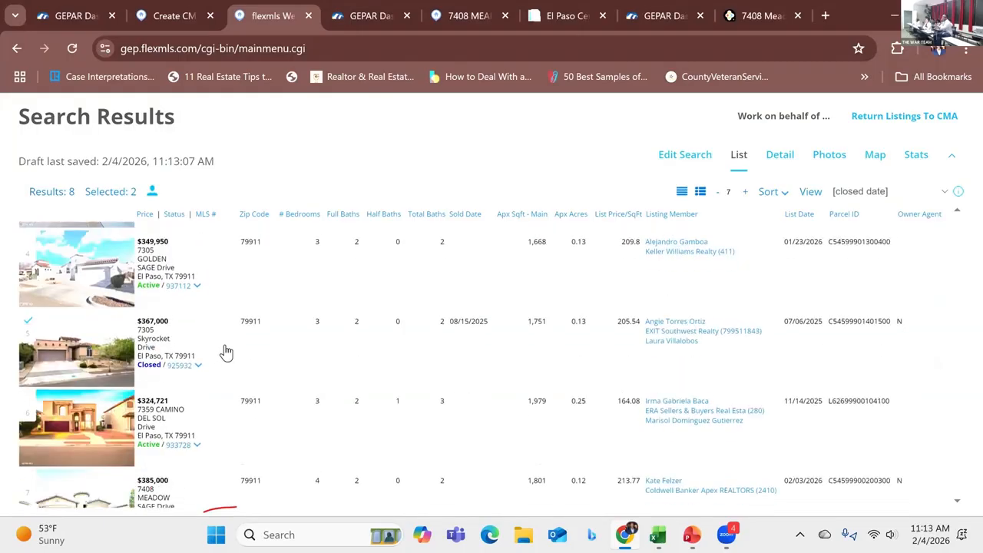
scroll(226, 351, down, 2)
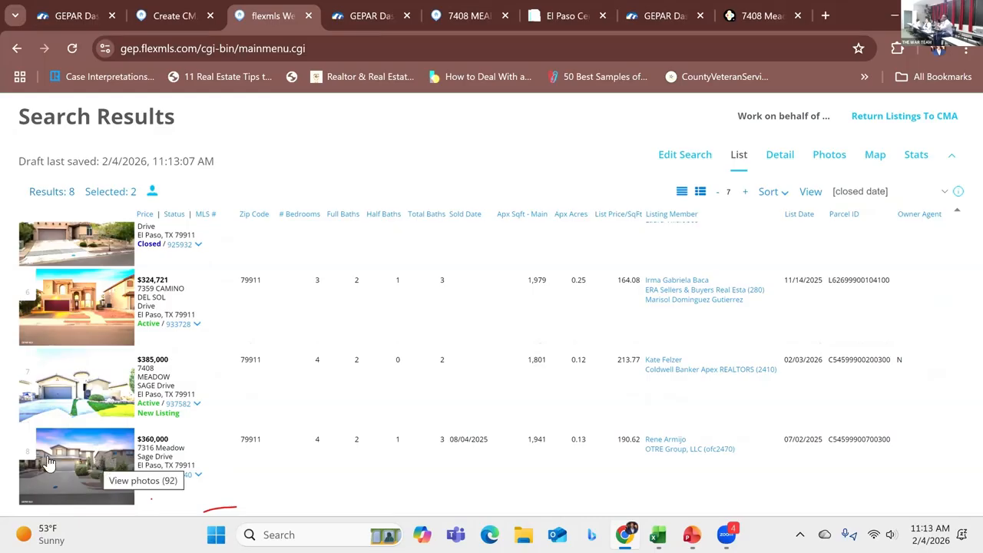
click(28, 441)
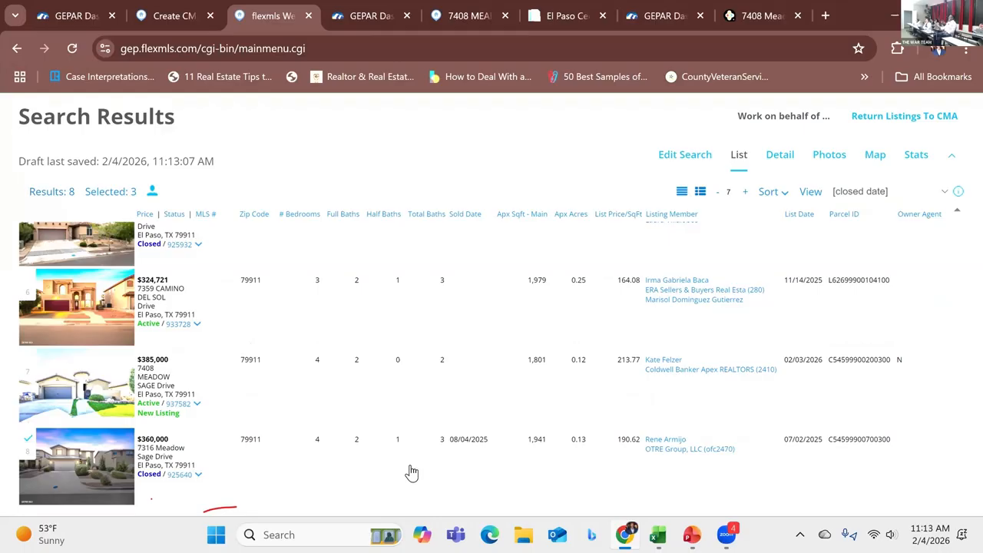
click(724, 219)
click(731, 311)
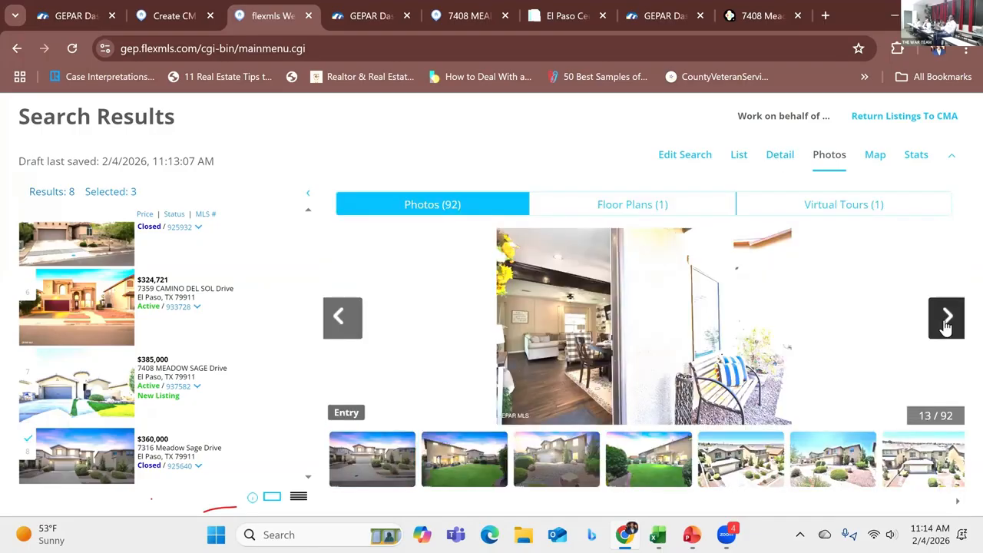
click(946, 317)
click(946, 317)
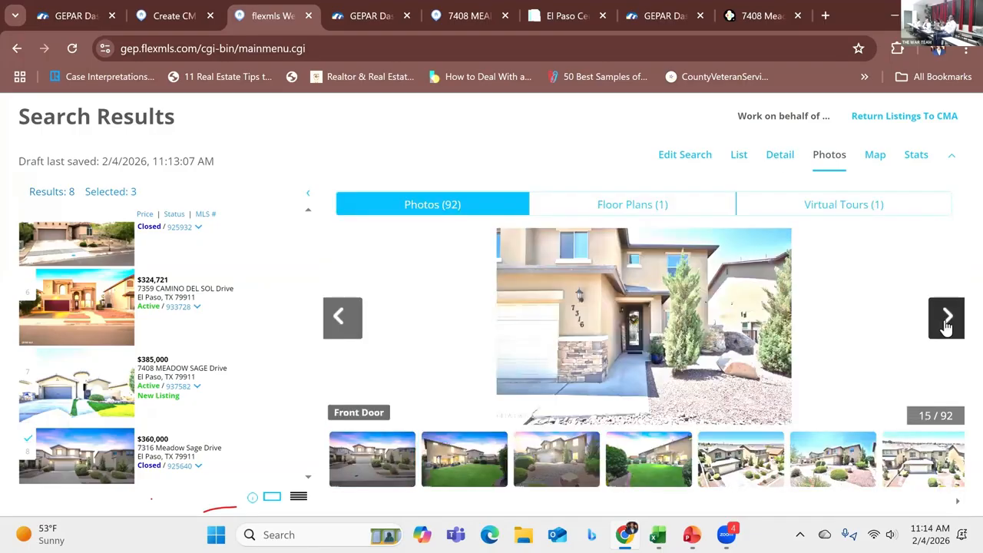
click(946, 323)
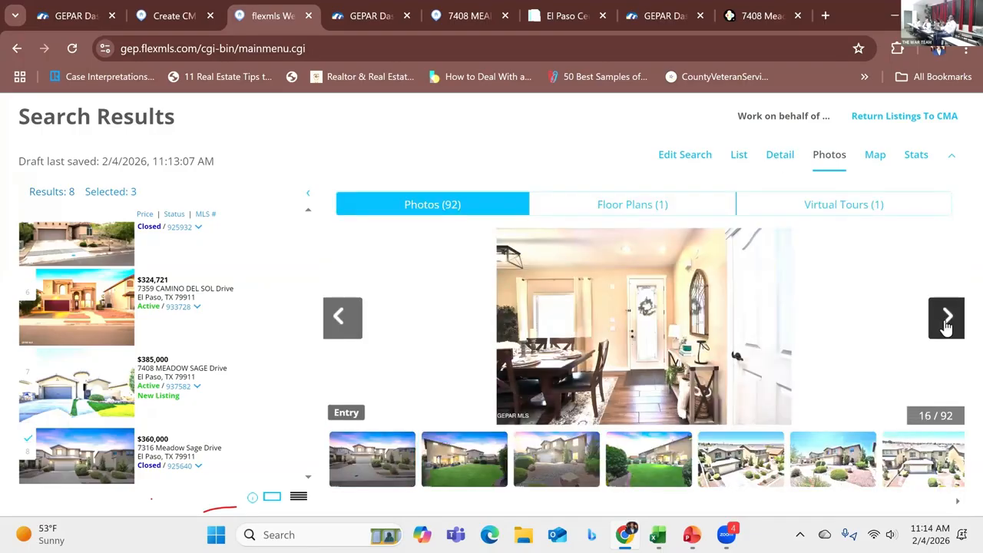
click(946, 322)
click(947, 322)
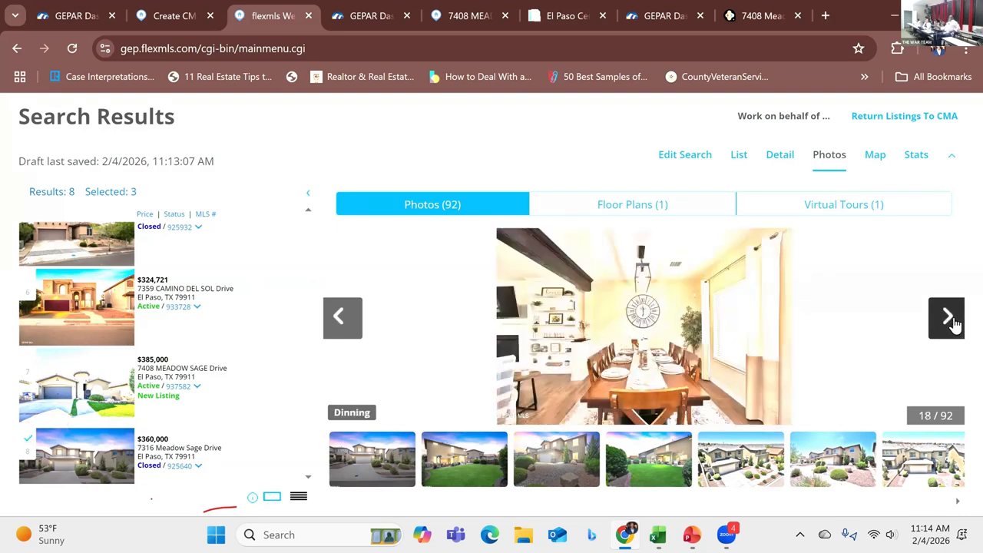
click(952, 322)
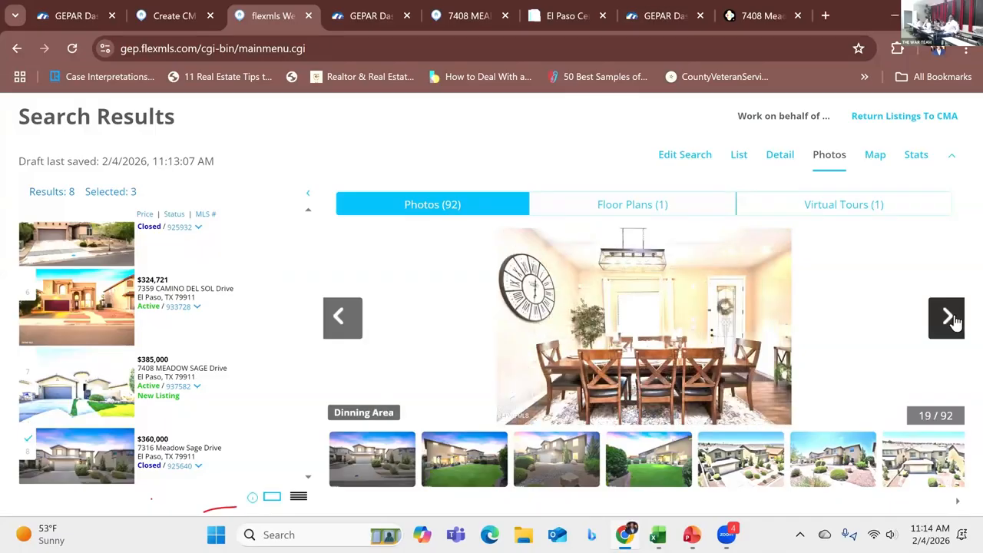
click(953, 323)
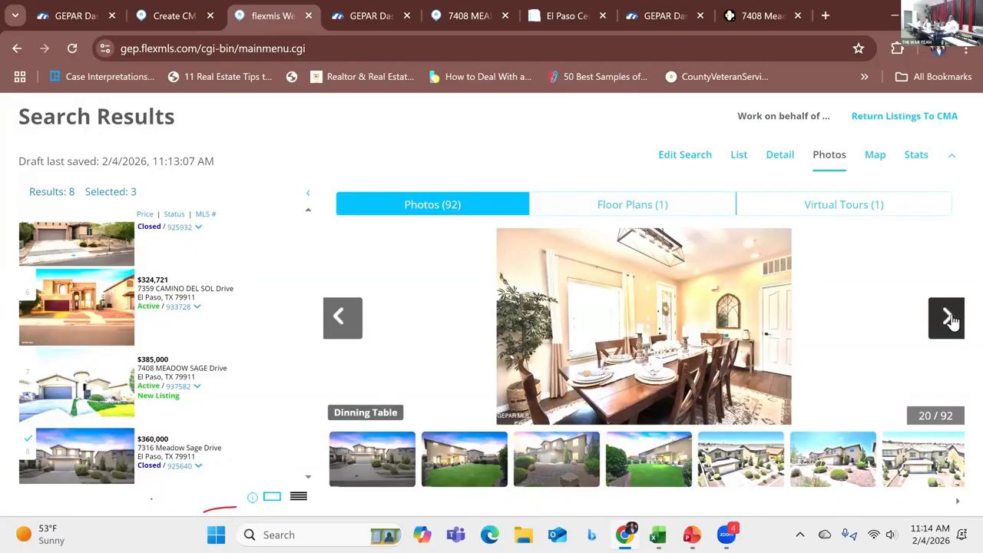
click(952, 323)
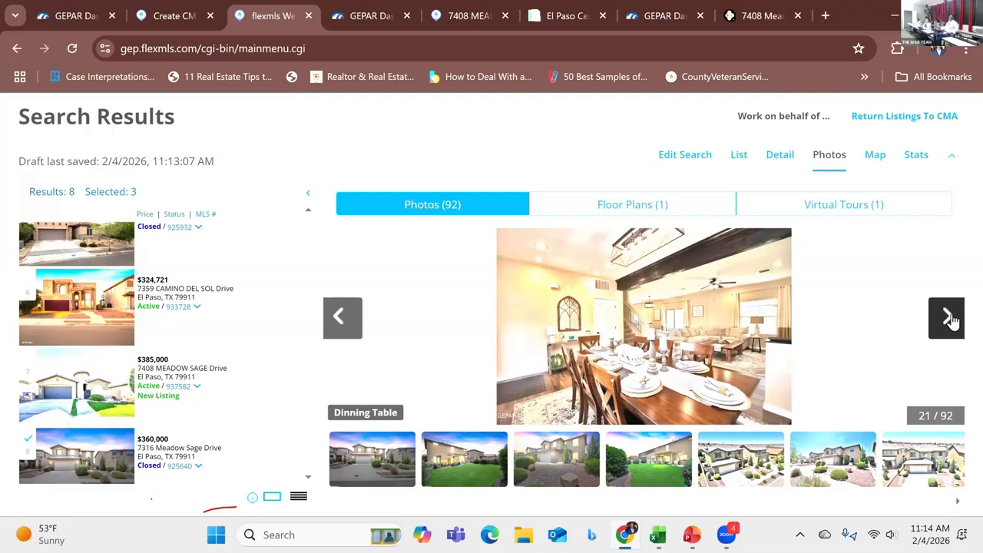
click(952, 322)
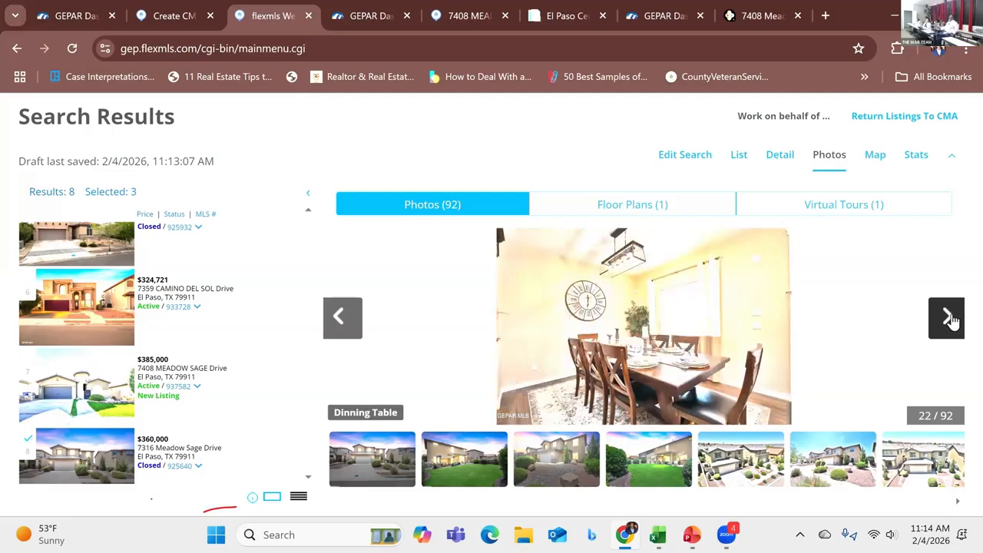
click(951, 321)
click(951, 321)
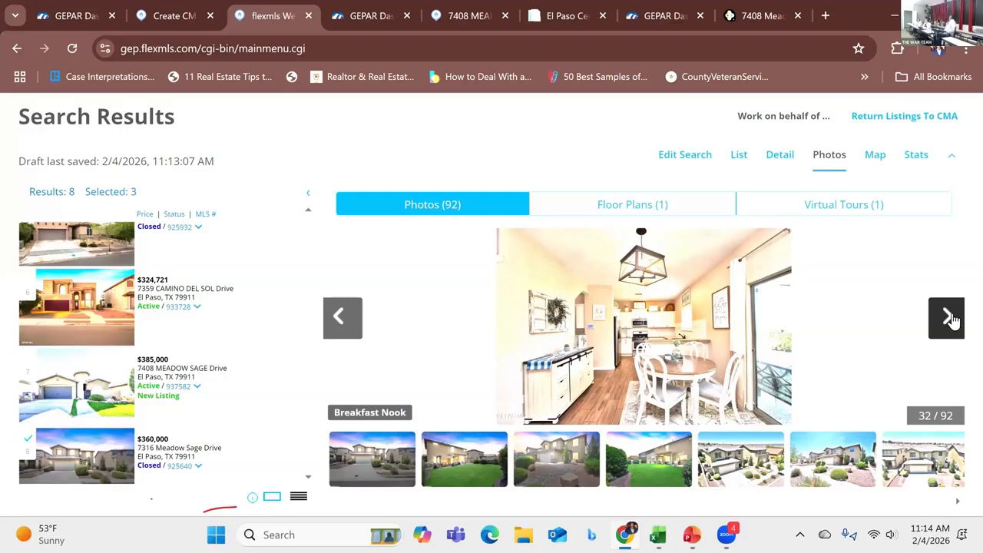
click(948, 320)
click(946, 319)
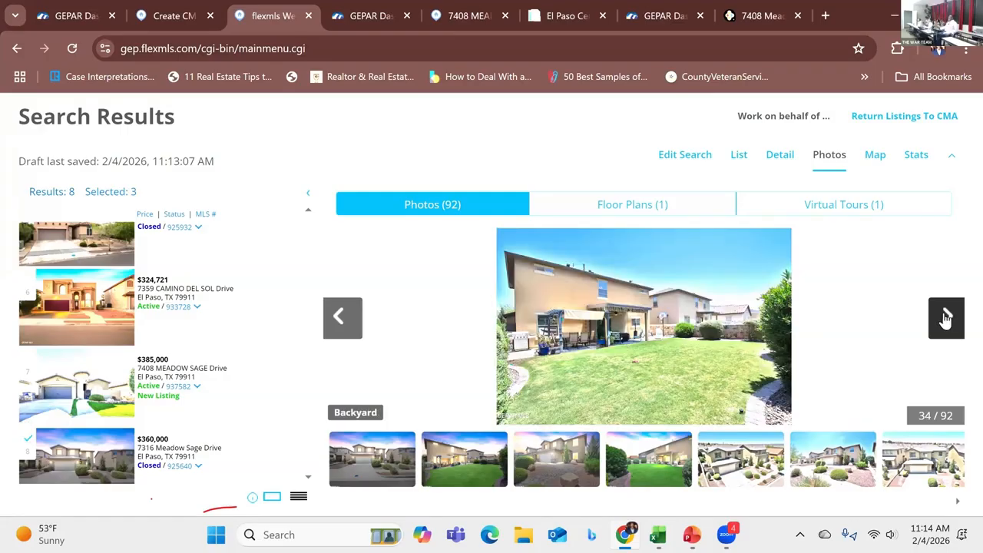
click(946, 319)
click(946, 319)
click(946, 320)
click(946, 320)
click(947, 320)
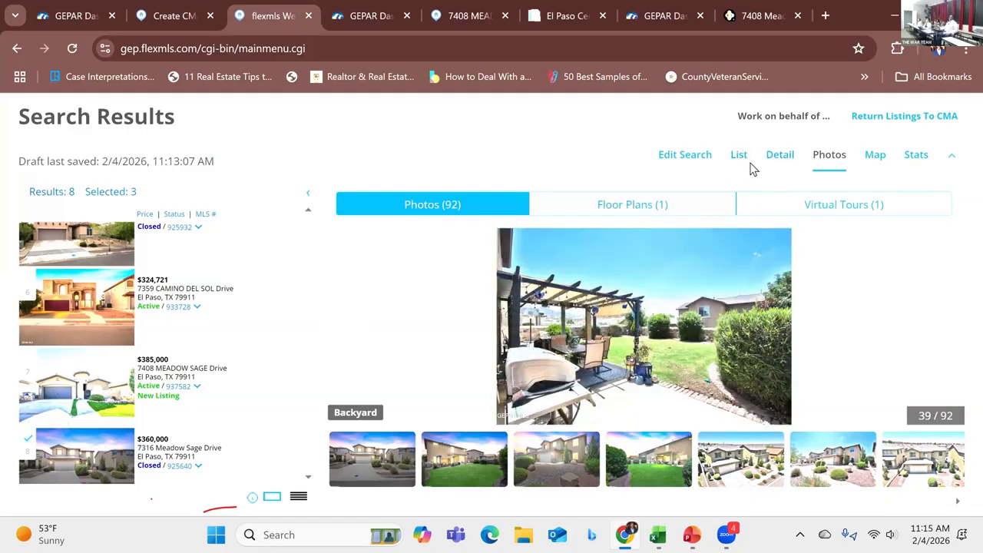
Step: Show only the selected listings, return them to the CMA, and continue to the Adjustments step
mouse_move(491, 262)
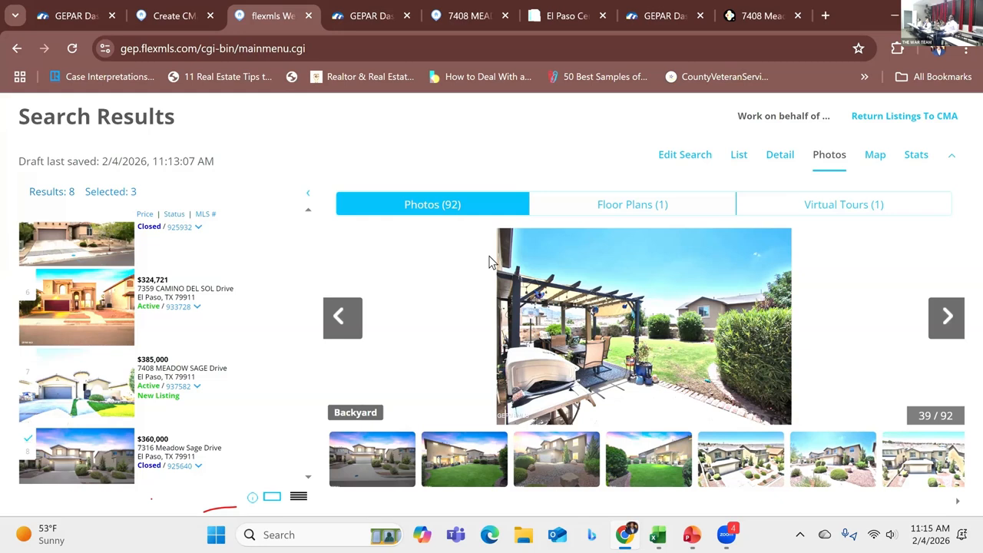
click(111, 193)
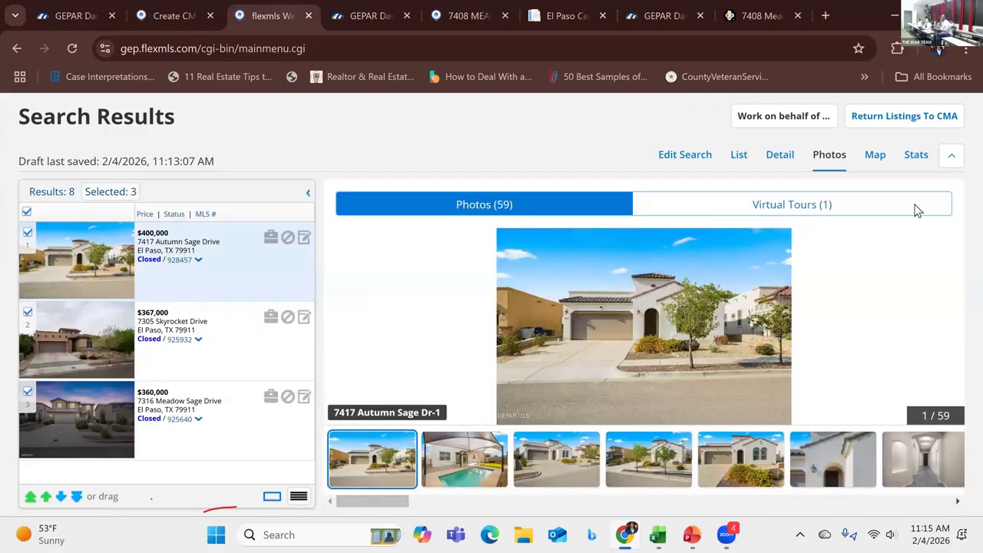
click(887, 124)
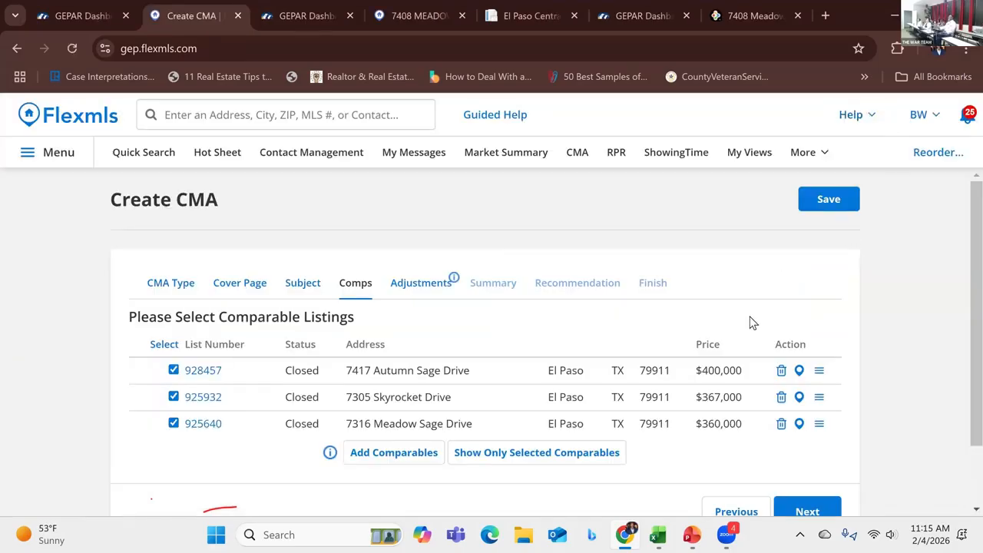
scroll(699, 326, down, 1)
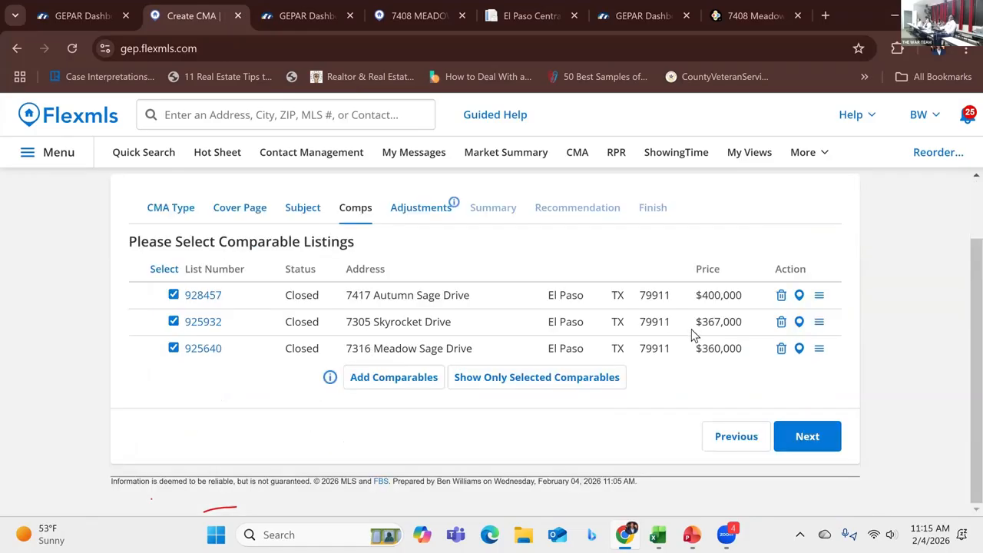
click(808, 438)
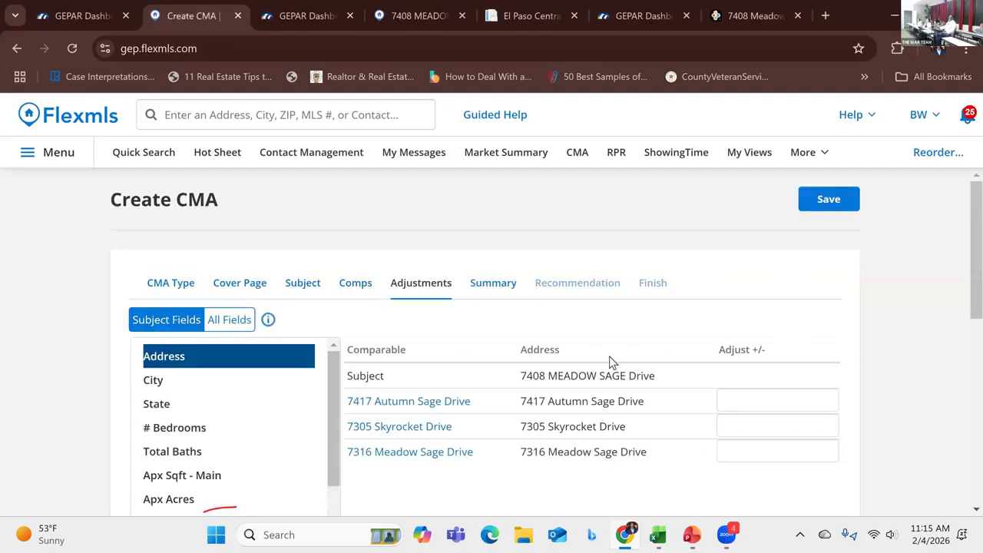
scroll(608, 351, down, 3)
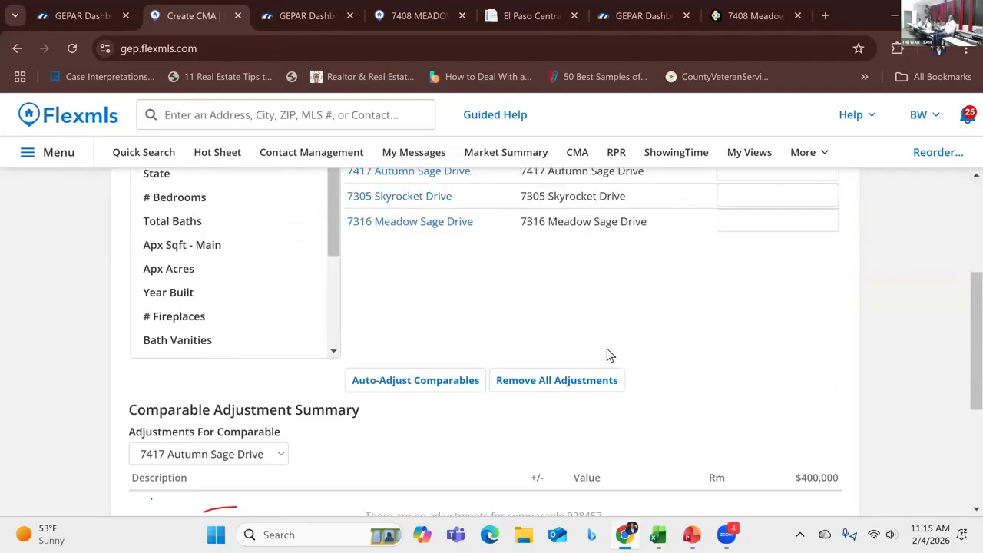
scroll(607, 354, down, 2)
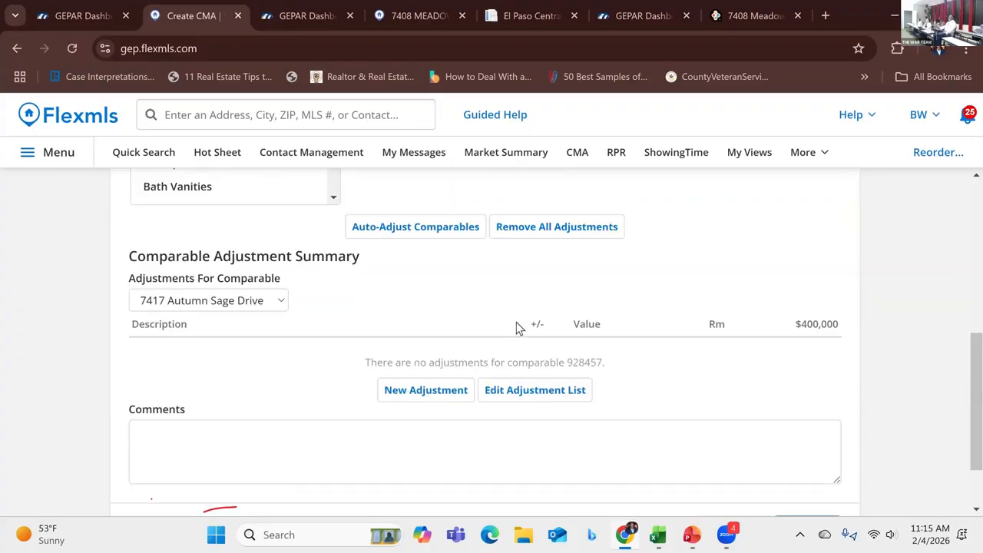
scroll(407, 327, up, 1)
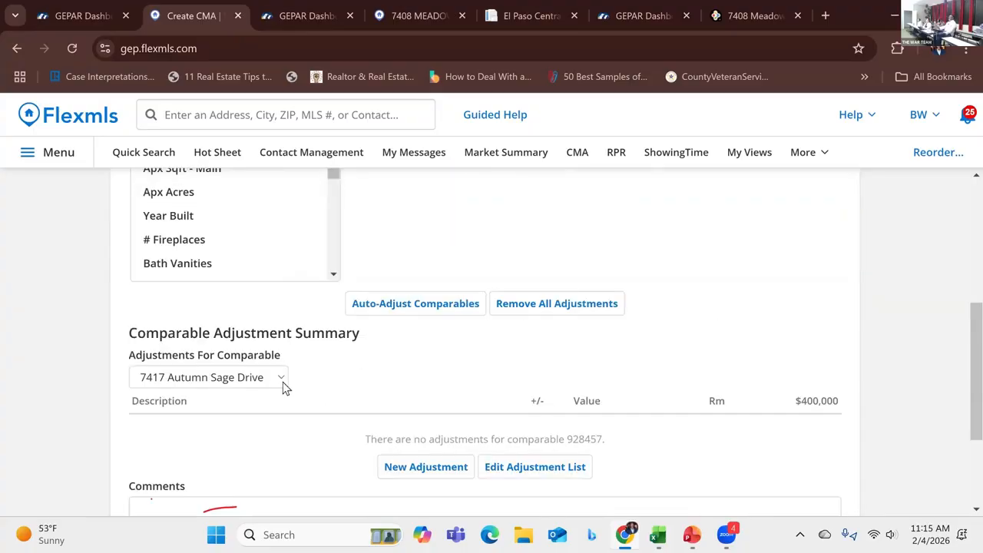
scroll(410, 353, up, 2)
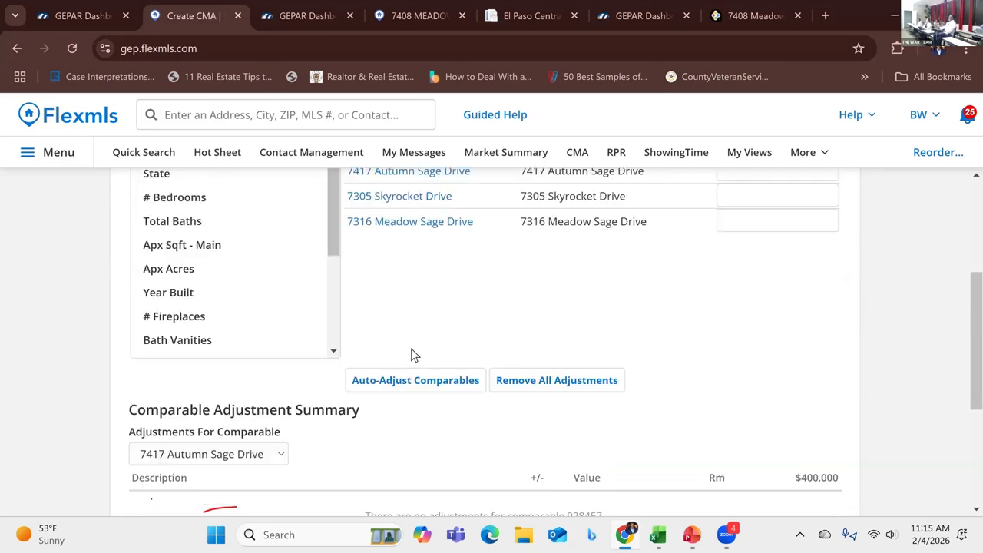
scroll(417, 351, up, 1)
scroll(361, 400, down, 2)
scroll(415, 242, up, 1)
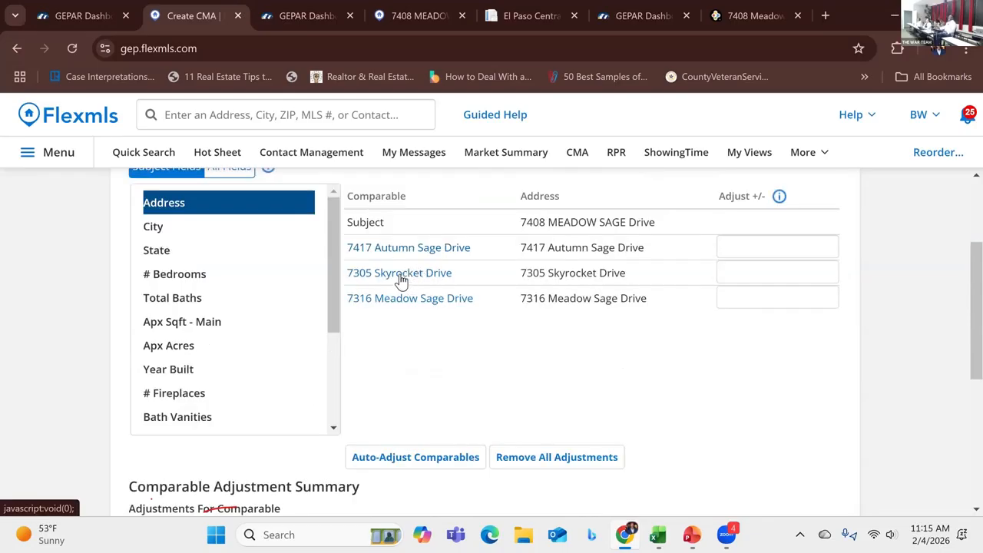
click(400, 277)
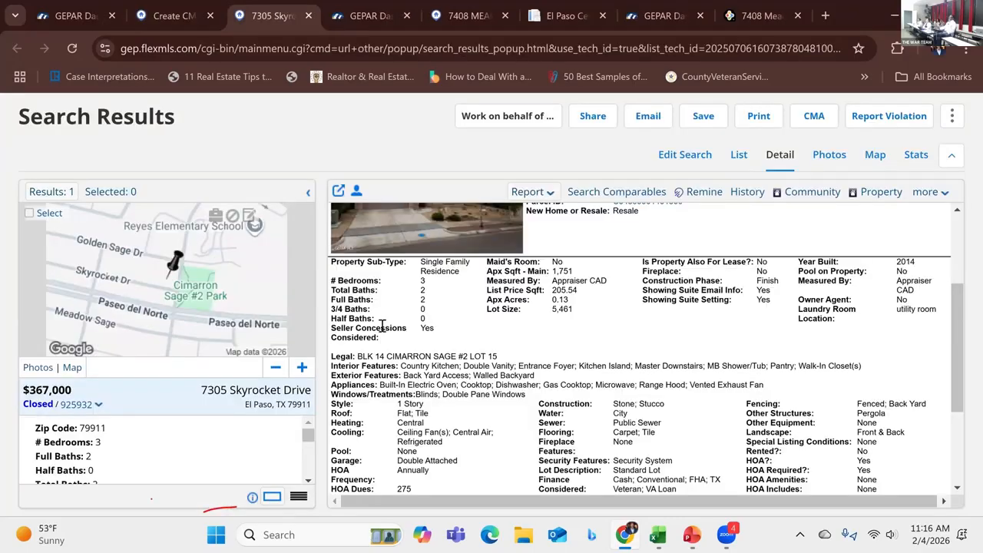
scroll(381, 327, down, 1)
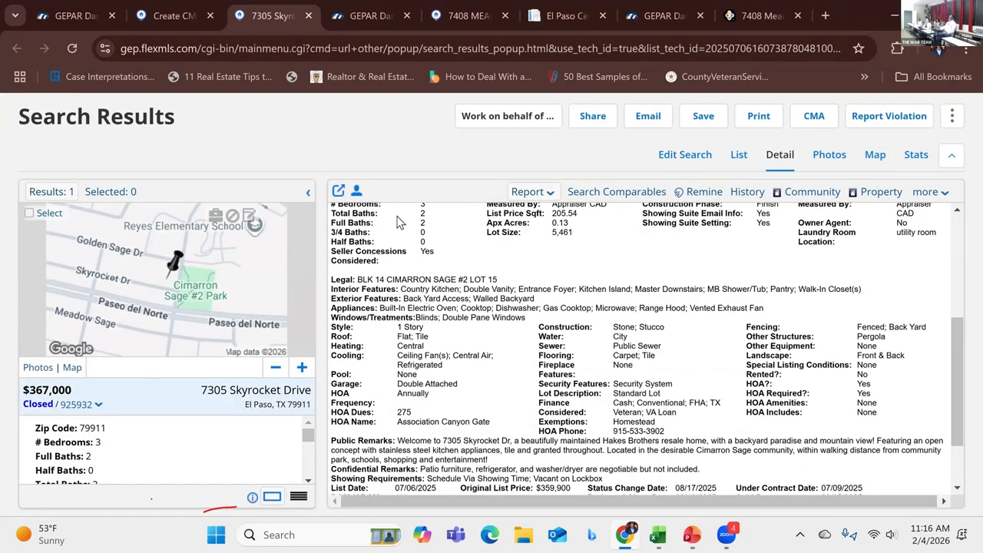
scroll(403, 234, up, 3)
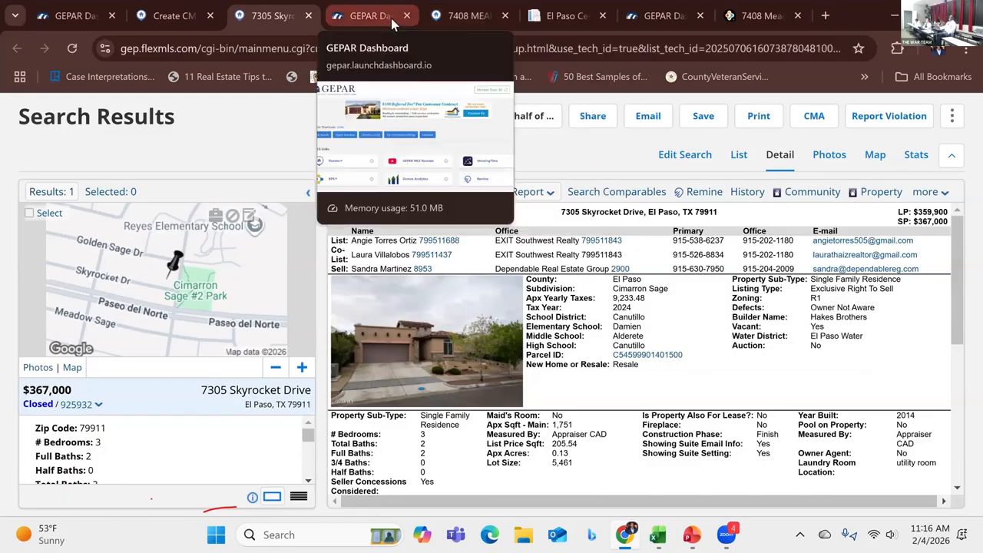
click(175, 15)
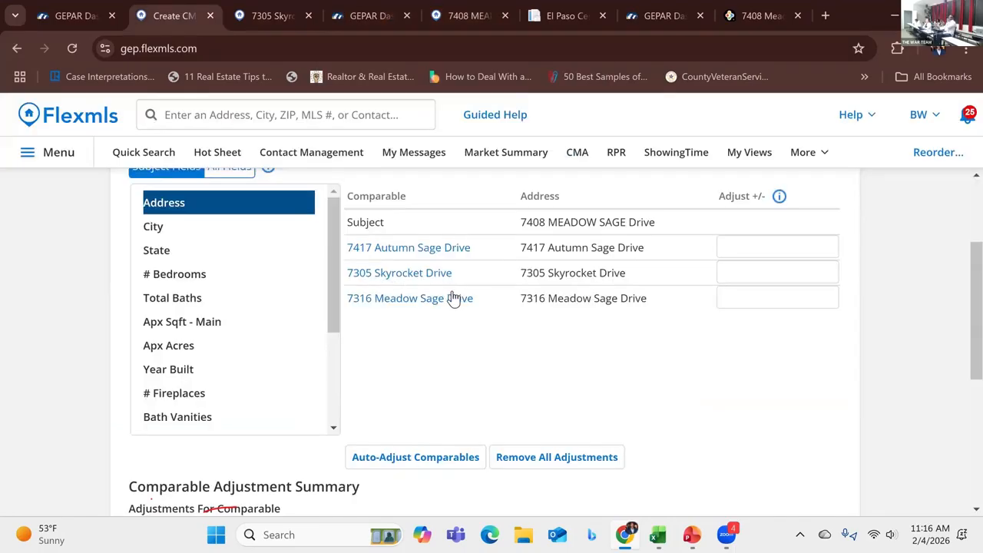
click(412, 248)
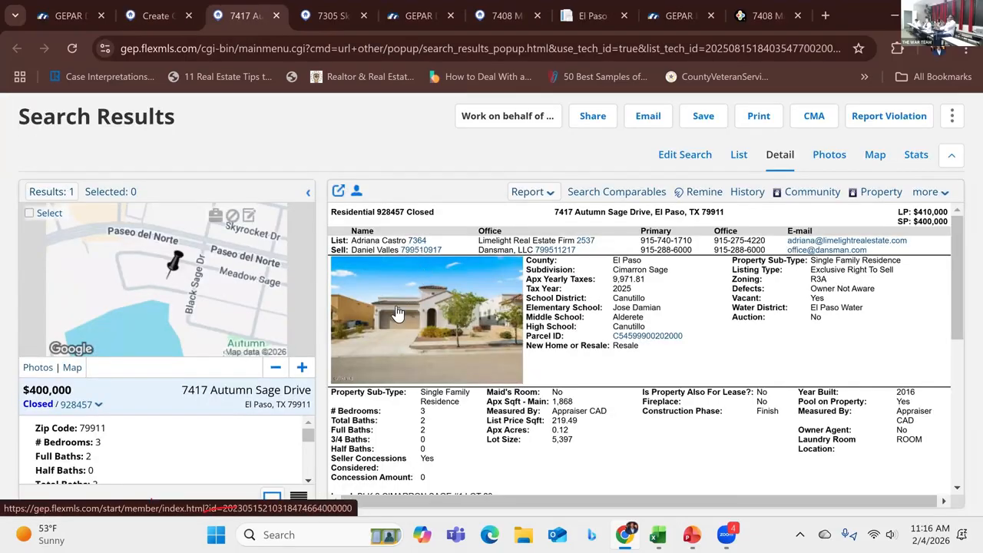
scroll(438, 332, down, 2)
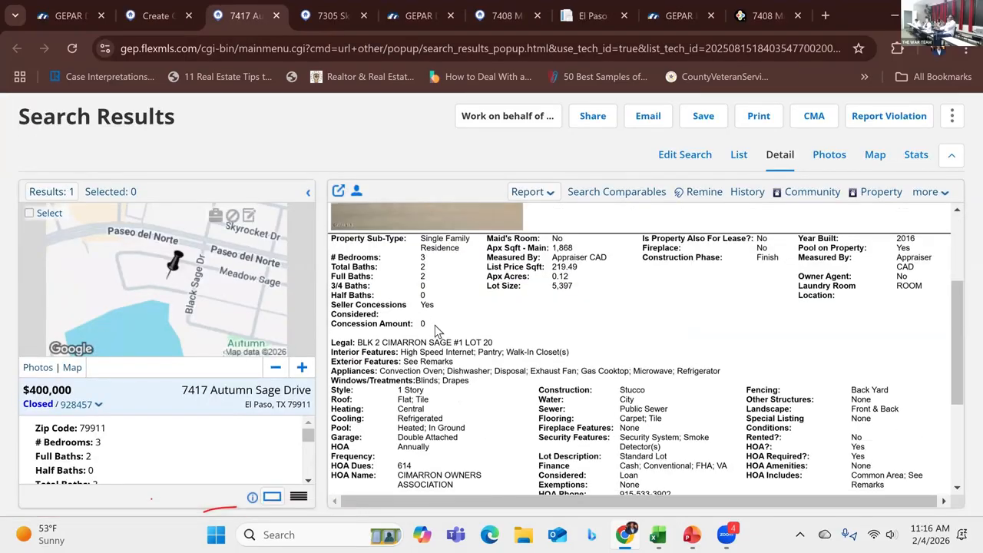
click(145, 16)
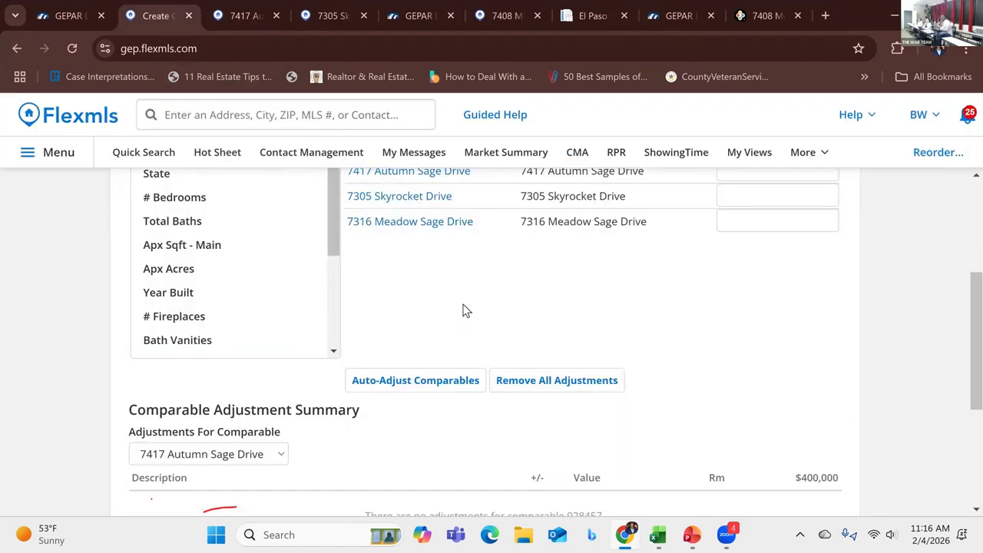
Step: Auto-adjust the comparables and acknowledge the confirmation prompts
click(434, 382)
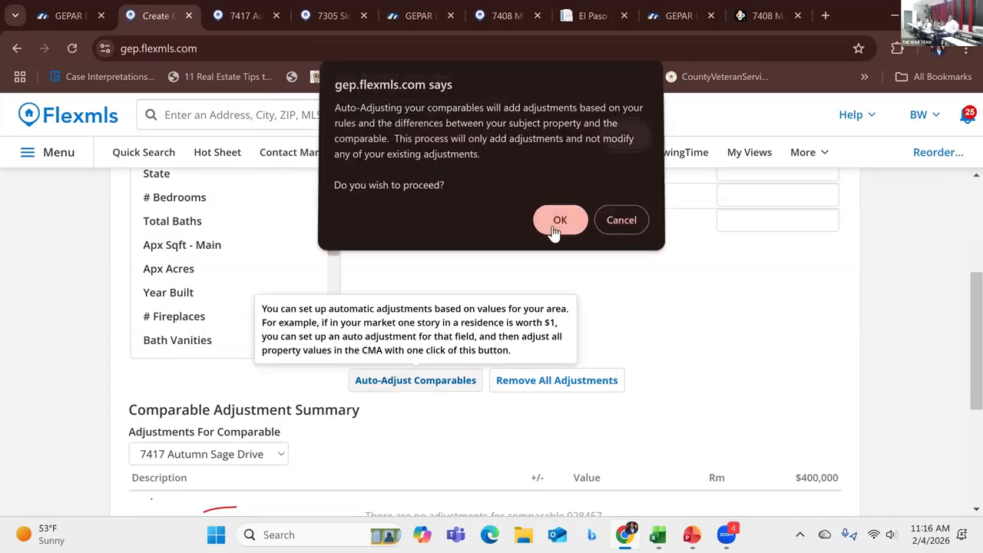
click(558, 229)
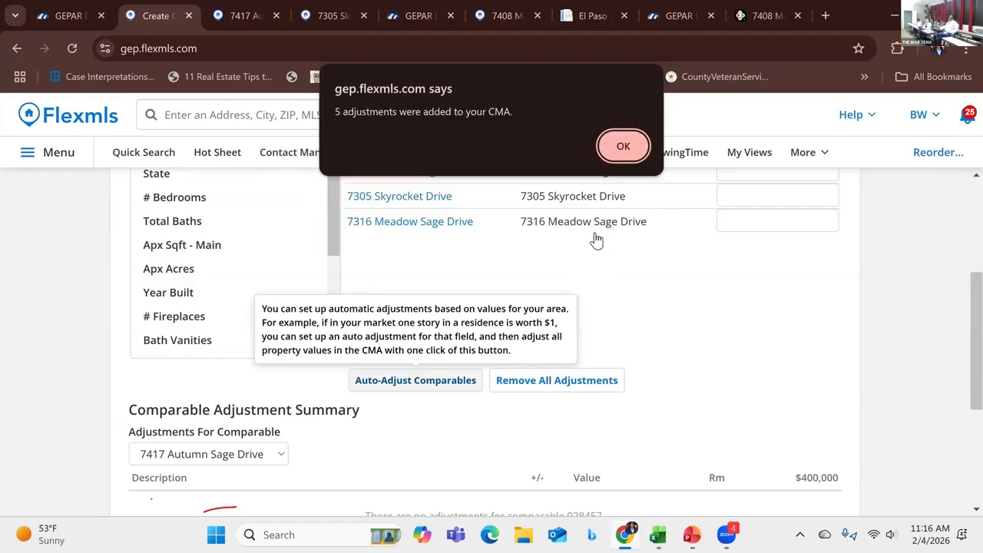
click(616, 160)
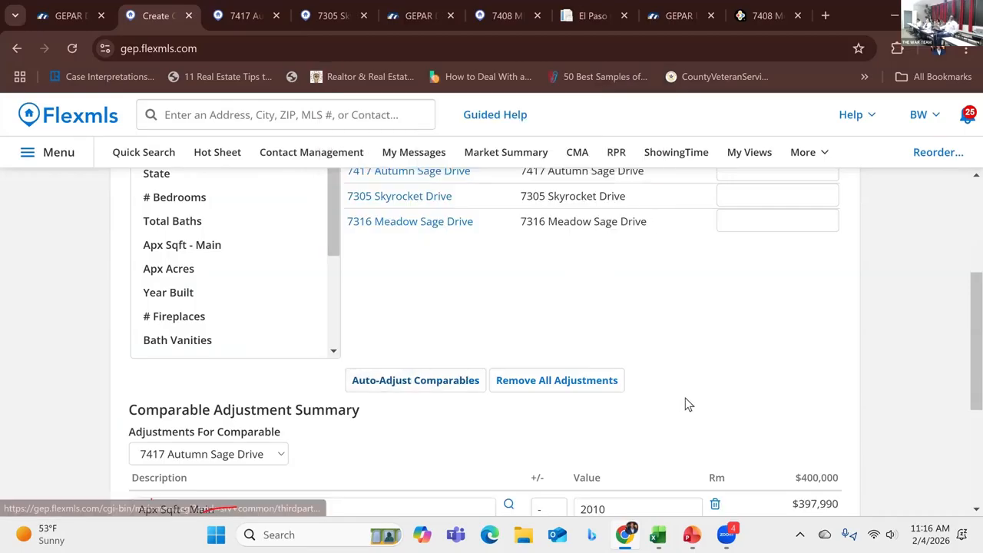
scroll(683, 388, down, 2)
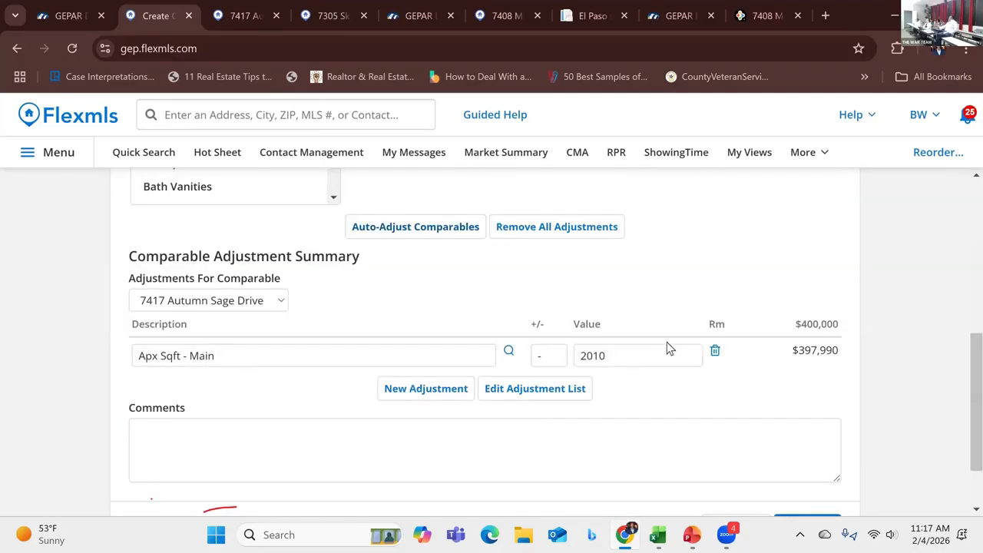
click(439, 389)
click(395, 393)
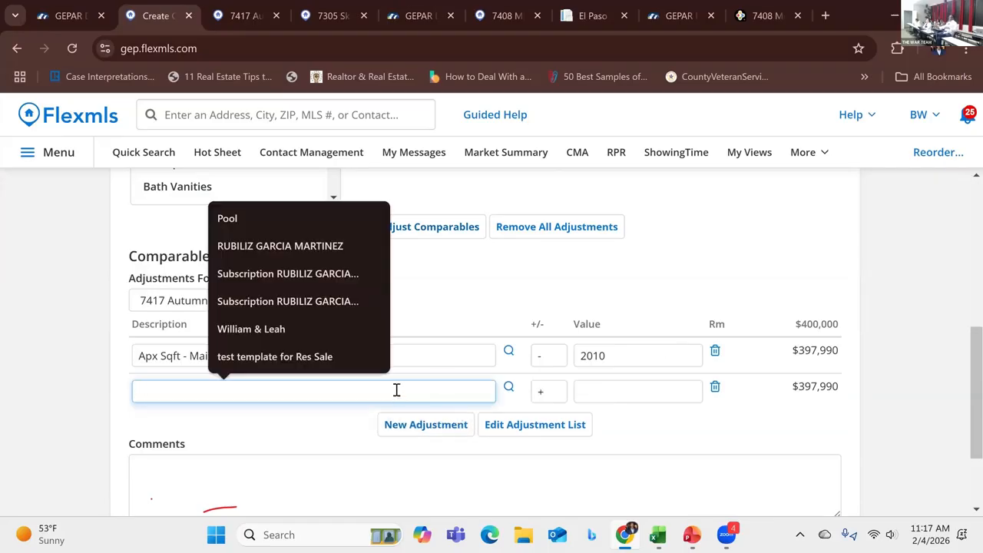
text(POOL)
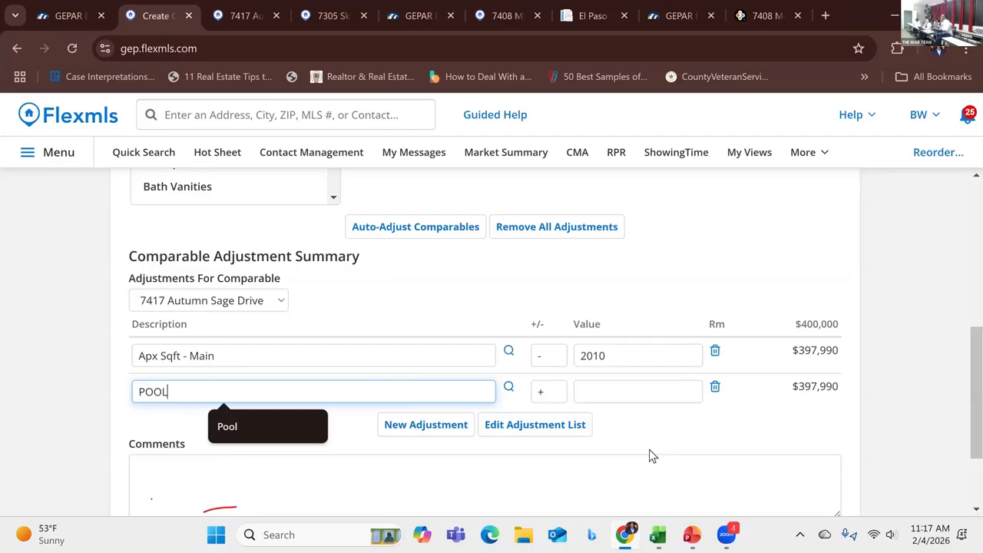
click(625, 445)
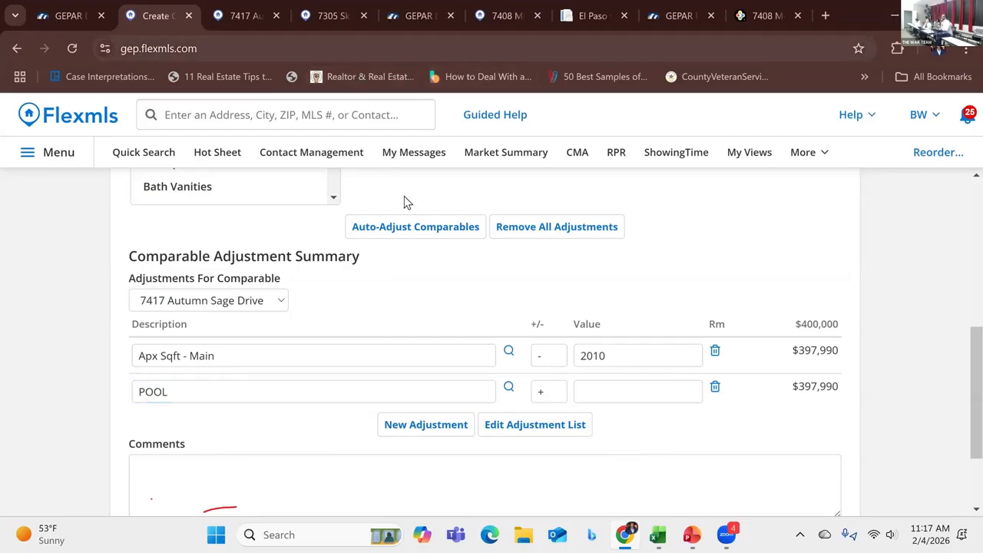
scroll(478, 246, up, 1)
click(475, 243)
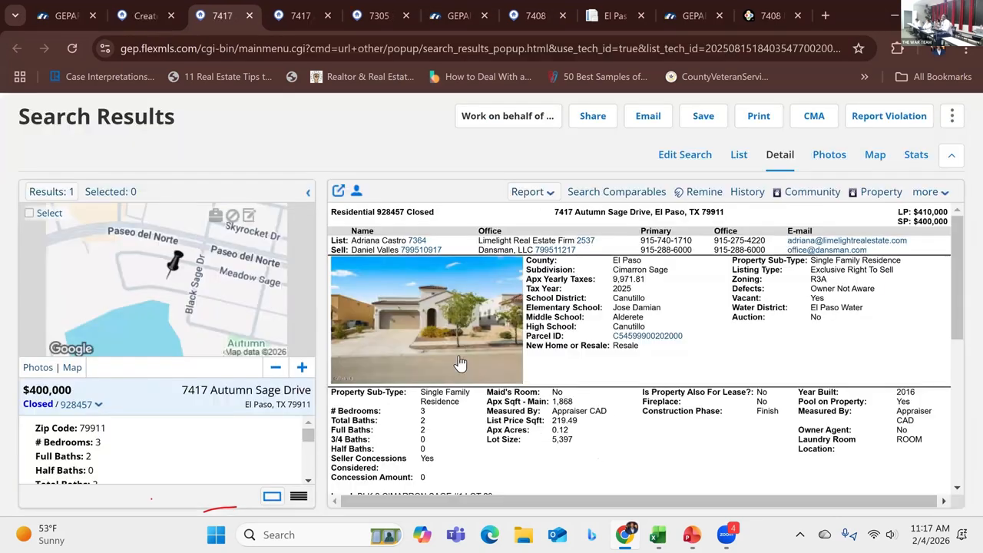
scroll(458, 356, down, 3)
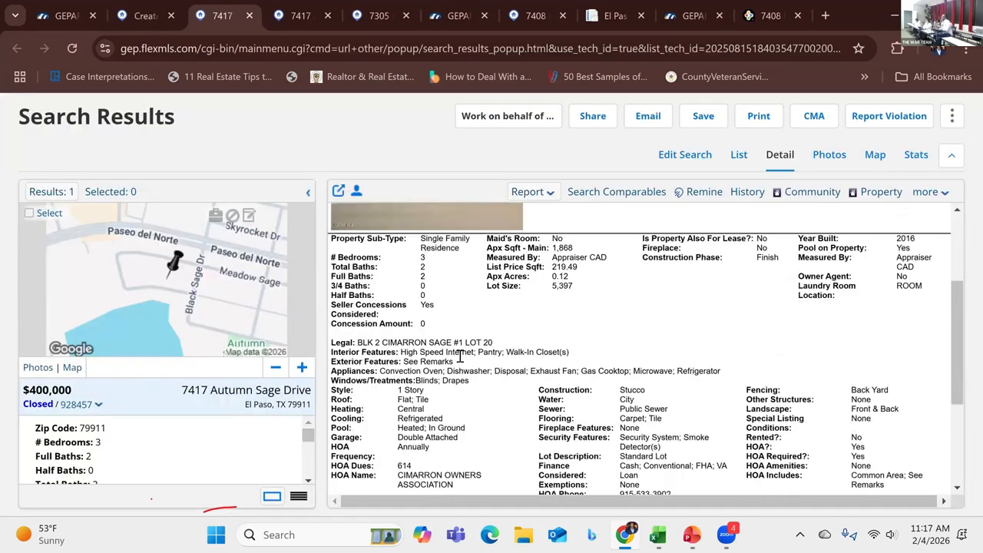
scroll(459, 356, down, 1)
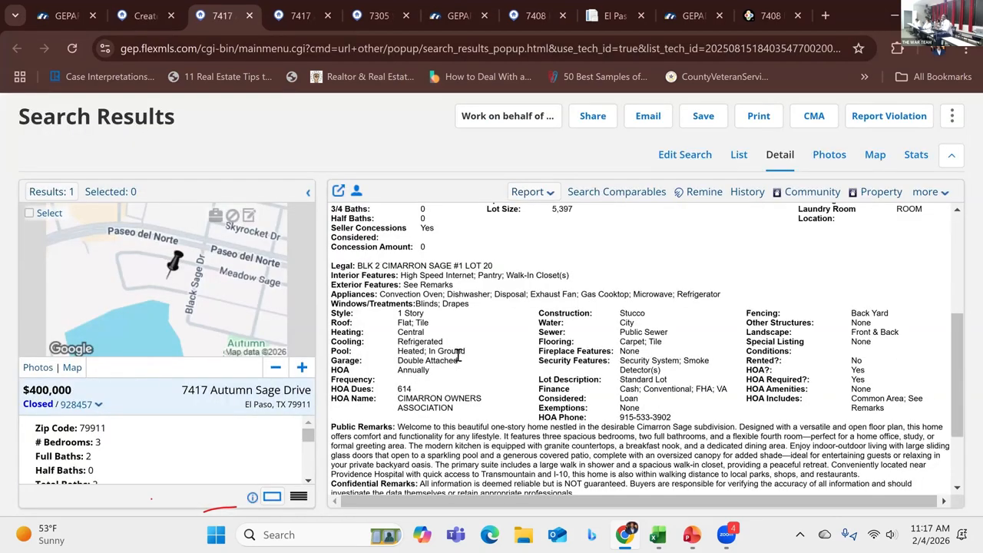
scroll(459, 356, down, 1)
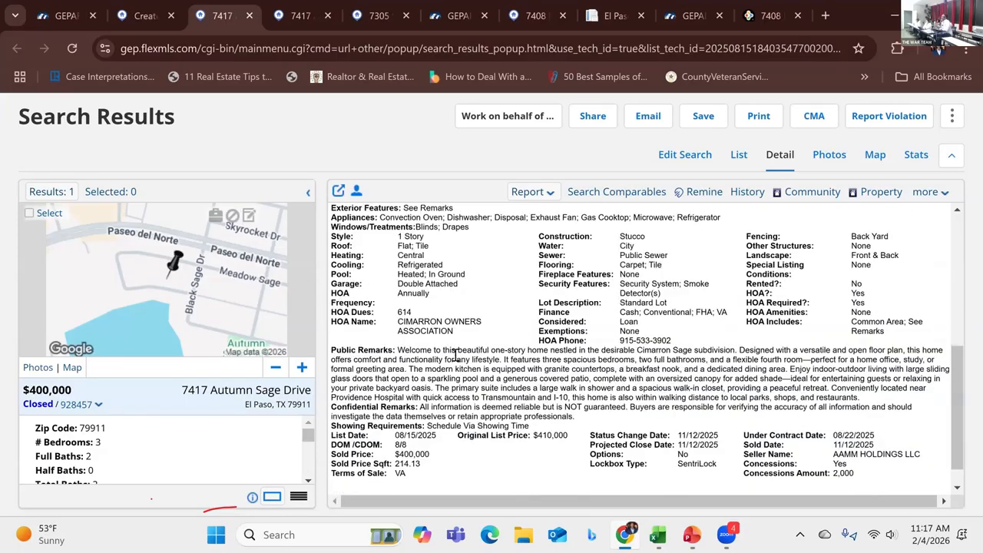
click(141, 17)
scroll(391, 337, down, 3)
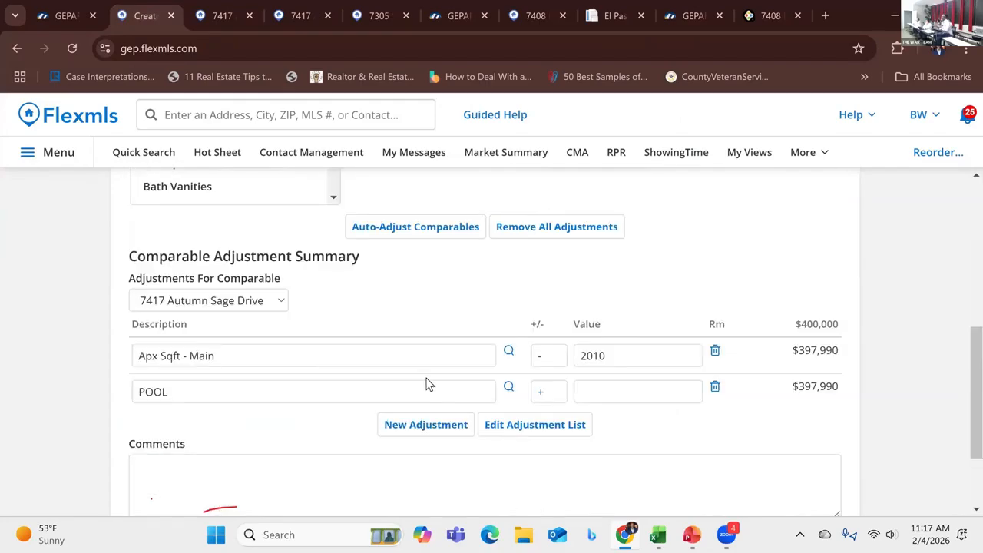
click(610, 395)
text(0)
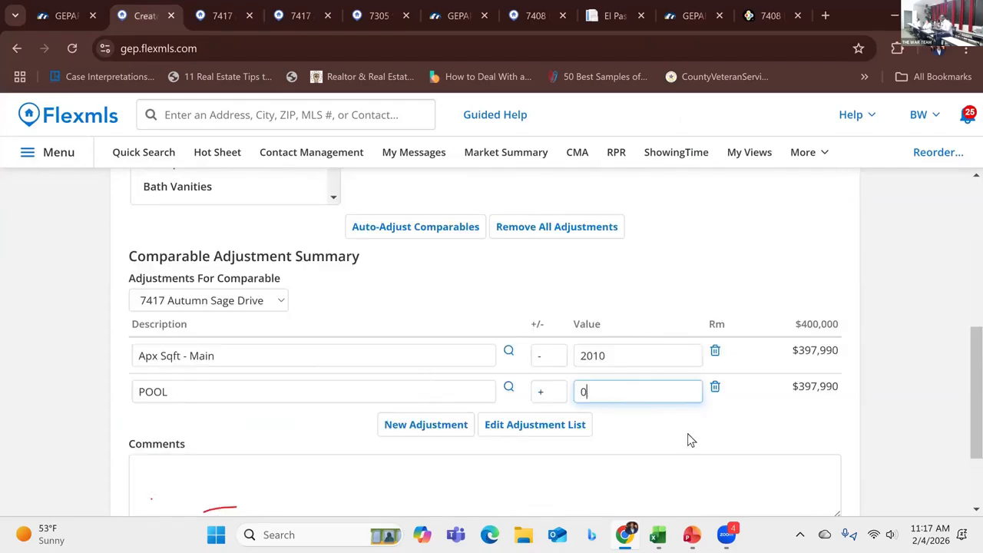
click(688, 442)
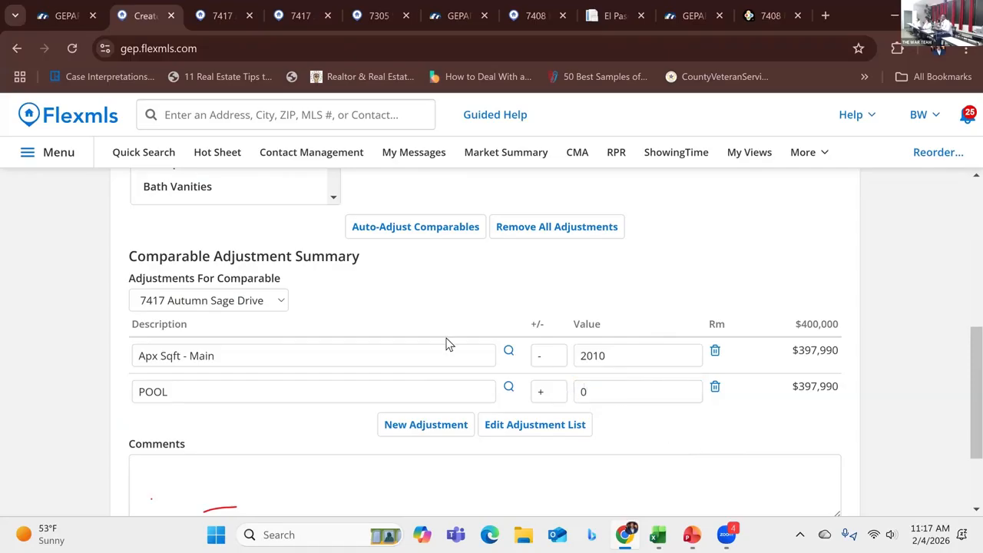
click(281, 299)
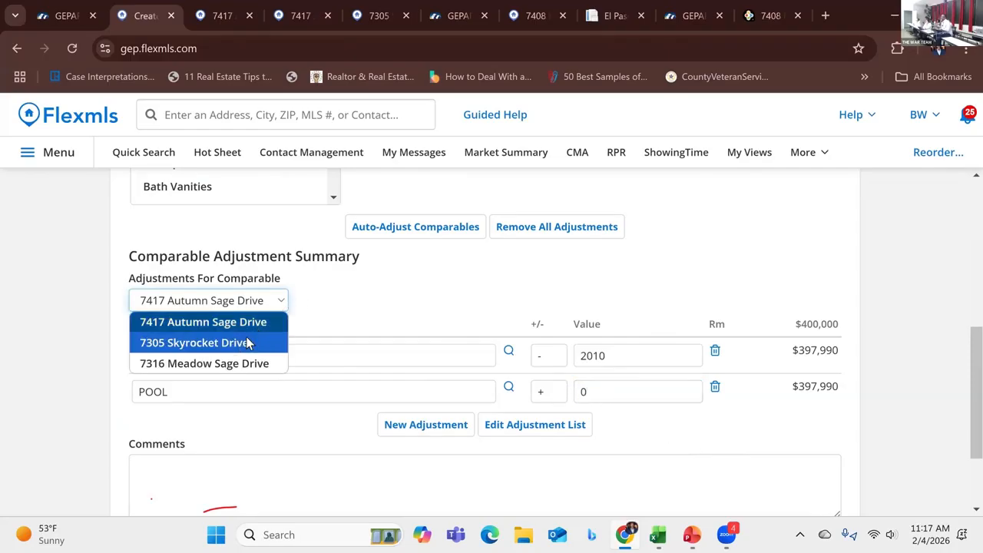
click(247, 342)
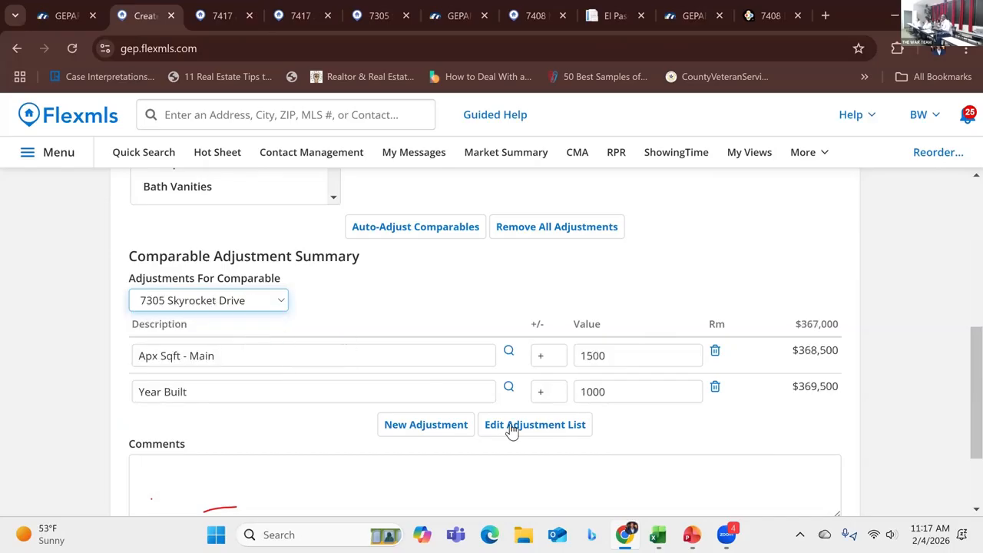
click(430, 425)
click(348, 424)
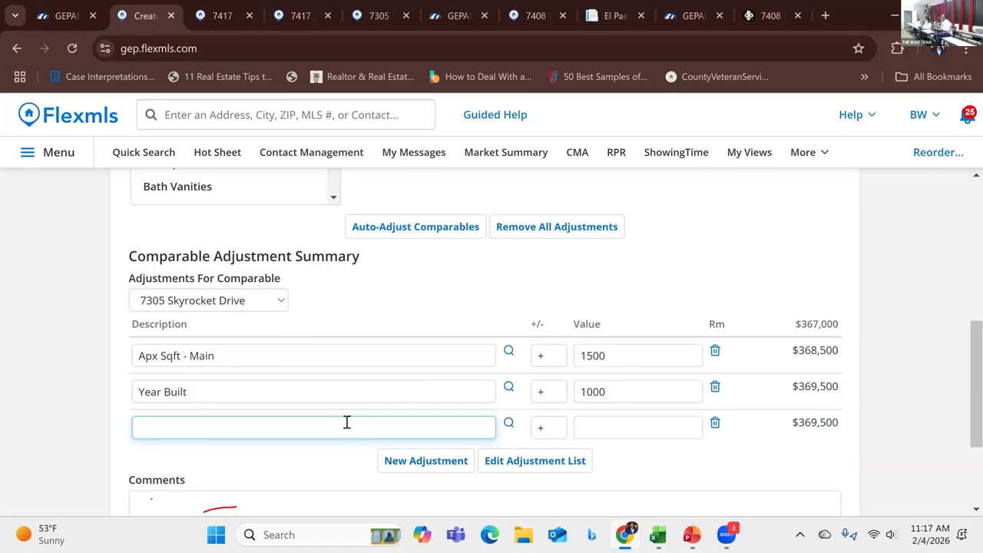
text(POOL)
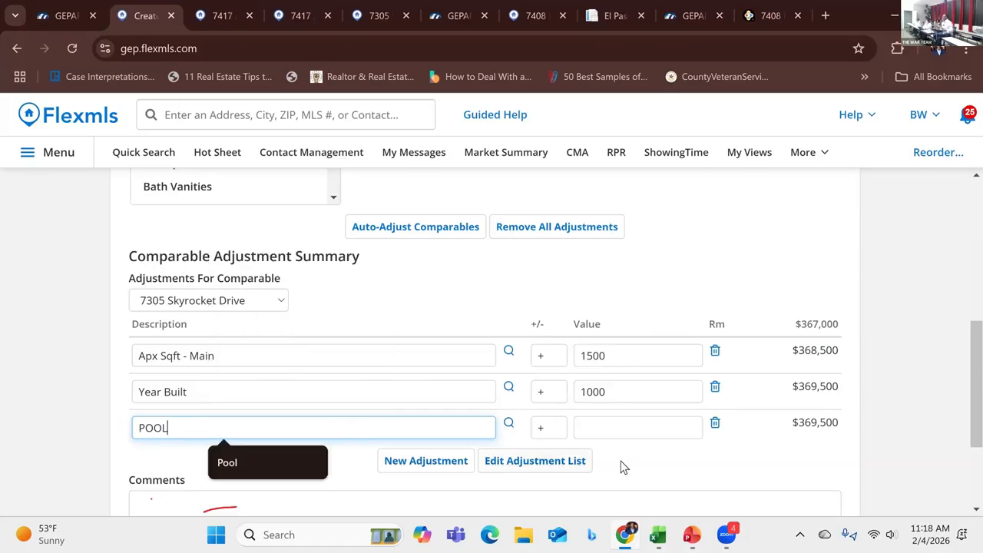
click(621, 458)
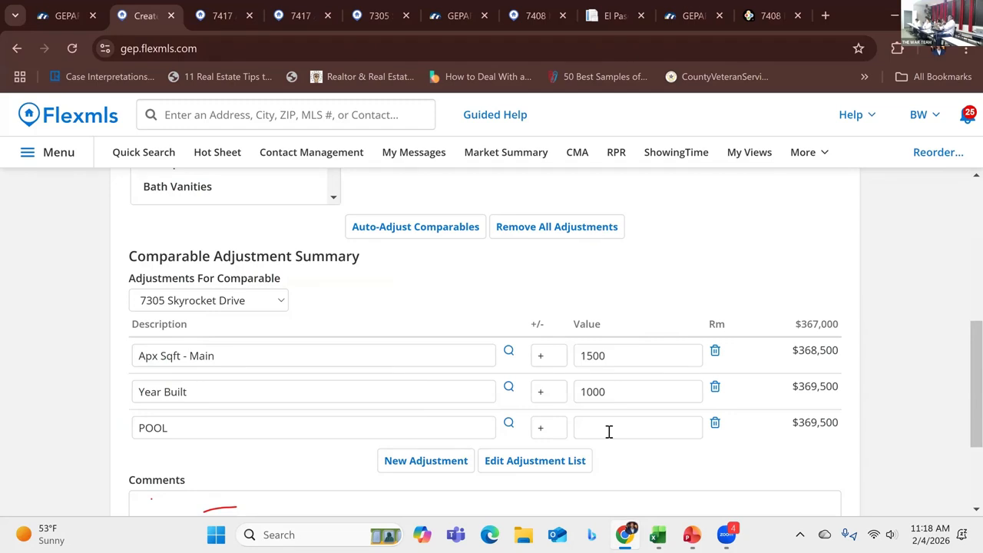
click(609, 432)
text(1000)
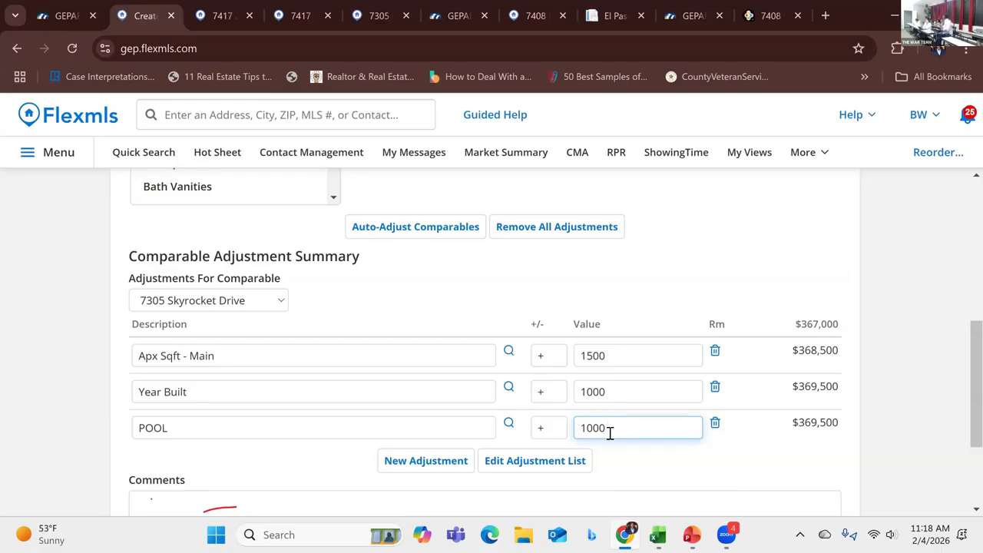
text(0)
key(Tab)
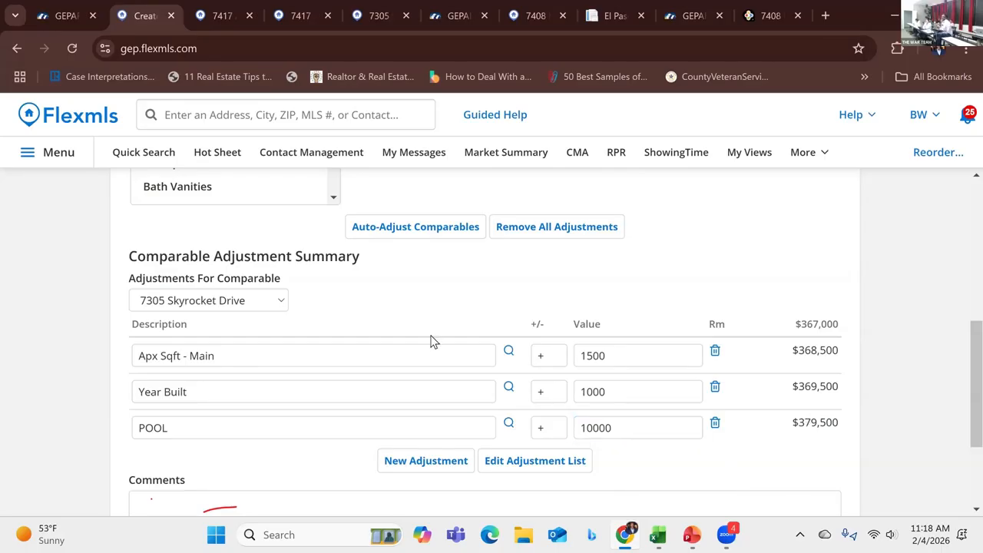
click(282, 301)
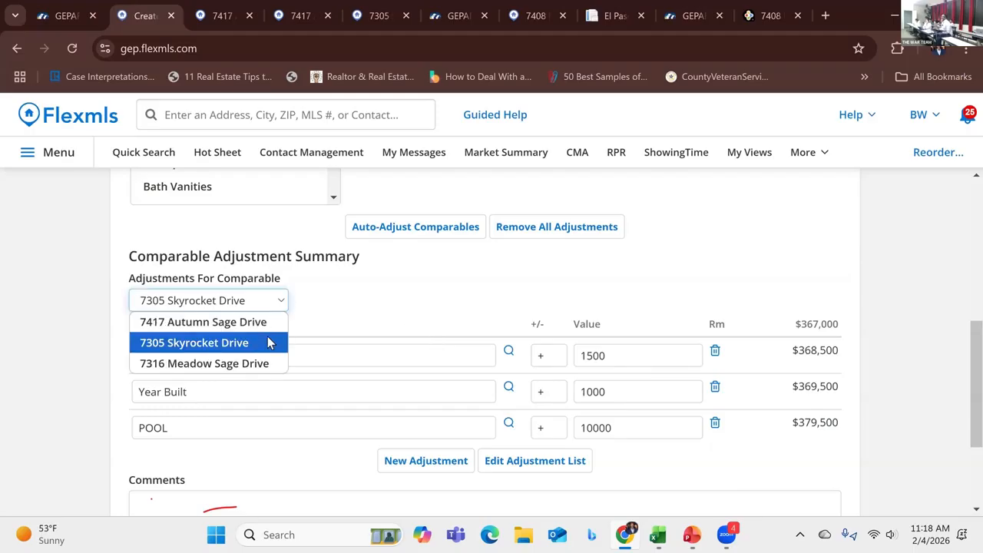
click(258, 365)
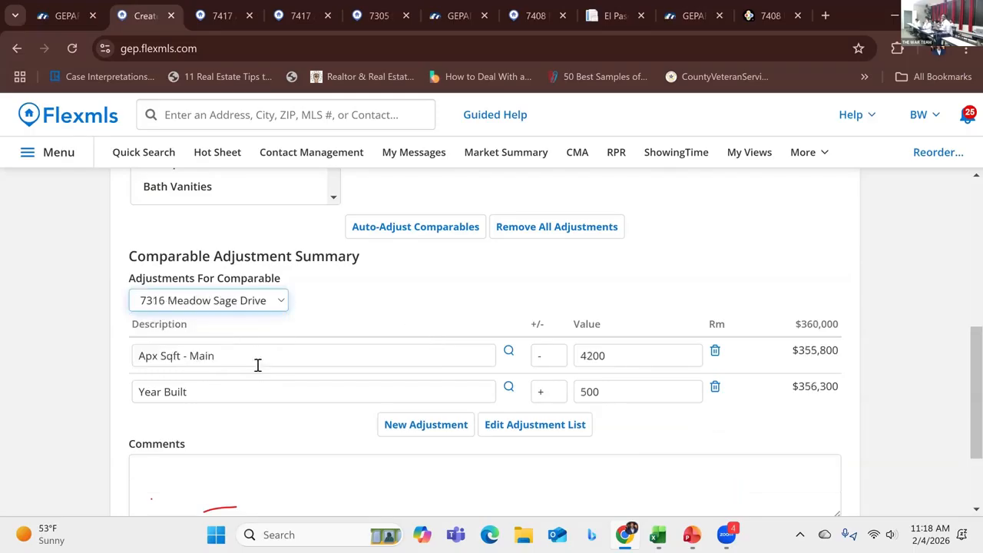
scroll(417, 304, up, 3)
click(417, 301)
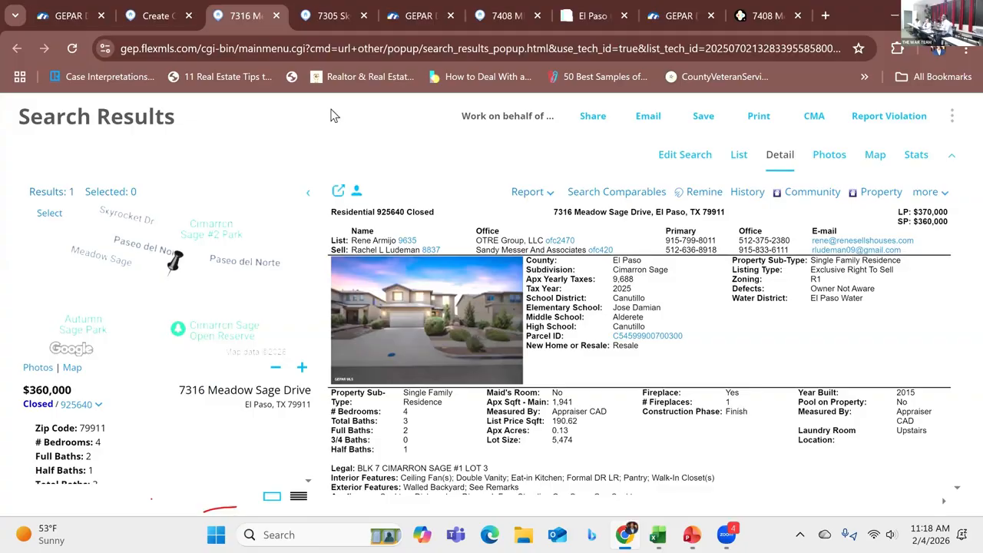
click(278, 17)
scroll(430, 326, down, 3)
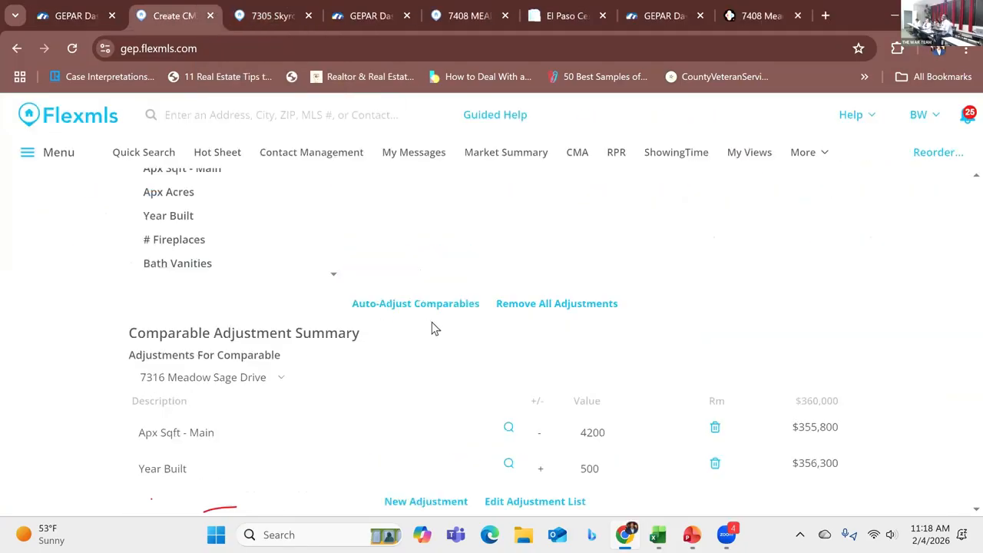
scroll(507, 361, down, 1)
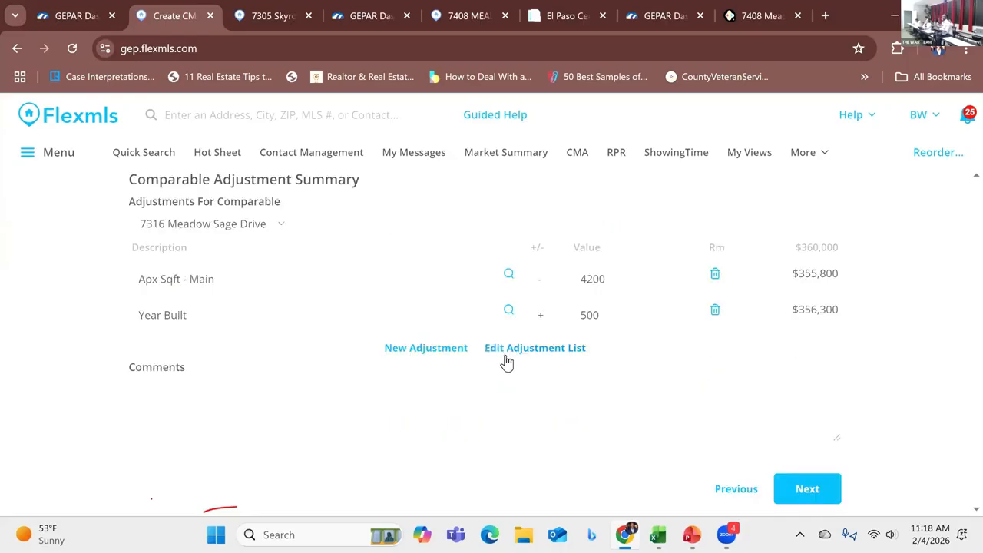
click(428, 348)
text(POOL)
click(583, 358)
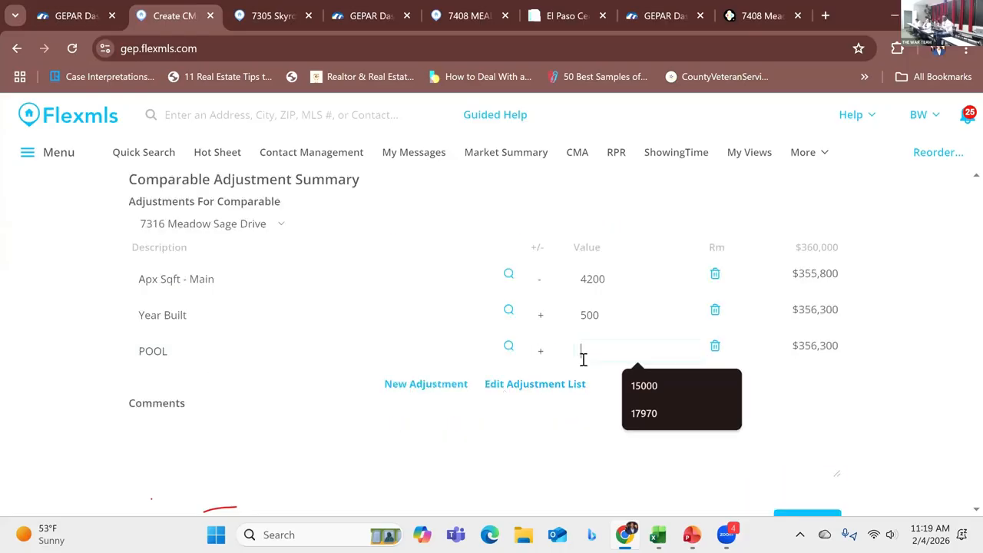
text(10000)
scroll(805, 403, down, 1)
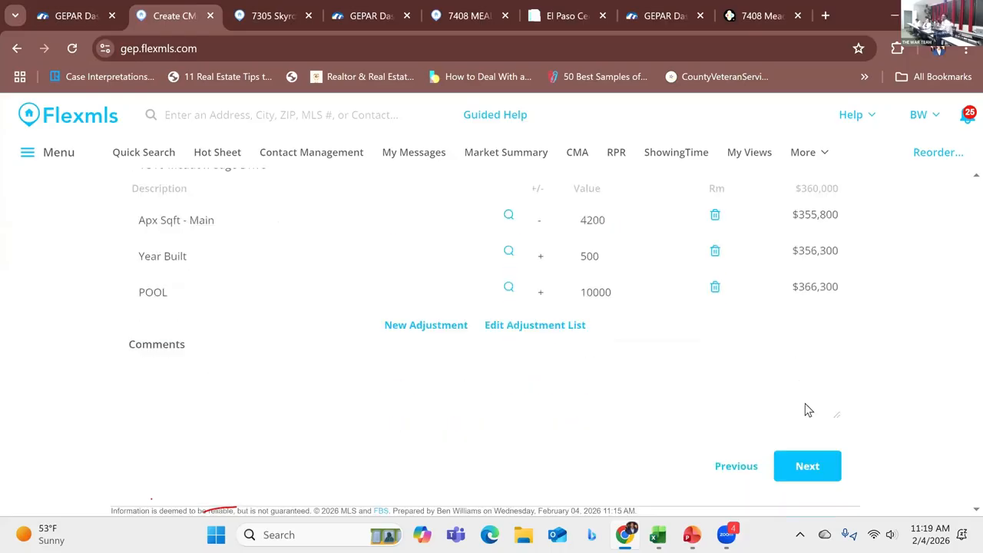
Step: Continue through the Summary page to the Recommendation step and review the listing price recommendation
click(807, 449)
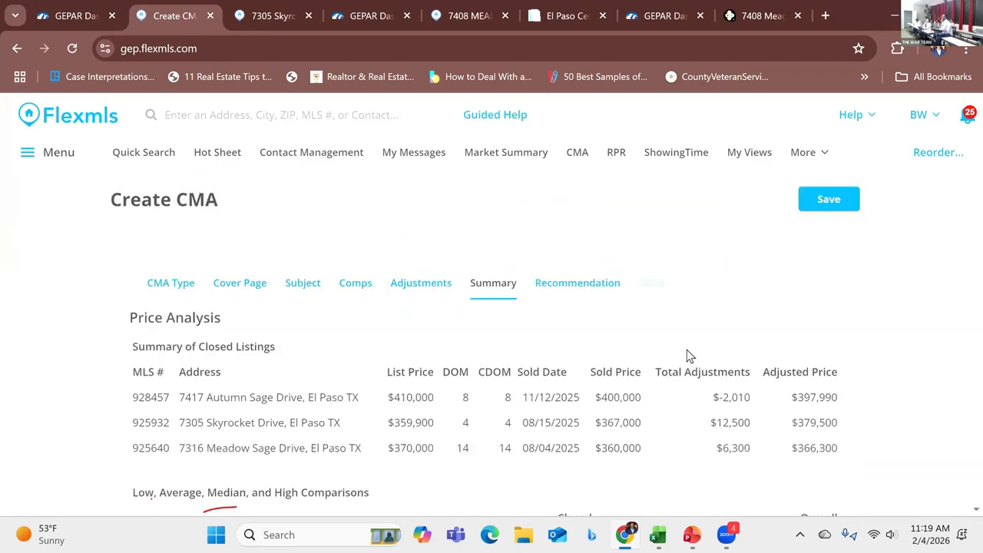
scroll(687, 352, down, 1)
scroll(687, 355, down, 4)
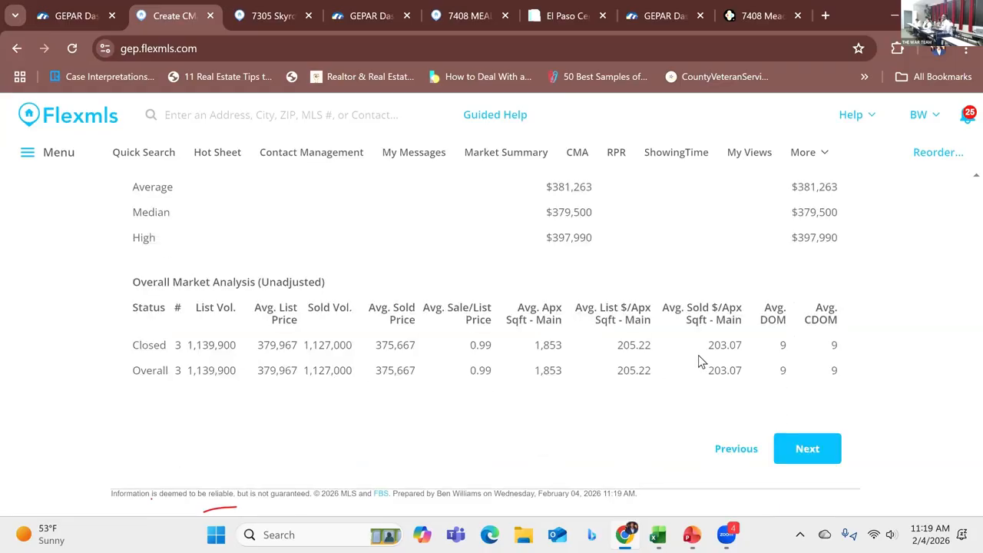
click(807, 449)
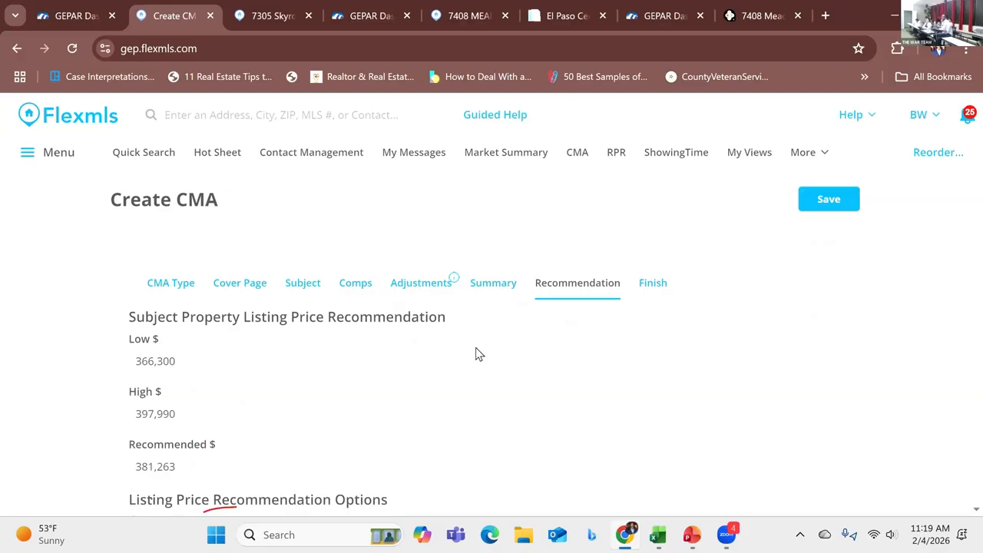
scroll(406, 335, down, 2)
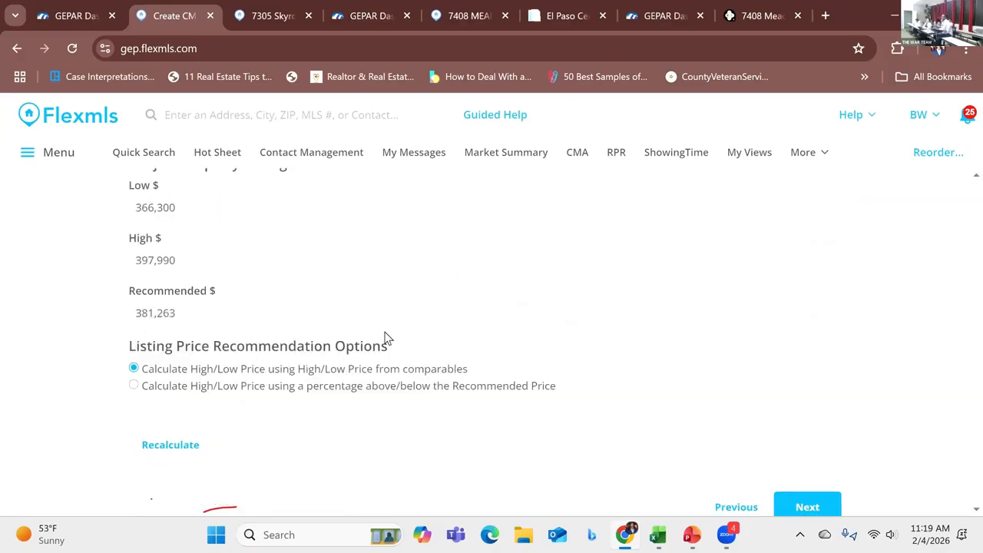
scroll(368, 335, up, 2)
scroll(354, 330, down, 1)
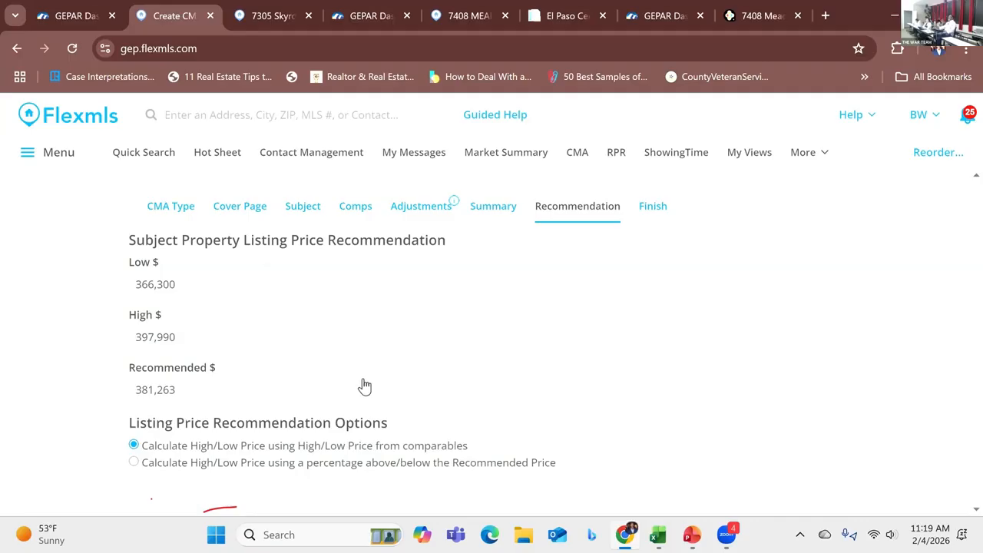
scroll(365, 386, down, 1)
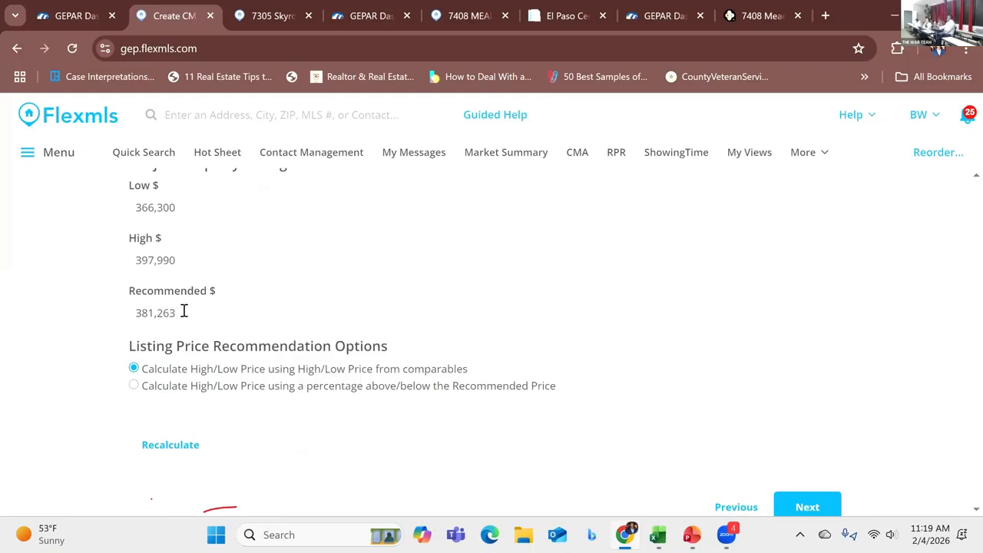
Step: Replace the recommended listing price with the range $387,000 -$392,000
drag(178, 311, 134, 309)
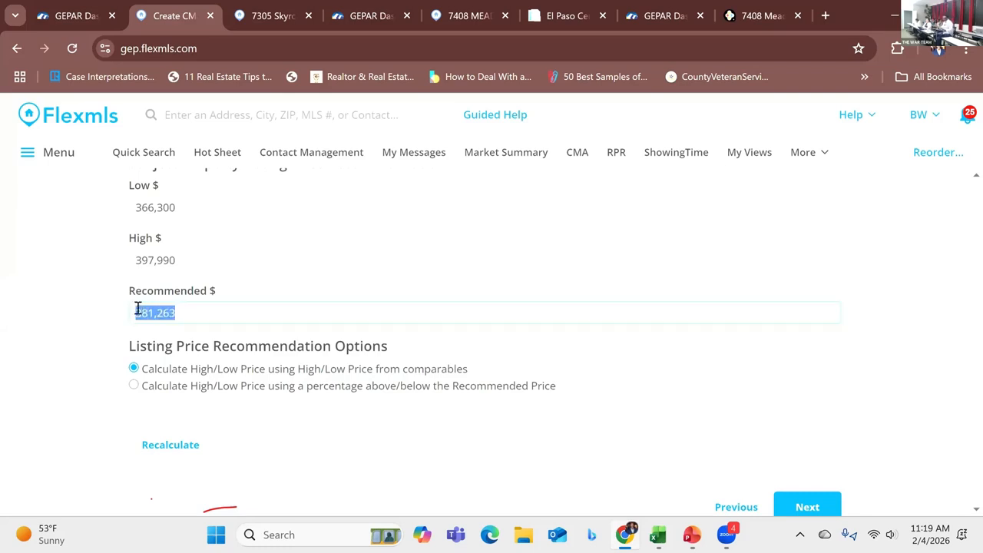
text(3)
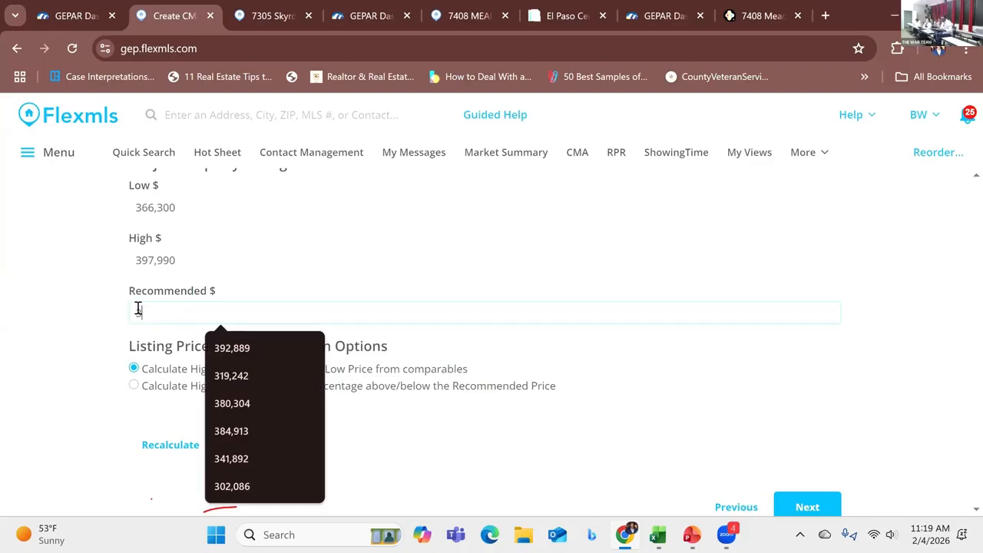
text(8)
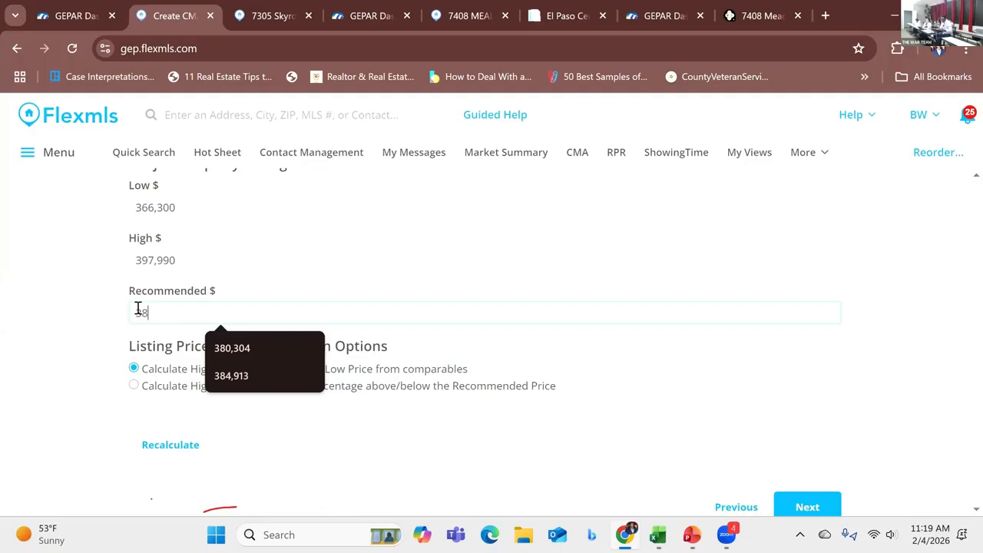
text(7)
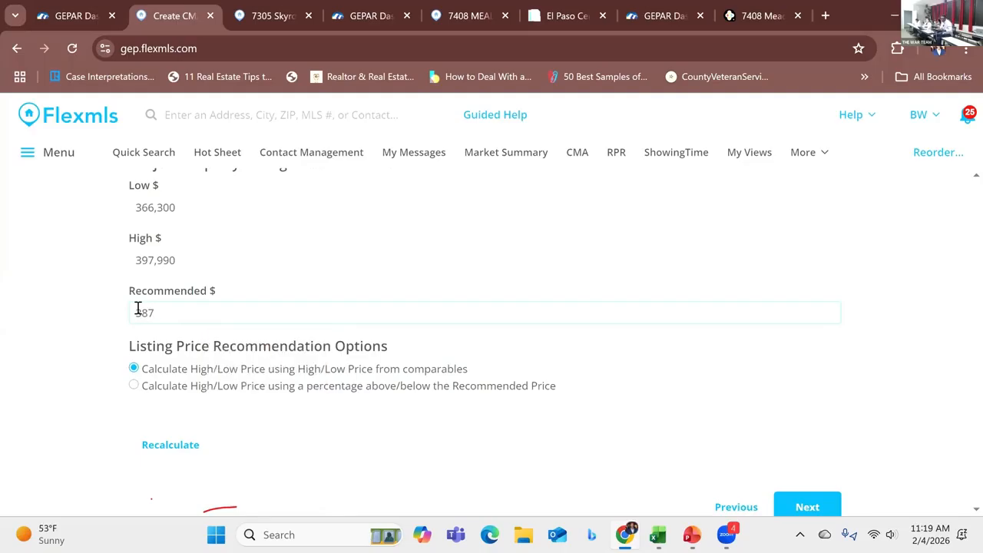
text(,000 -392,000)
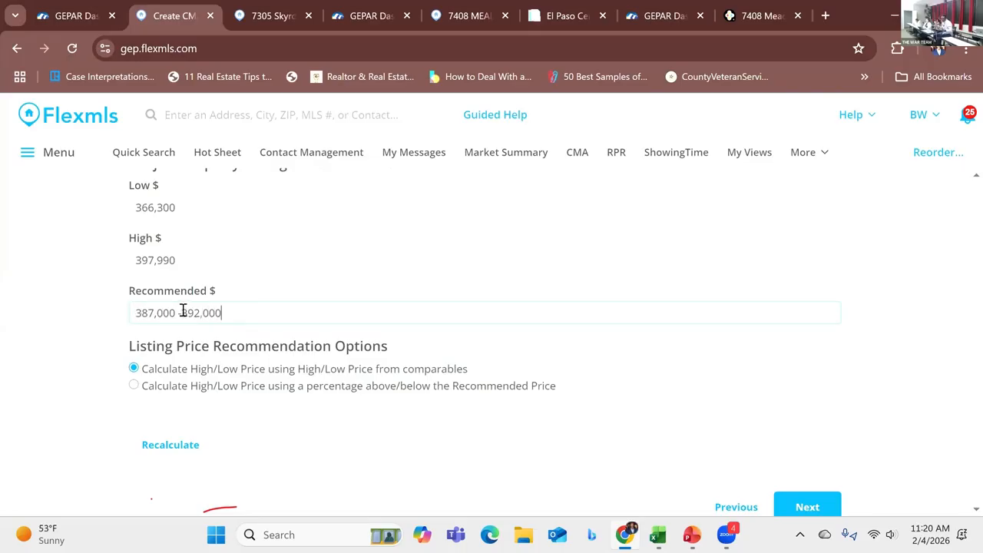
text($)
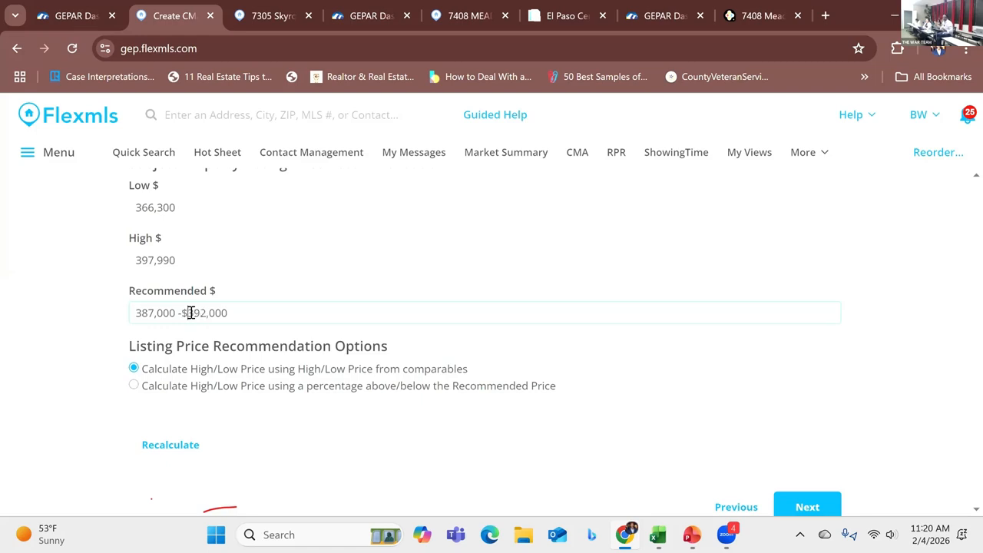
click(137, 313)
text($)
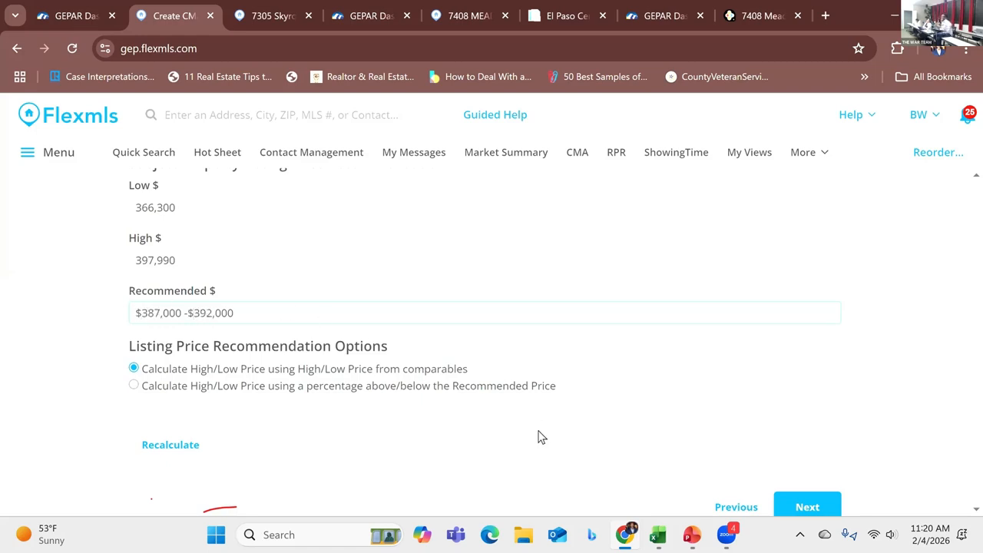
Step: Continue to the report options and view the CMA report, reviewing its comparables, adjustments, price analysis and listing details
click(781, 500)
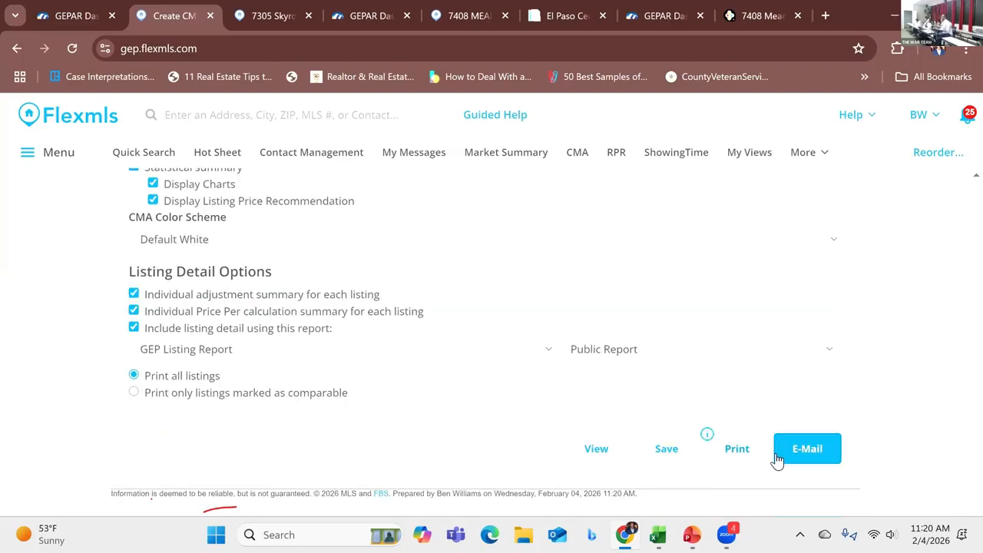
click(611, 449)
scroll(714, 367, down, 3)
scroll(715, 373, down, 10)
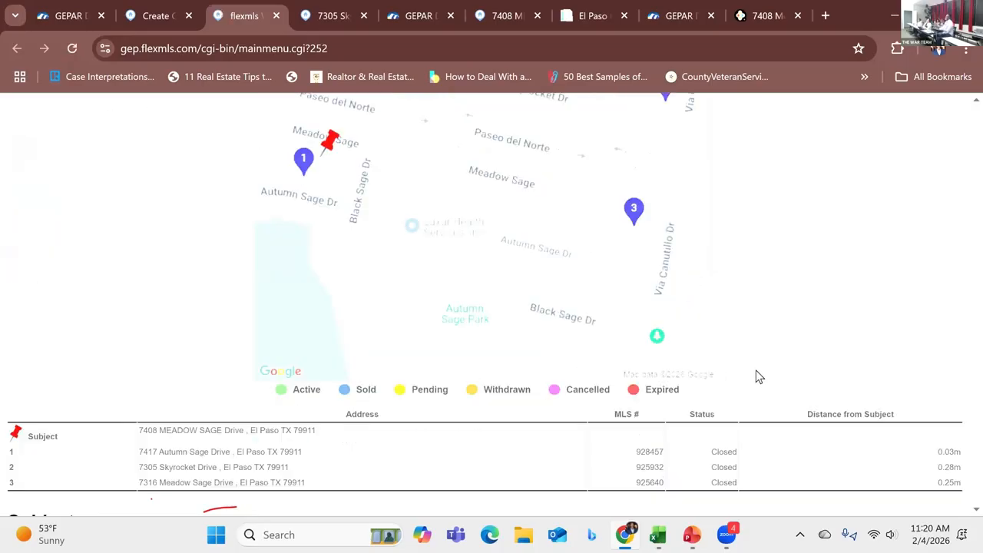
scroll(755, 373, down, 12)
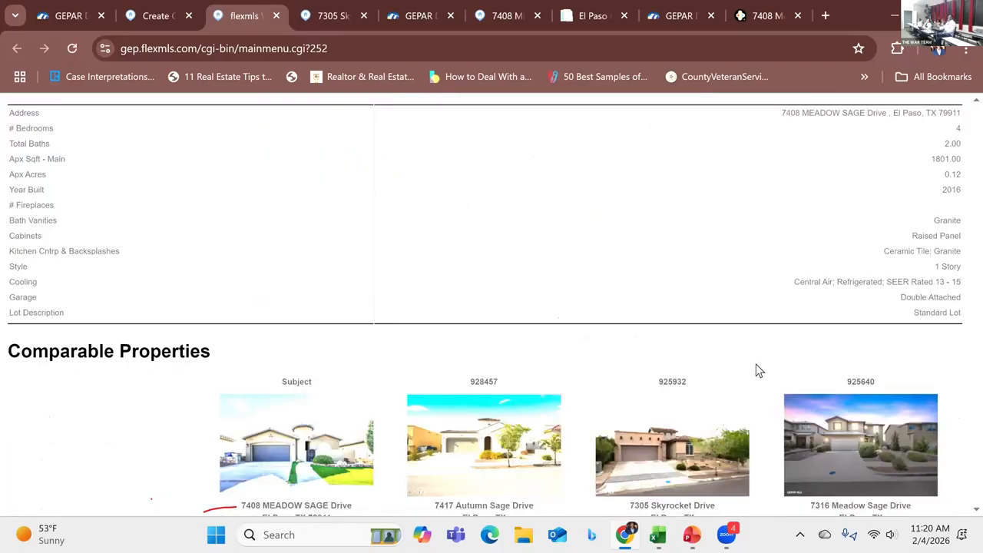
scroll(756, 364, down, 3)
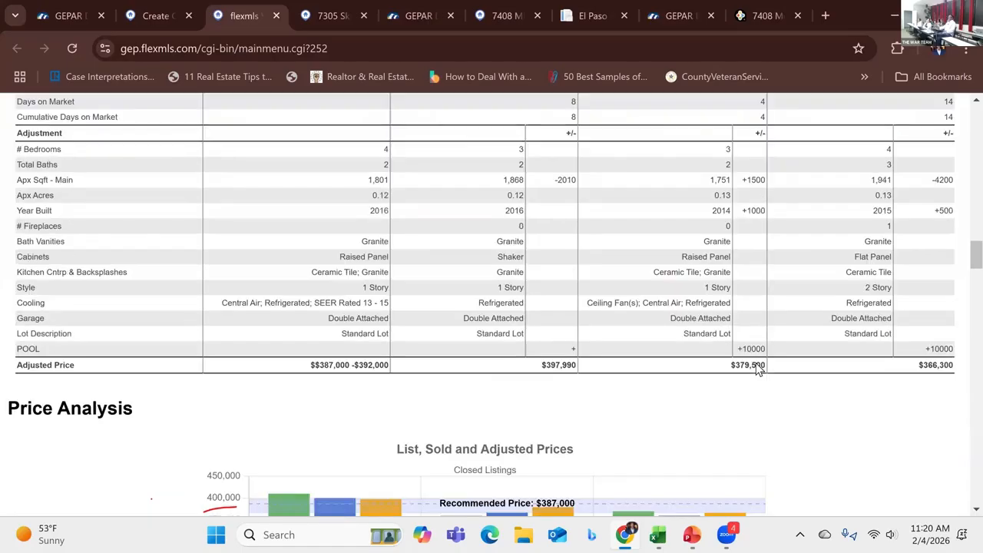
scroll(748, 351, up, 4)
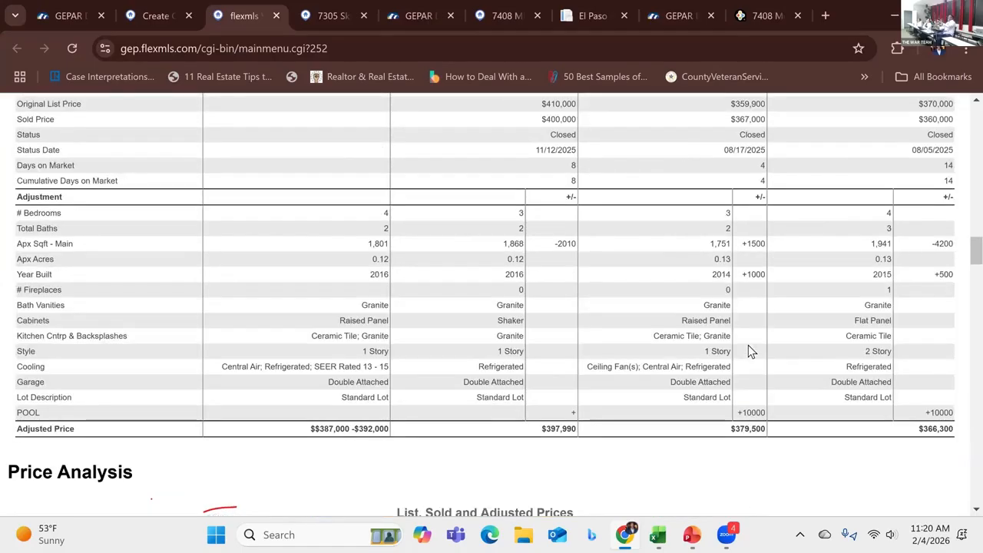
scroll(730, 346, down, 5)
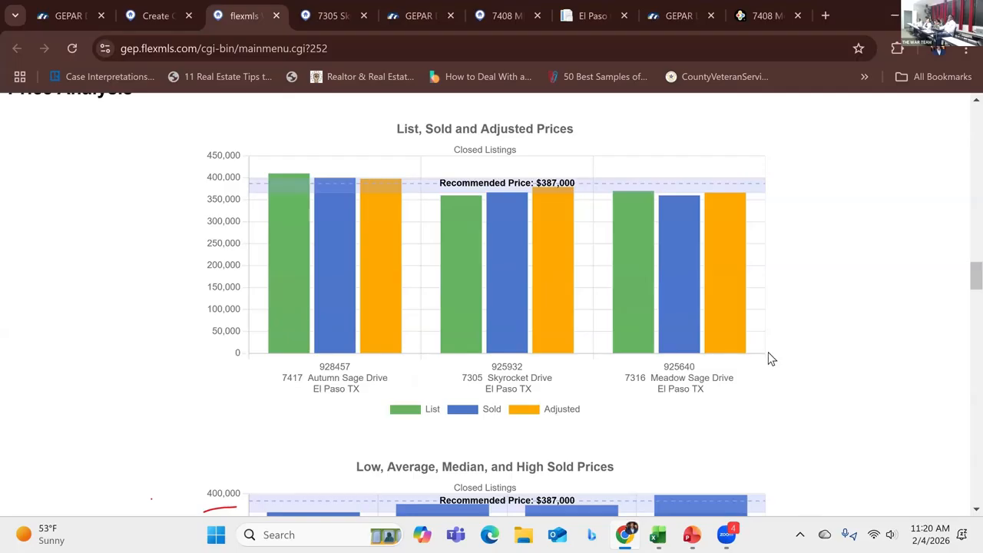
scroll(771, 359, down, 10)
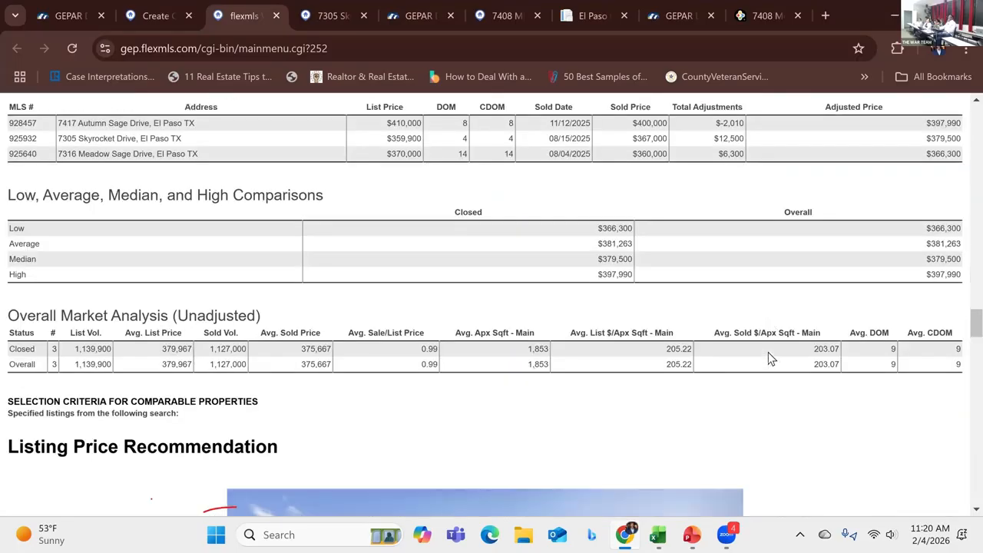
scroll(771, 359, down, 4)
scroll(771, 359, down, 3)
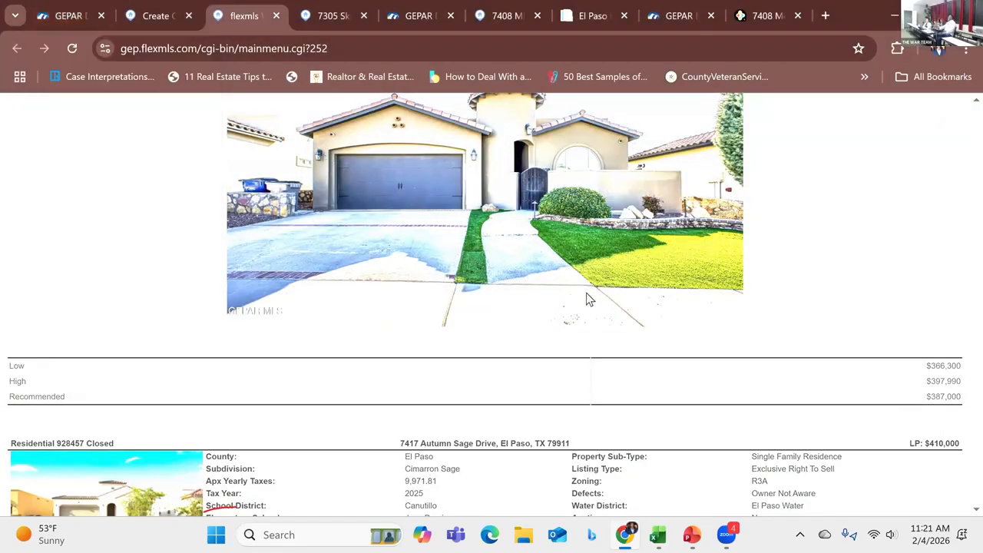
scroll(719, 313, down, 2)
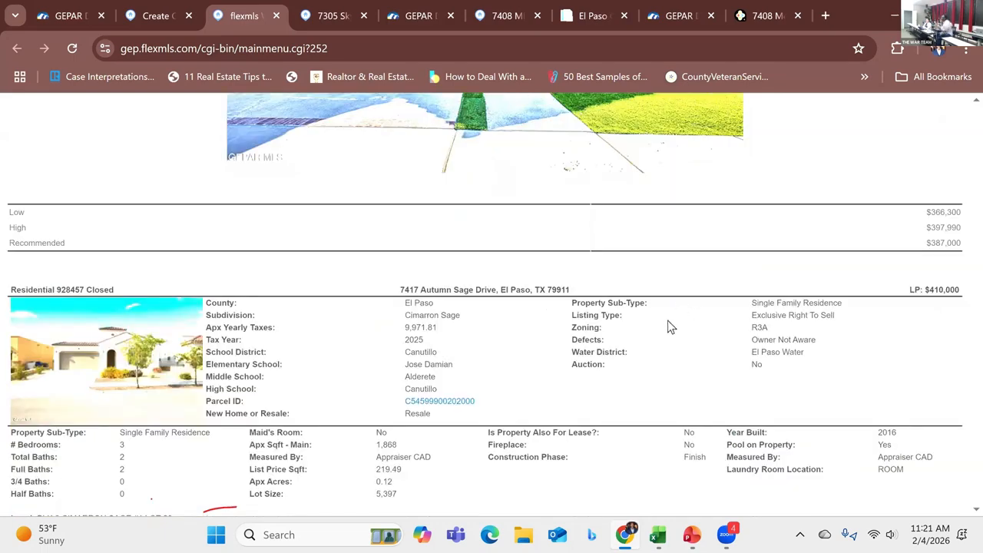
scroll(671, 329, down, 3)
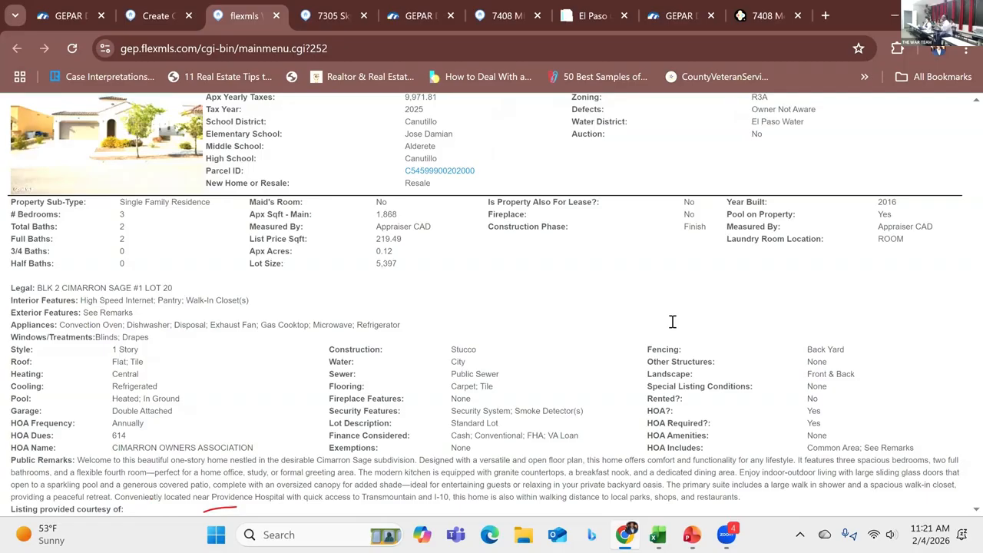
scroll(672, 321, down, 5)
scroll(645, 315, down, 3)
scroll(649, 314, down, 15)
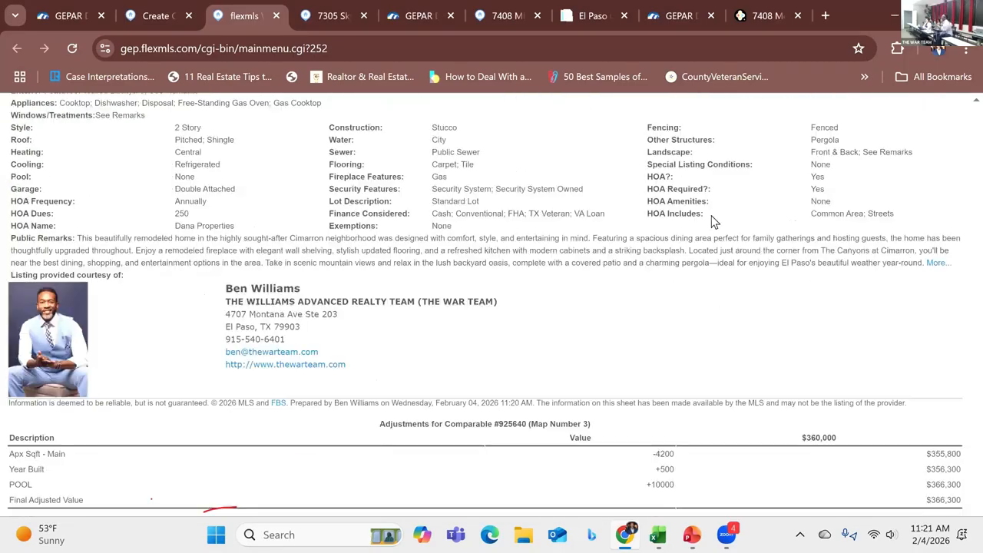
scroll(565, 300, up, 15)
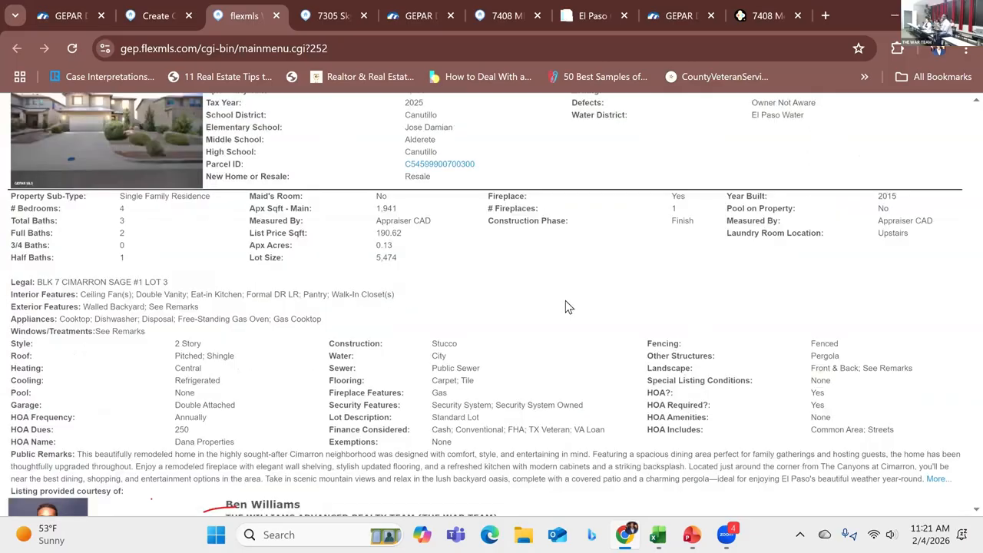
Step: Return to the CMA setup tab and open the Save CMA page for a new CMA
click(152, 13)
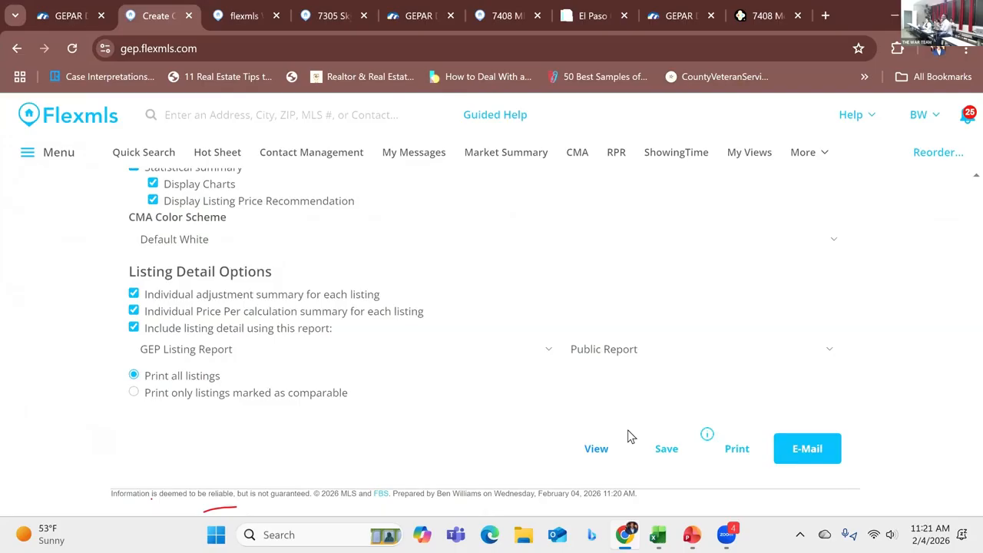
click(665, 452)
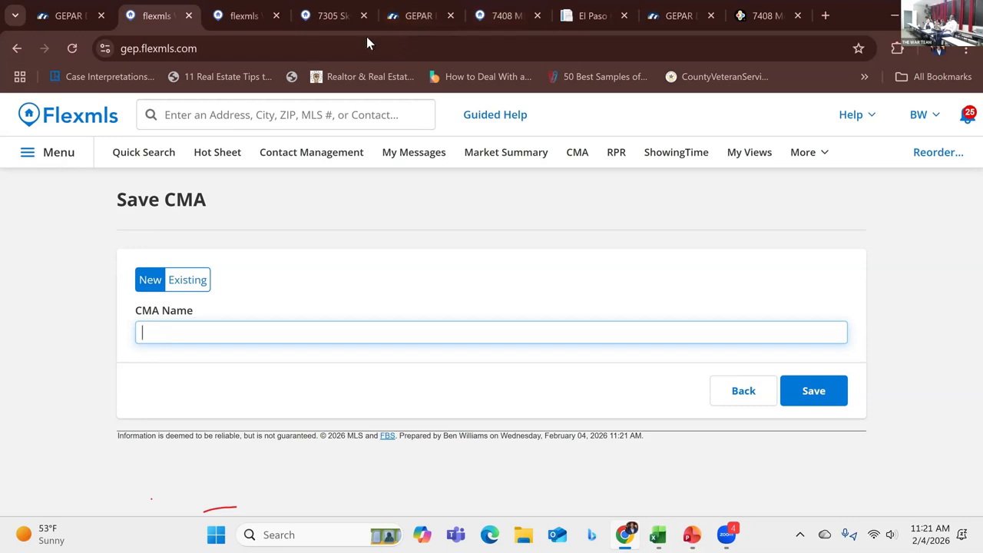
click(768, 16)
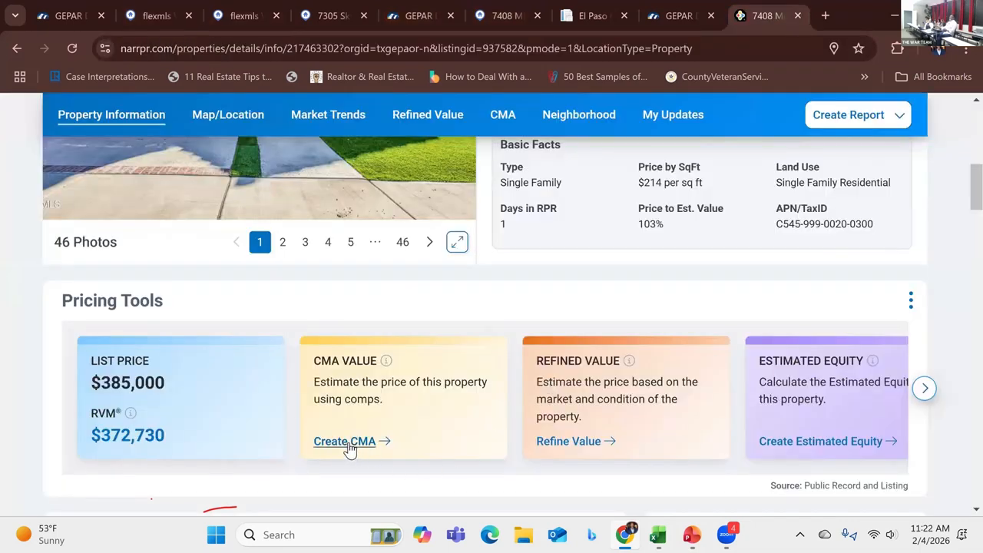
click(347, 443)
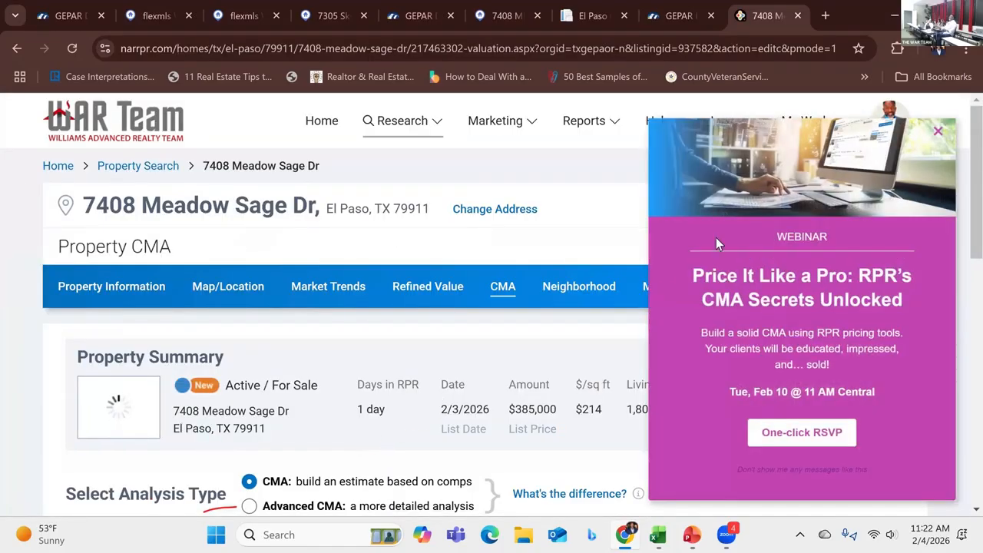
click(937, 131)
scroll(722, 260, down, 4)
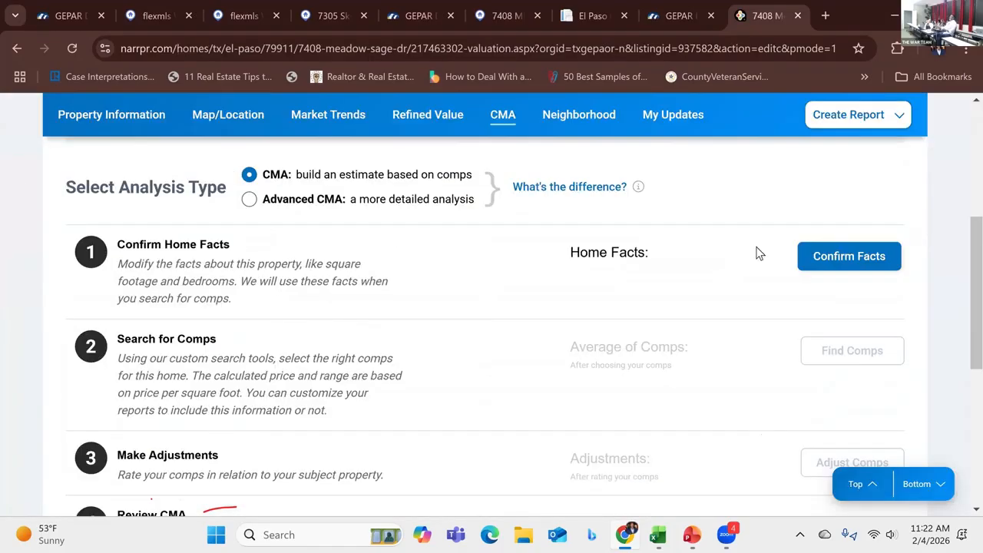
click(830, 254)
scroll(575, 329, down, 5)
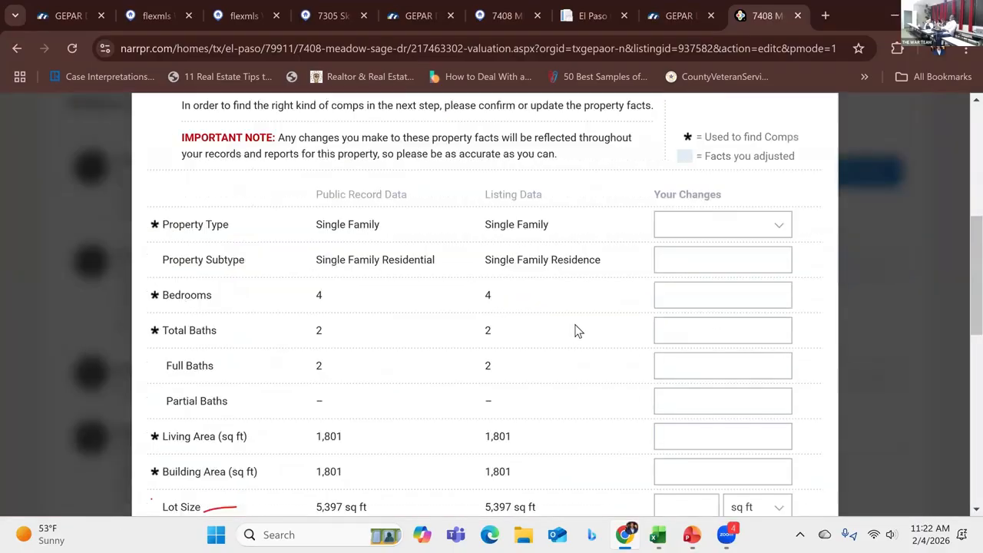
scroll(578, 333, down, 4)
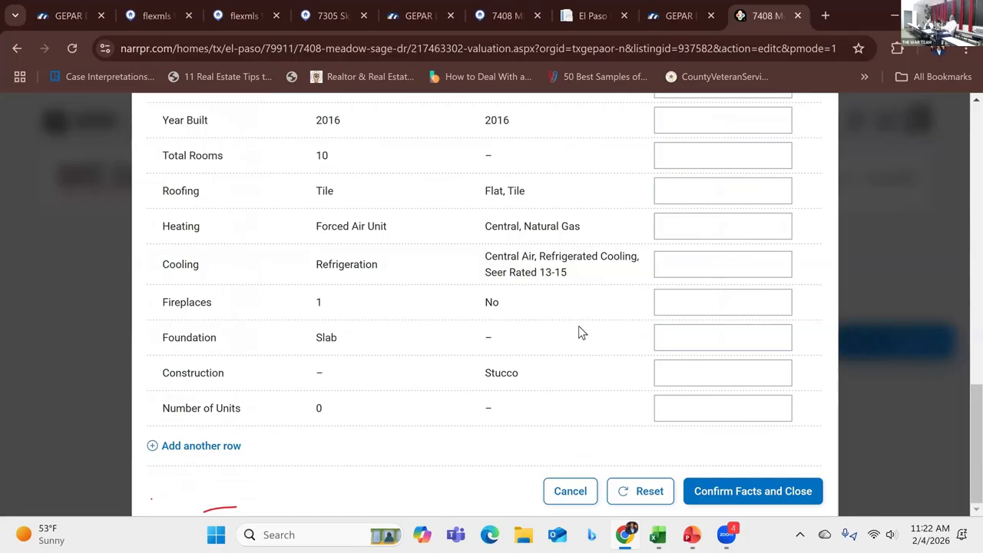
click(776, 496)
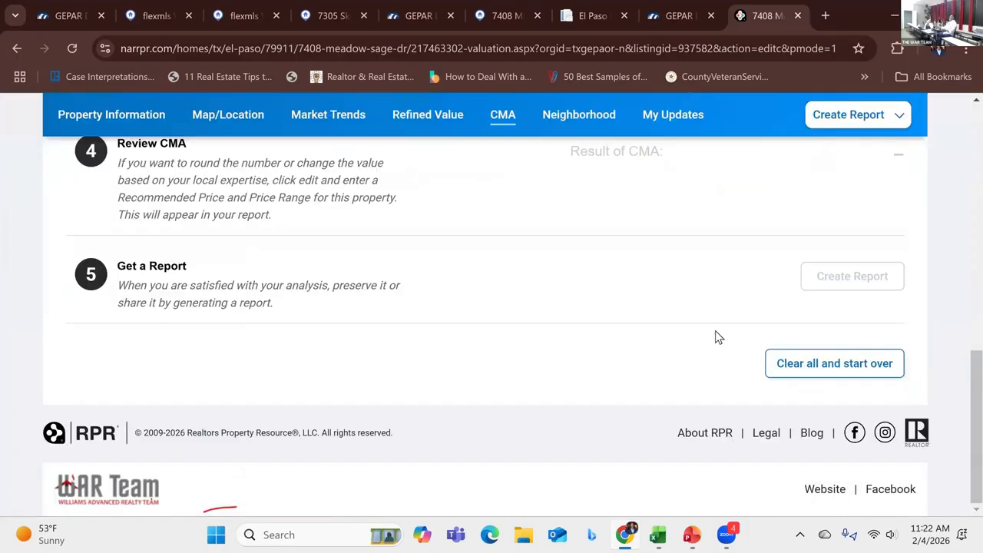
Step: Open the RPR comp search and review its property type, status, size, price and year built filters
scroll(722, 337, up, 5)
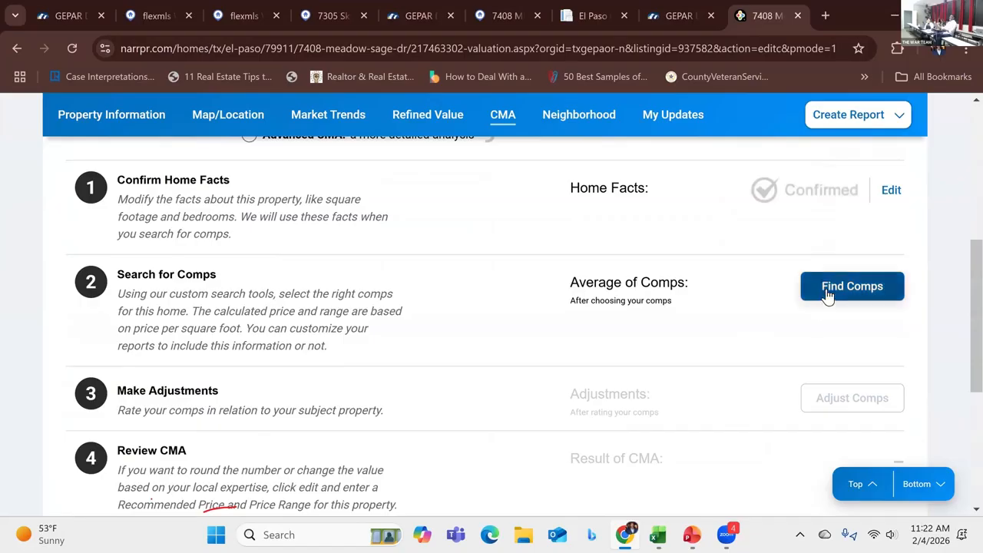
click(827, 296)
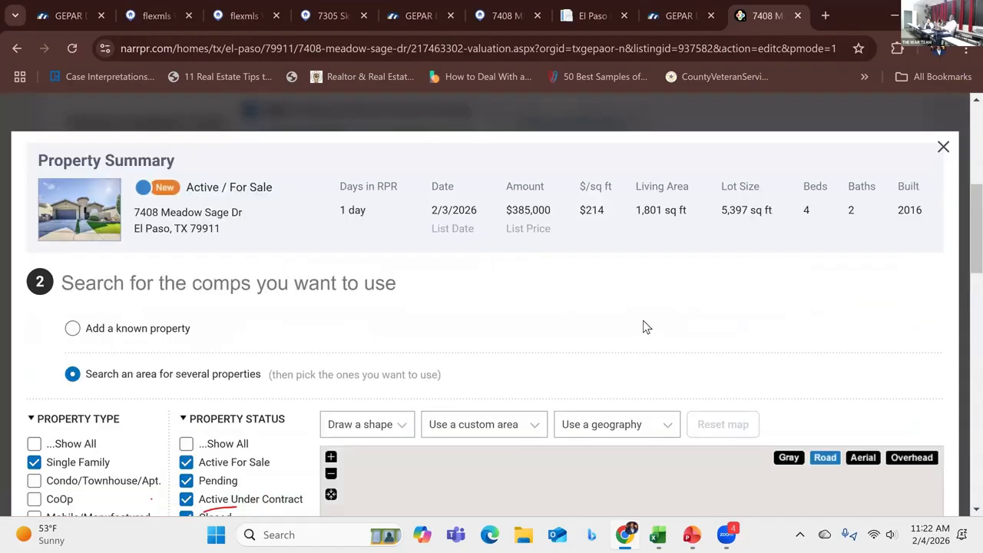
scroll(668, 300, down, 3)
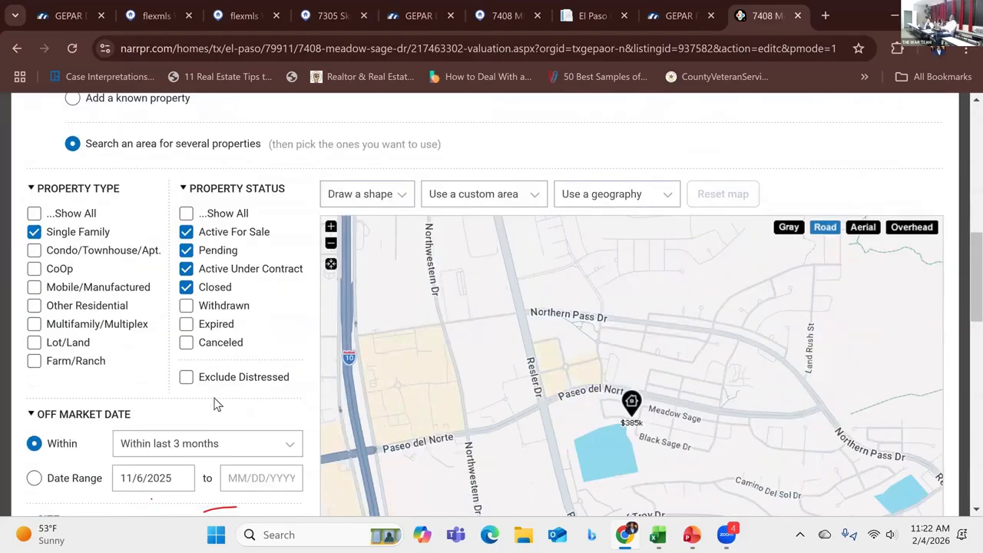
scroll(192, 419, down, 3)
scroll(253, 407, down, 4)
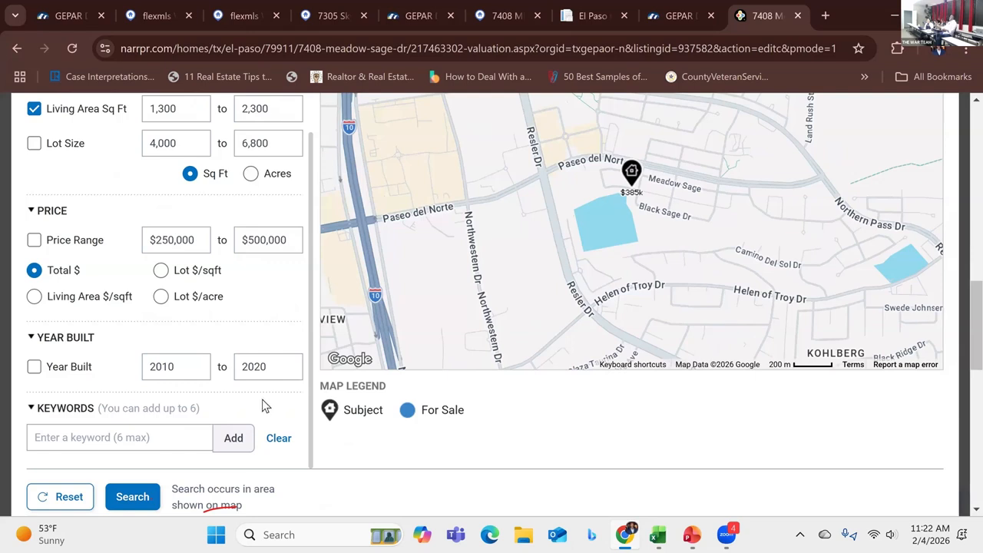
scroll(264, 403, up, 1)
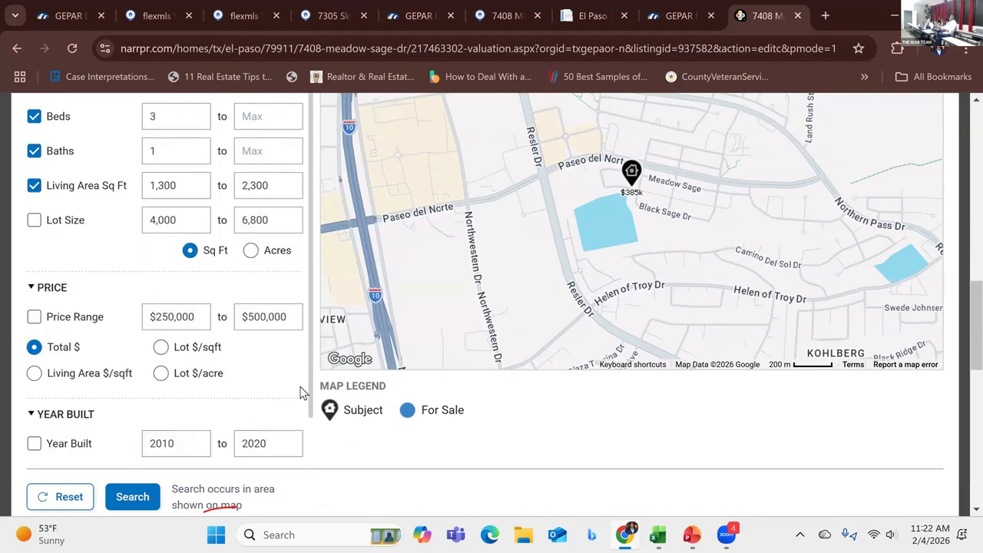
scroll(271, 388, up, 4)
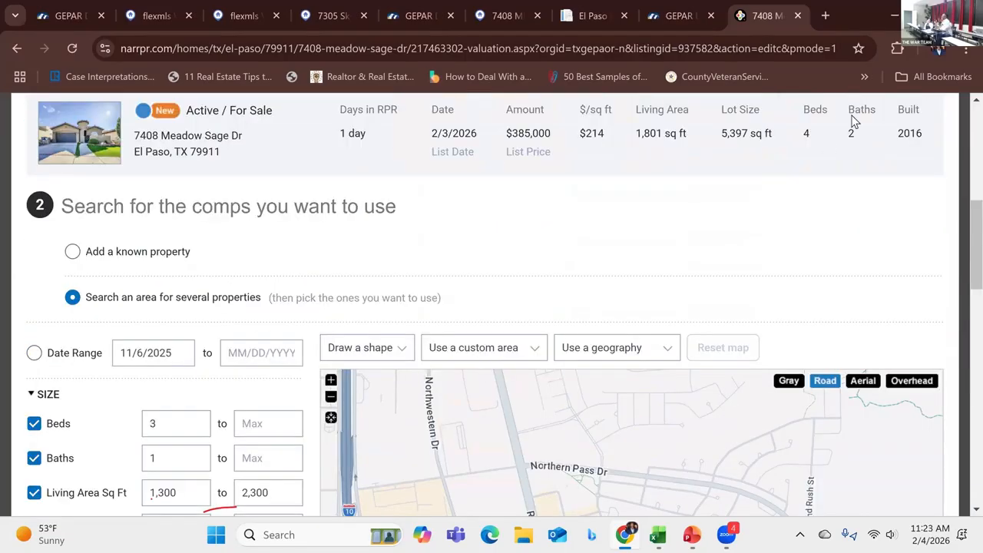
Step: Open the Sales Comparison Analysis Adjustments PDF guide from the desktop search
click(798, 16)
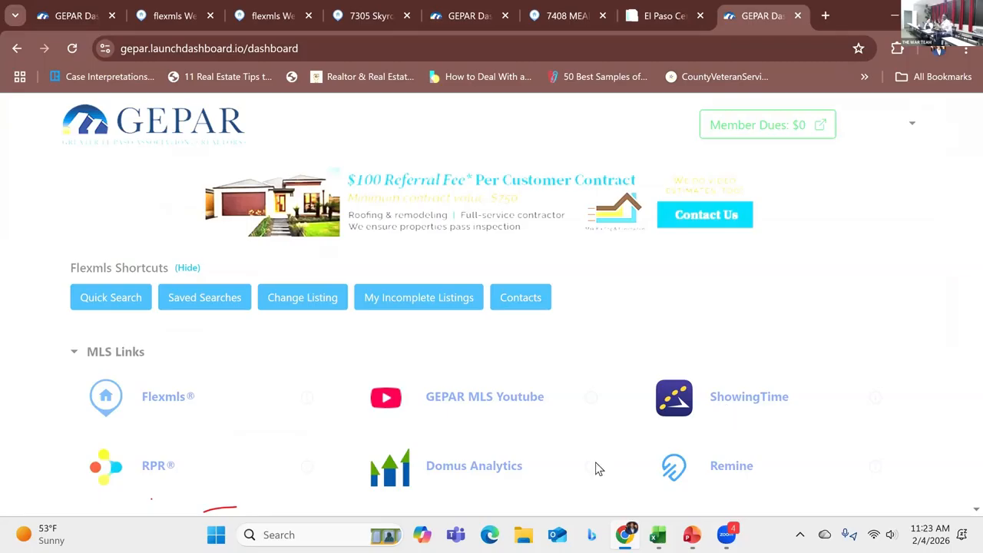
click(246, 534)
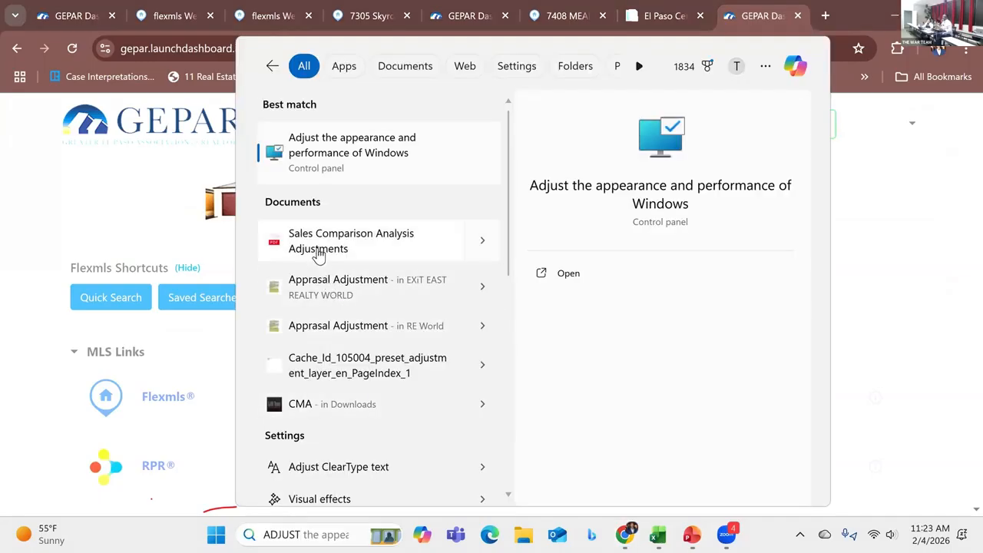
key(Escape)
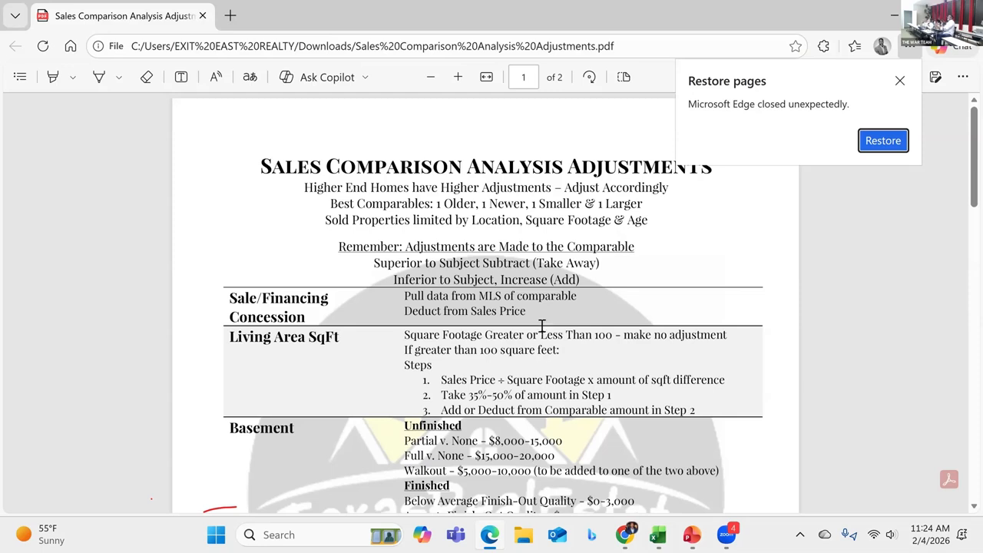
Step: Open the Comps Worksheet workbook in Excel and enable editing
key(ctrl+t)
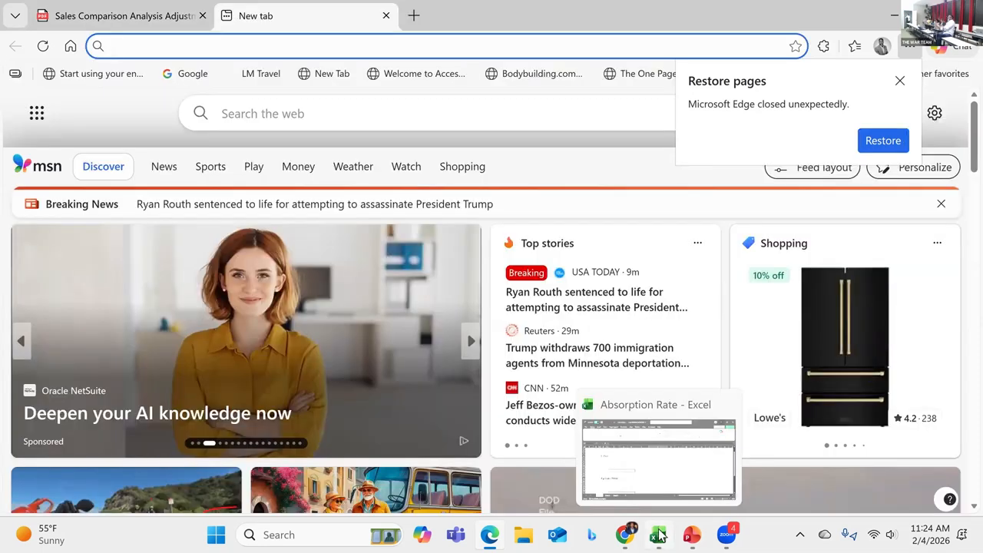
click(659, 535)
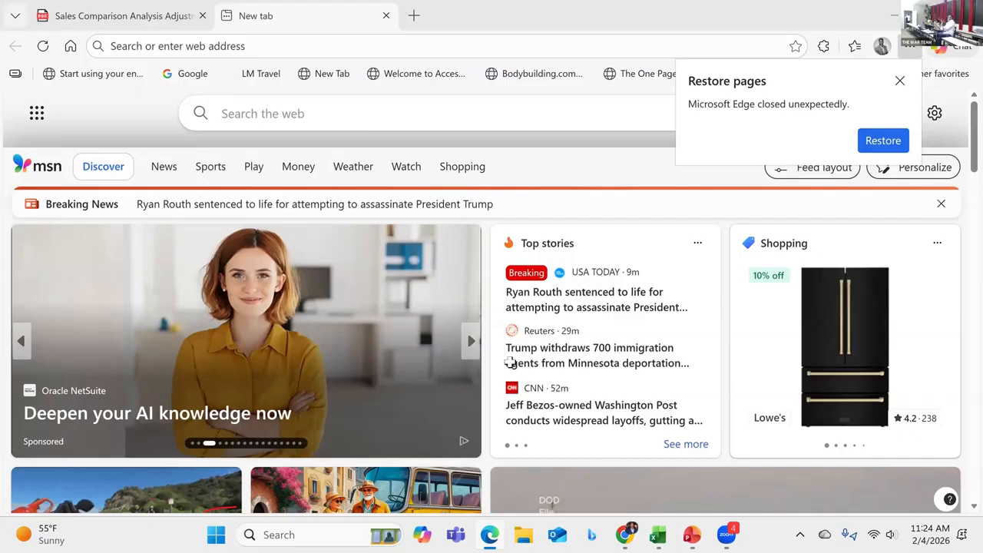
key(alt+f)
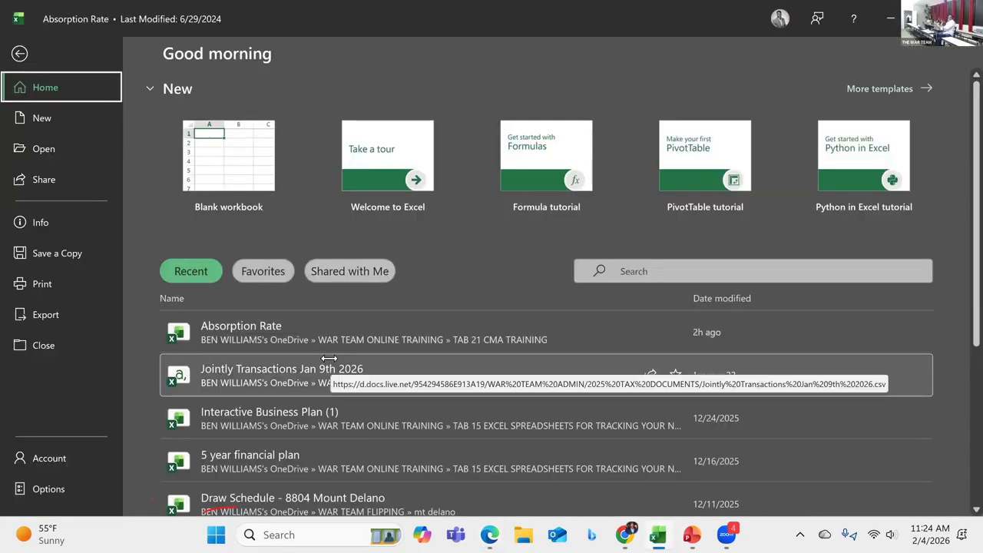
click(630, 273)
text(ADJU)
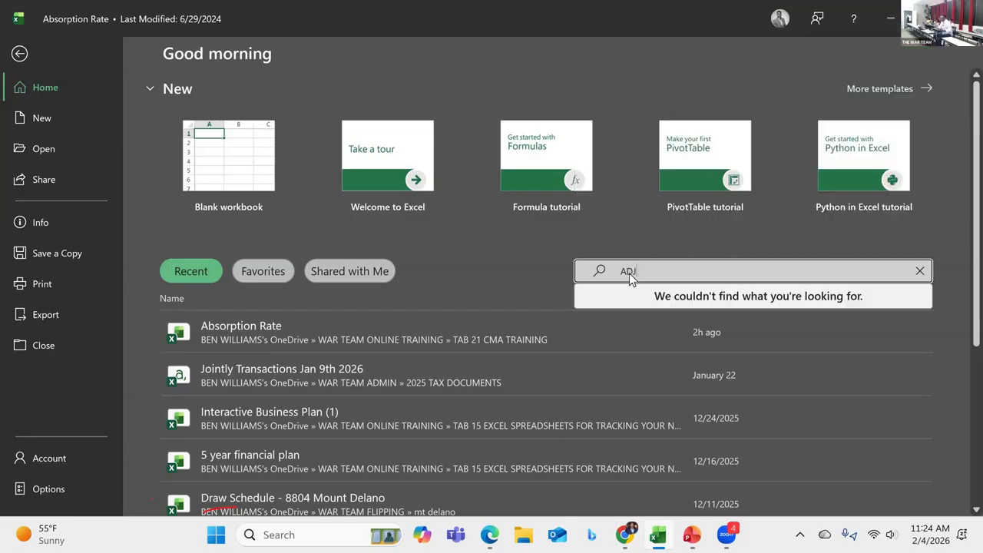
text(S)
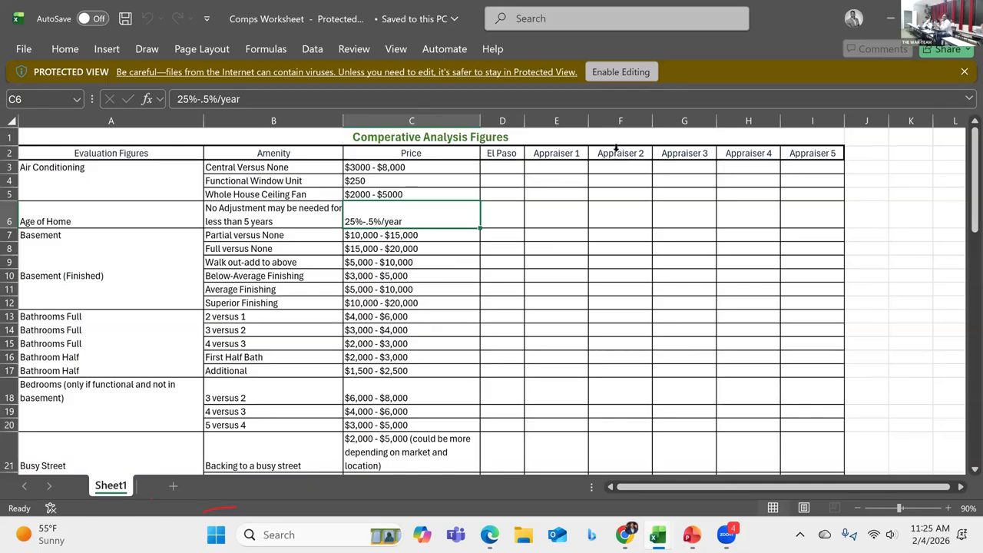
click(620, 72)
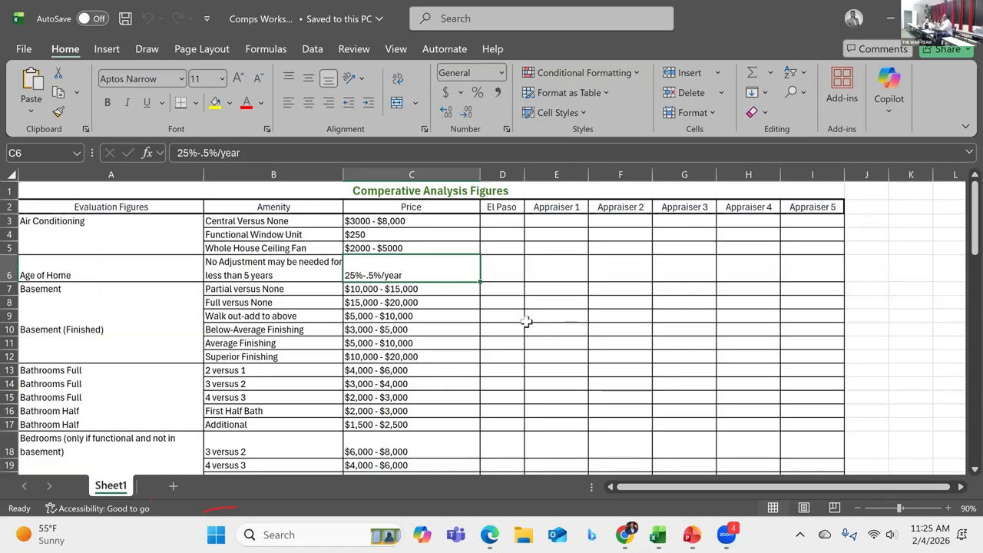
Step: Review the worksheet's comparative analysis adjustment figures for each amenity
scroll(527, 321, down, 8)
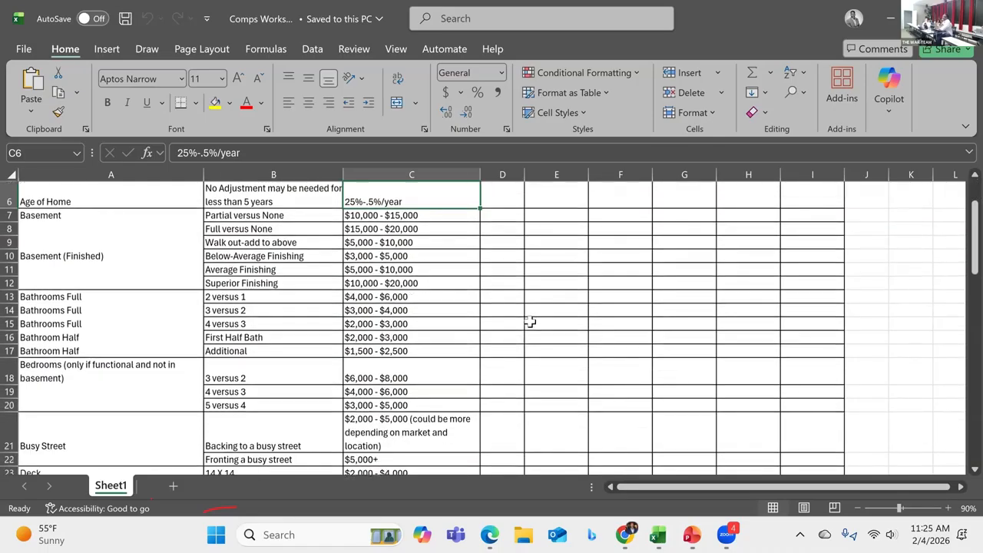
scroll(530, 321, down, 10)
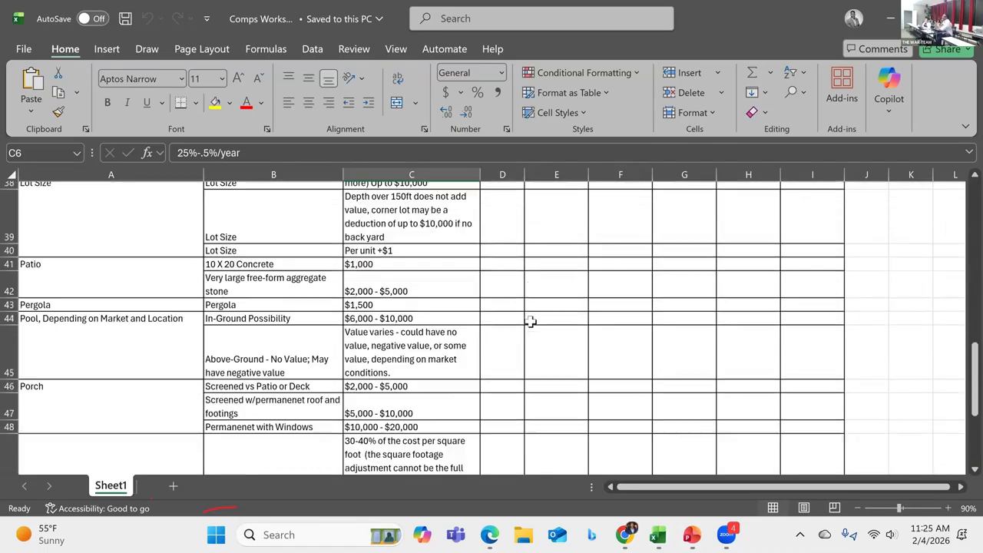
scroll(530, 321, up, 3)
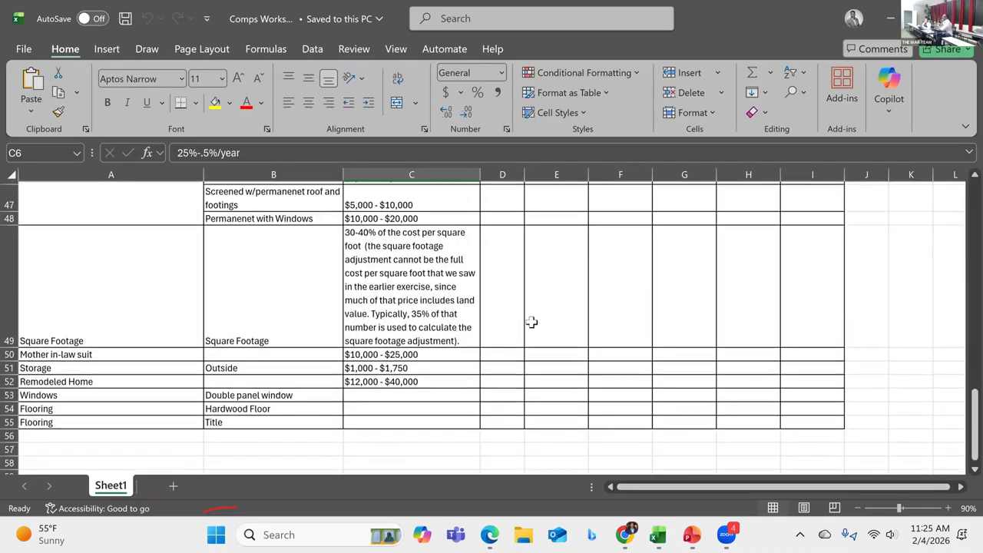
scroll(531, 323, up, 15)
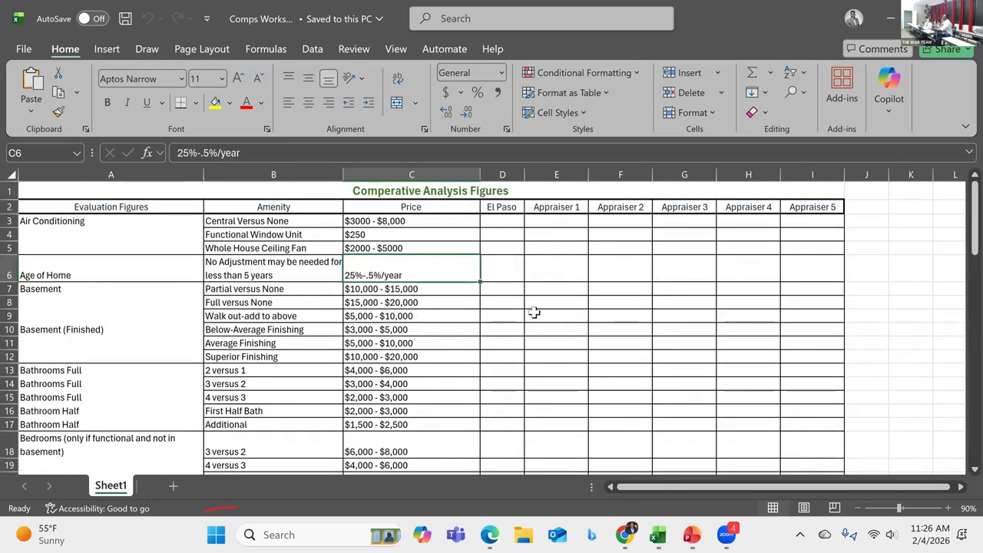
scroll(531, 315, down, 2)
scroll(534, 313, down, 4)
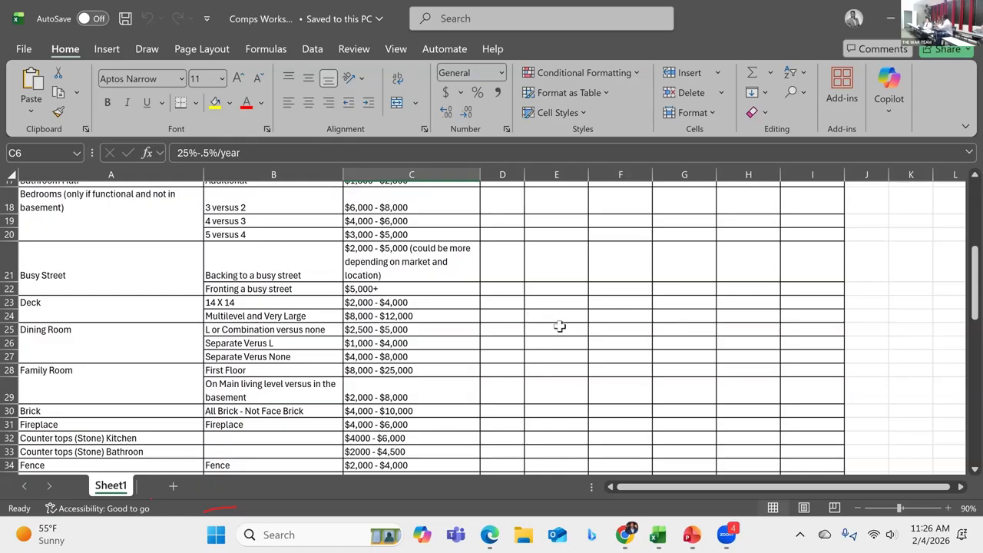
click(887, 14)
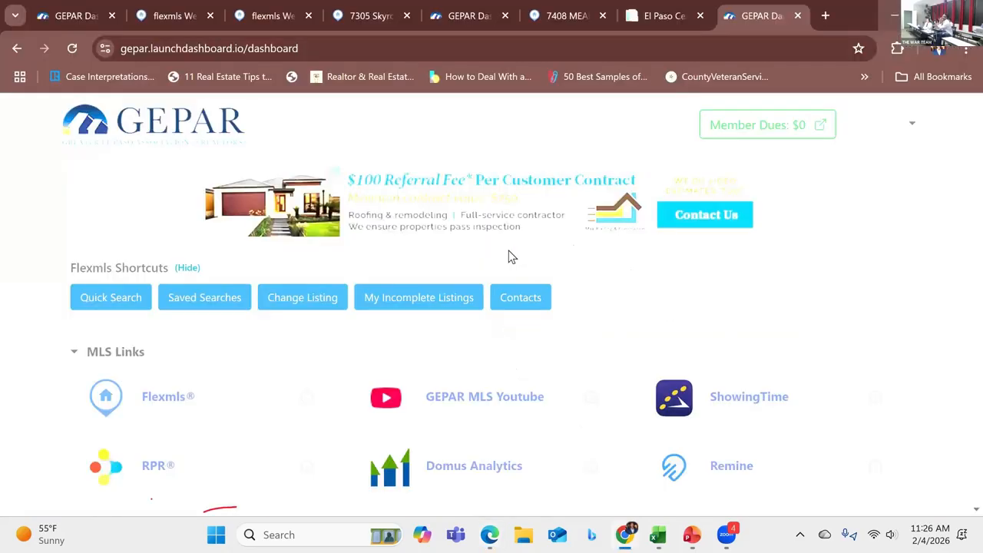
Step: Return to the Flexmls CMA's Adjustments step and remove all adjustments from the comparables
click(172, 17)
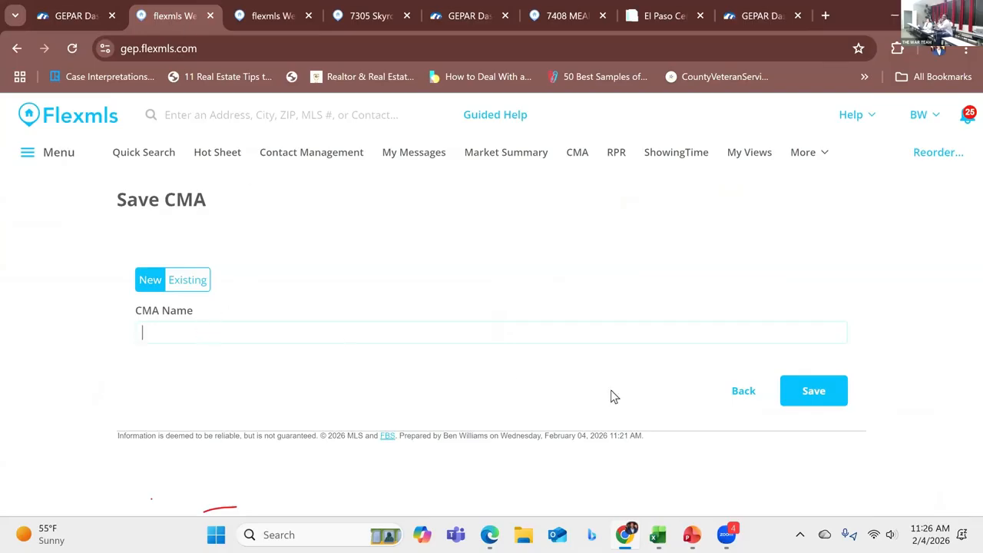
click(726, 397)
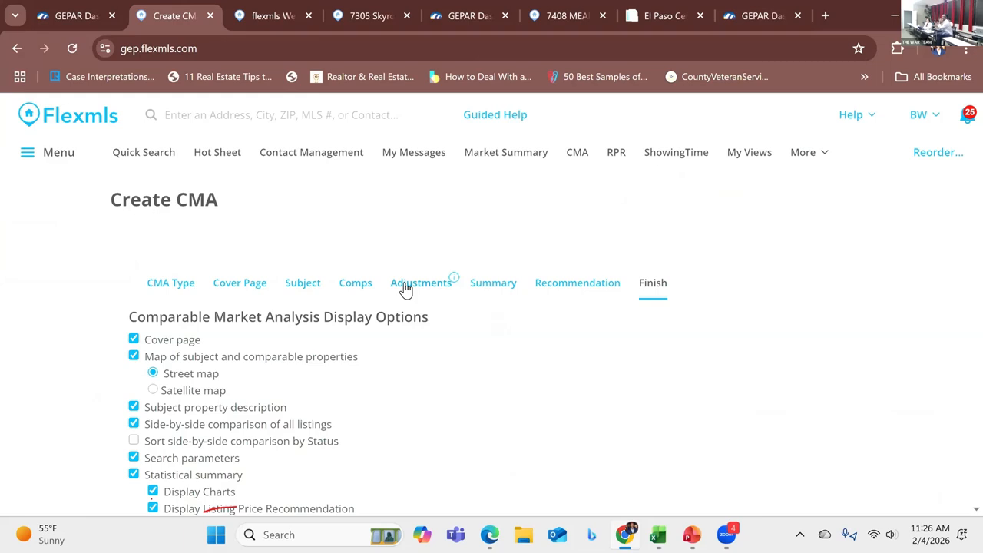
click(405, 288)
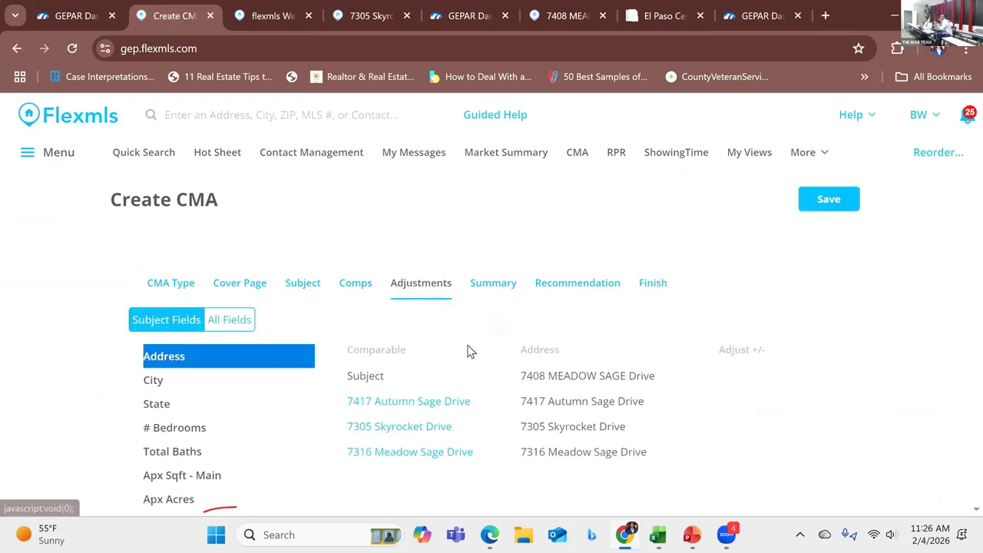
click(403, 283)
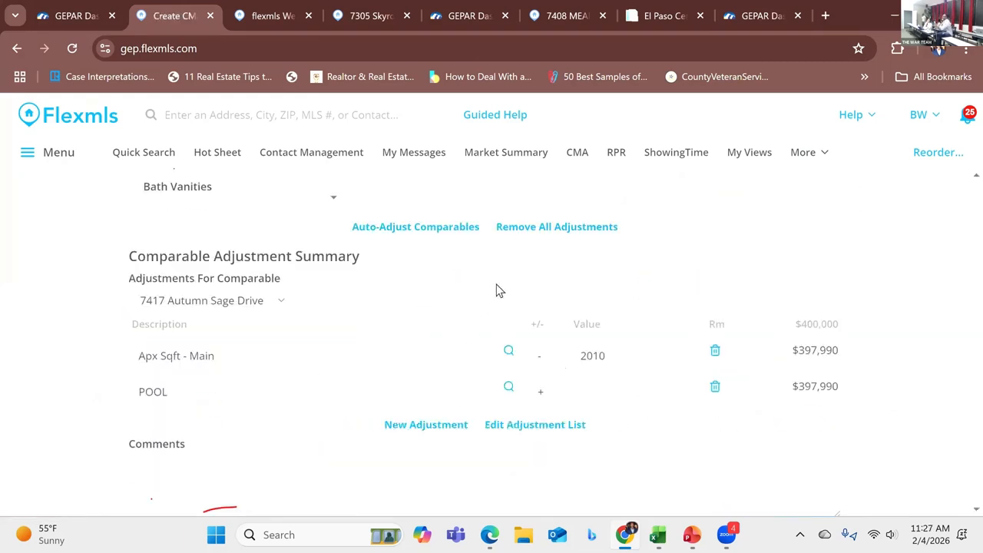
click(544, 230)
click(559, 171)
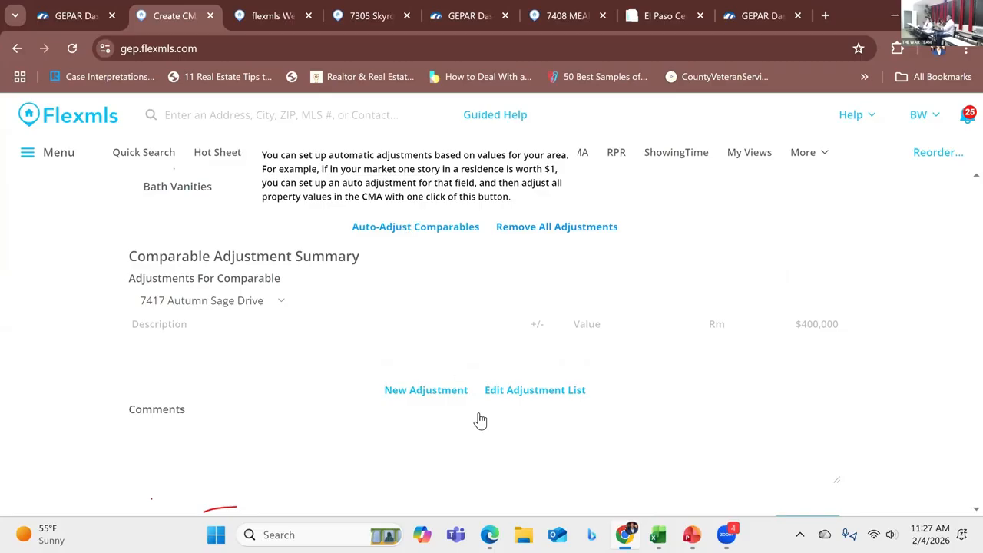
Step: Open the adjustment list's automatic adjustments and compare them against the Excel comps worksheet
mouse_move(672, 535)
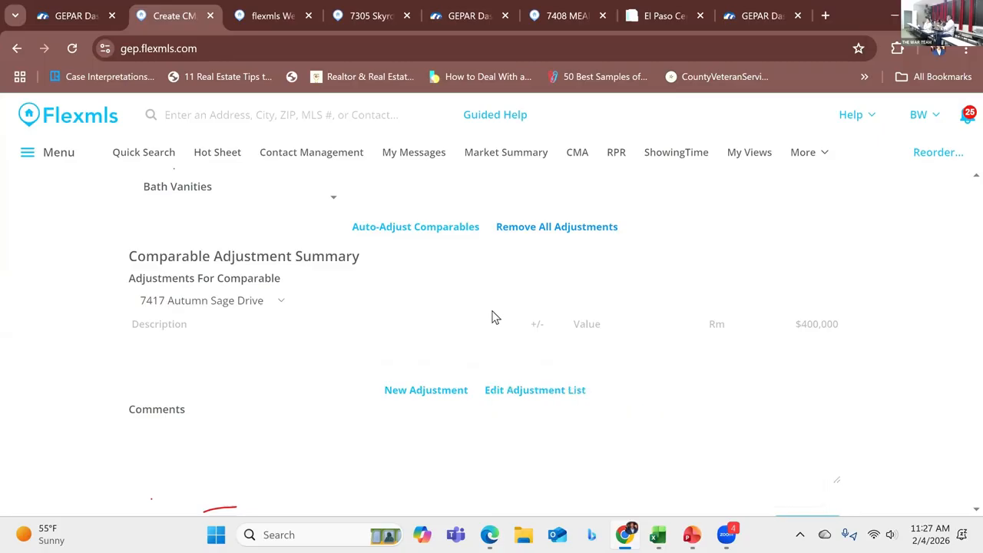
click(541, 397)
click(467, 288)
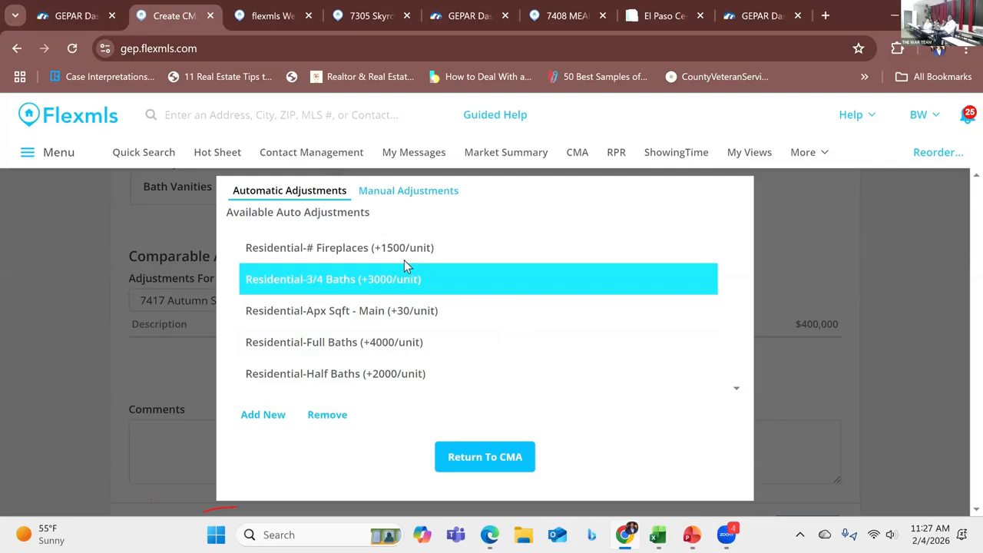
scroll(391, 256, down, 1)
scroll(393, 256, up, 1)
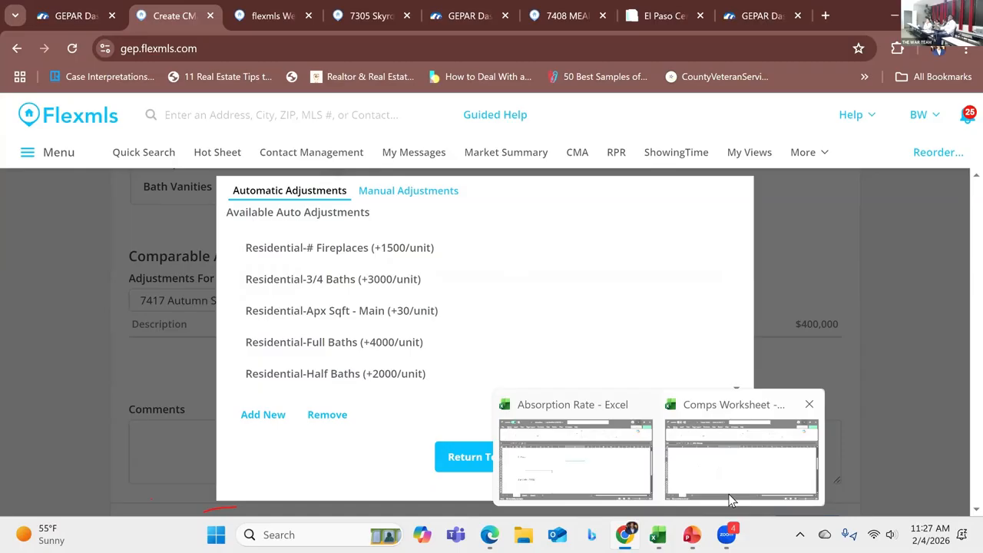
click(730, 499)
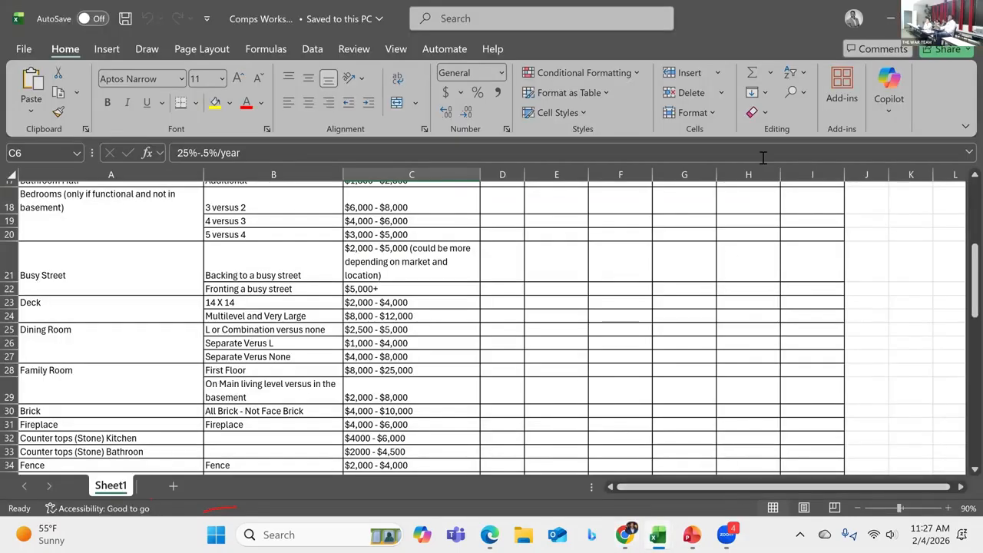
click(882, 12)
Step: Start a new automatic adjustment and set its property type to Residential
click(367, 284)
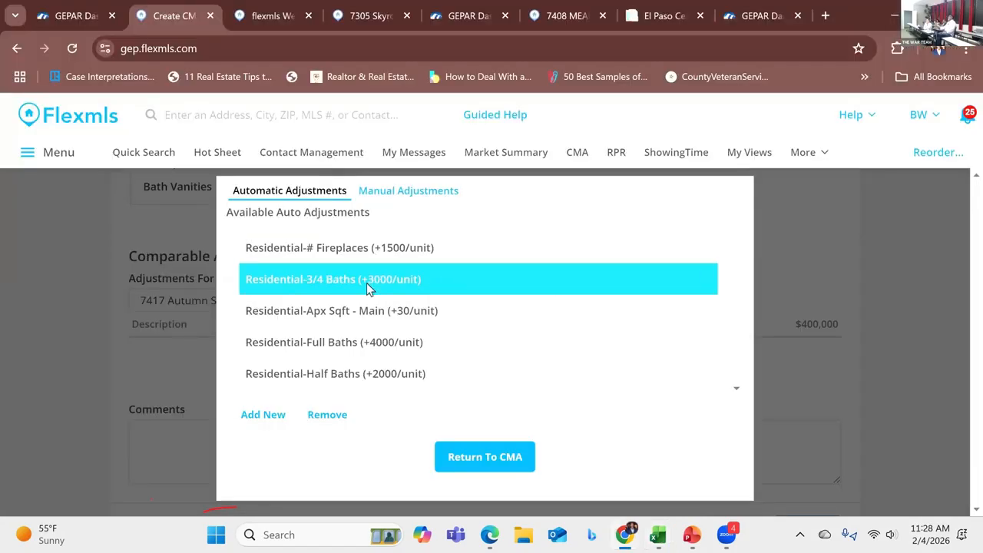
click(271, 421)
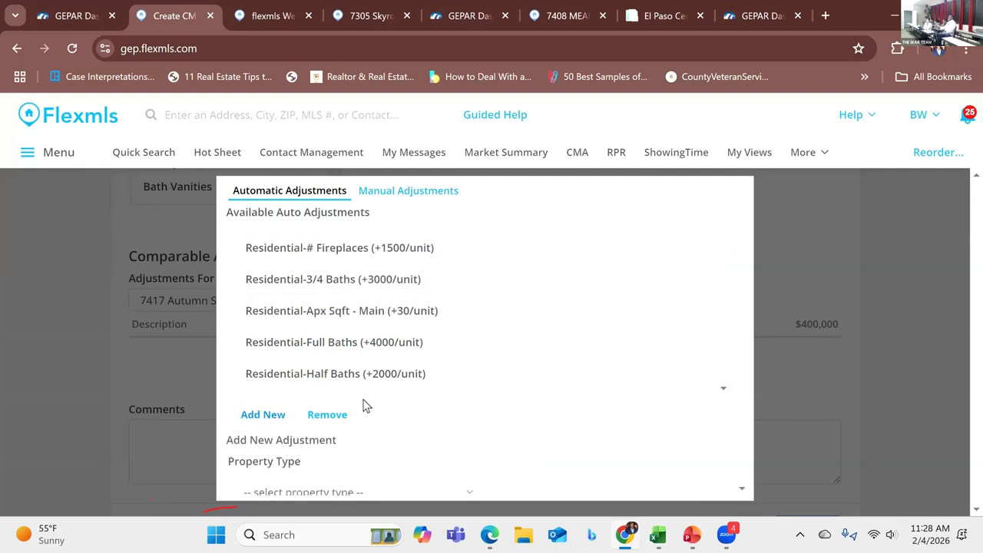
scroll(448, 450, down, 1)
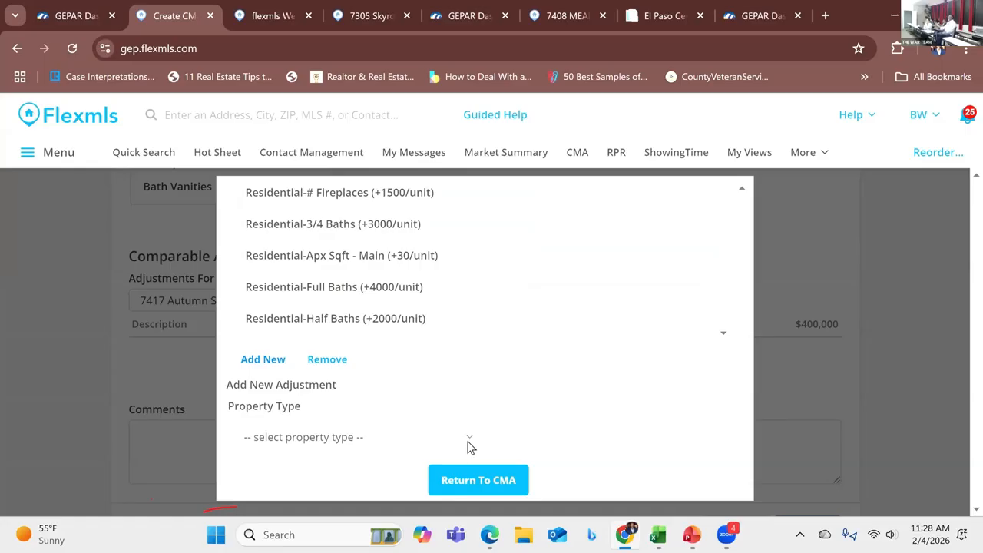
click(468, 441)
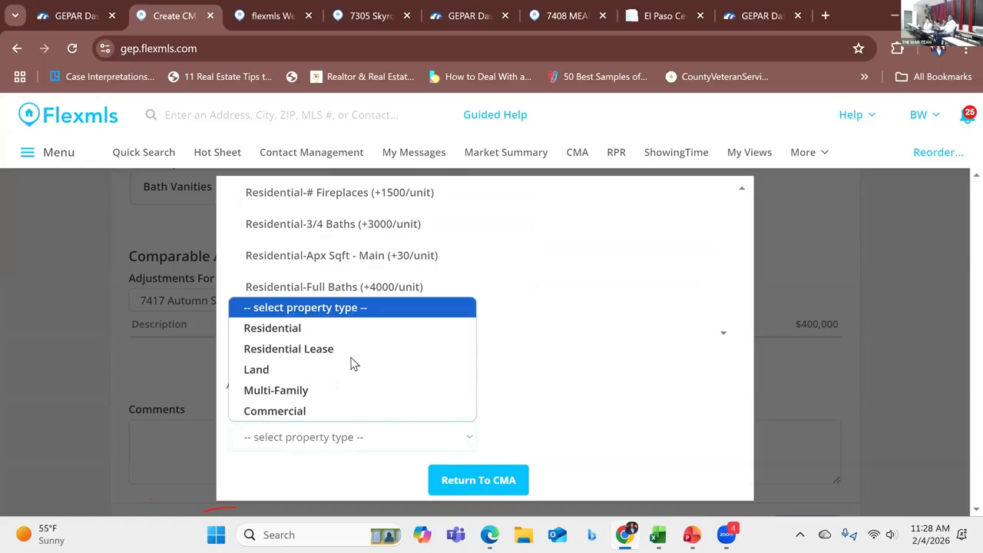
click(311, 329)
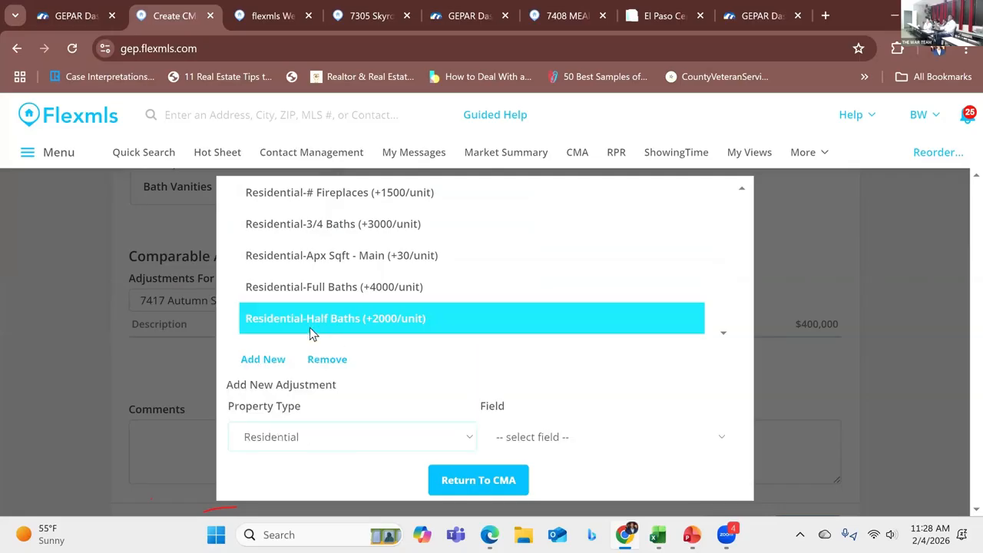
Step: Review the available adjustment fields and the full automatic adjustment list, then return to the CMA without adding one
scroll(615, 430, down, 1)
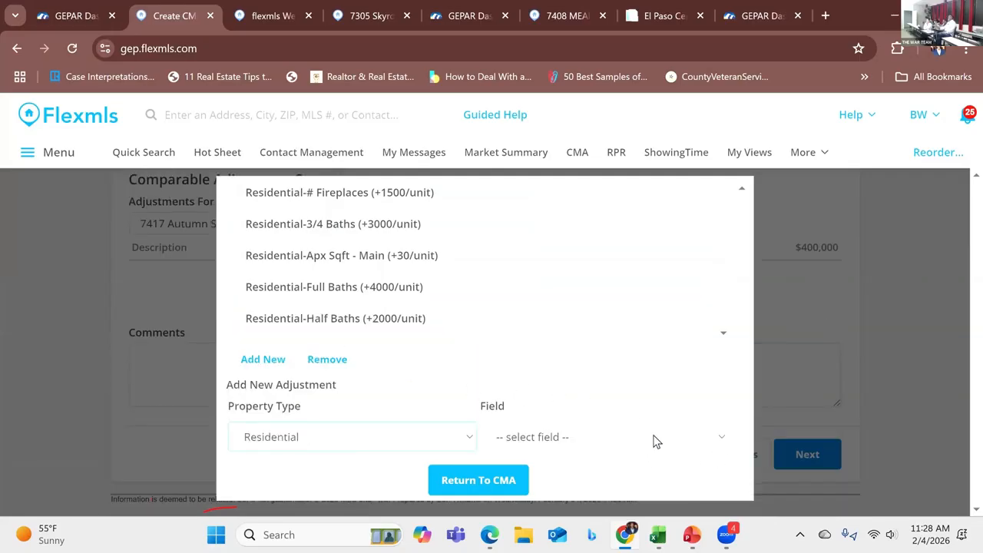
click(722, 440)
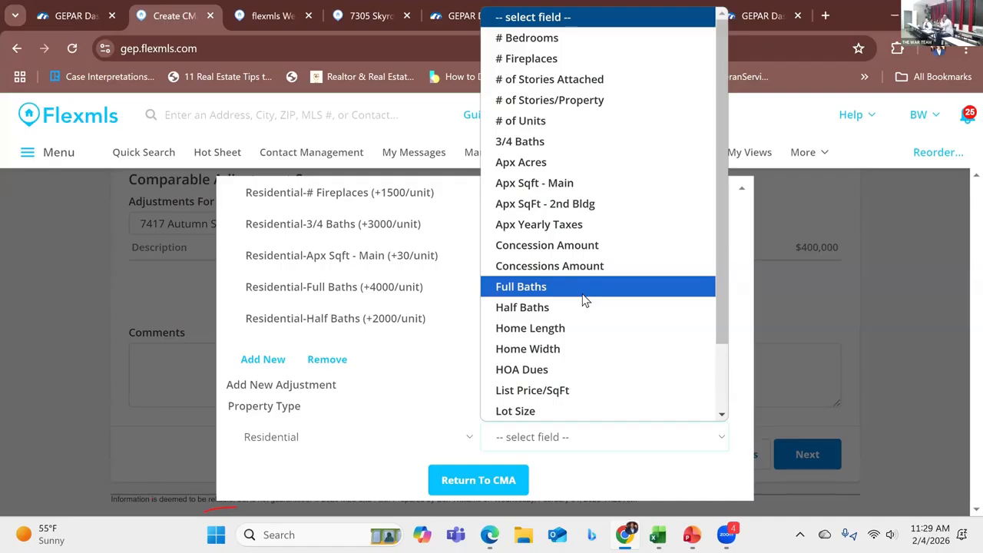
key(Down)
key(Down)
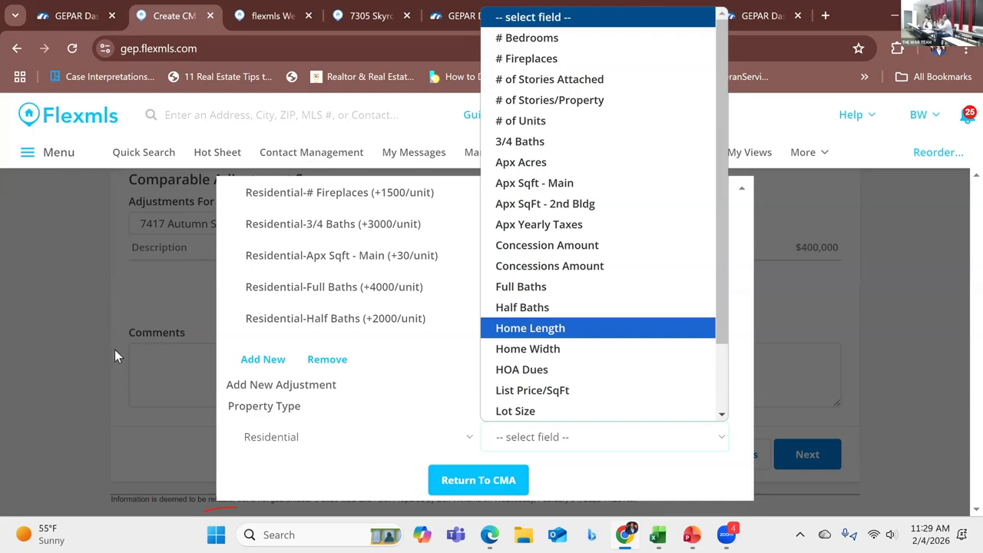
click(465, 257)
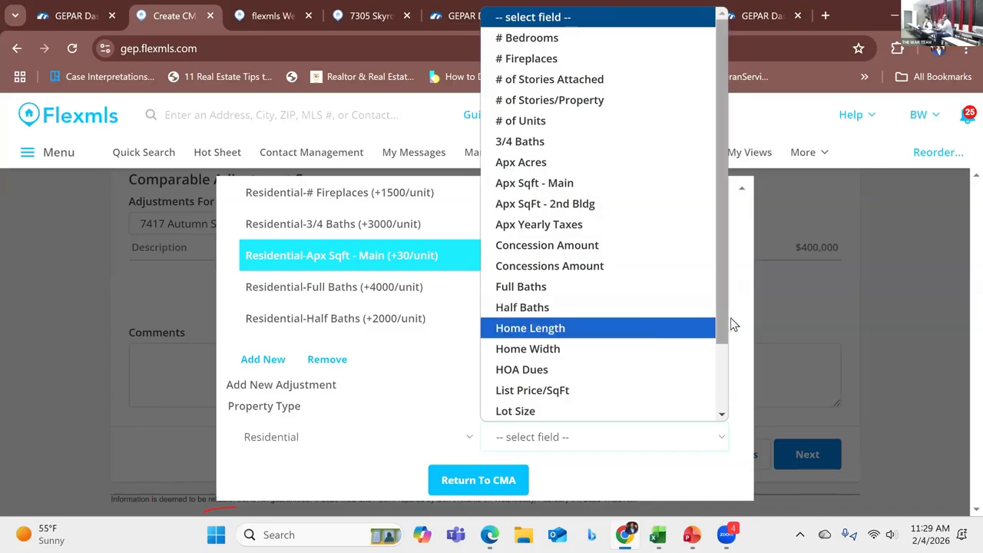
click(788, 313)
scroll(708, 306, up, 1)
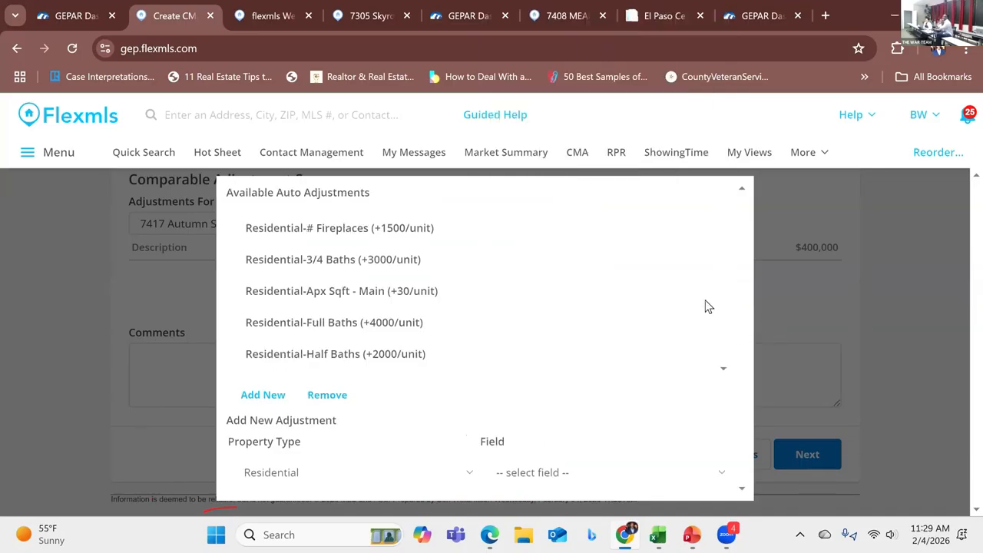
scroll(695, 323, down, 4)
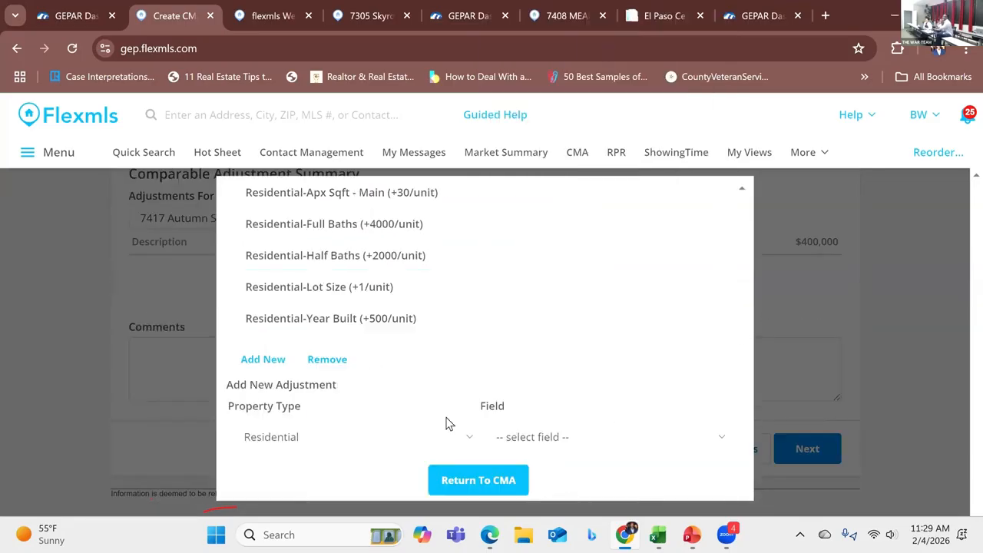
click(448, 480)
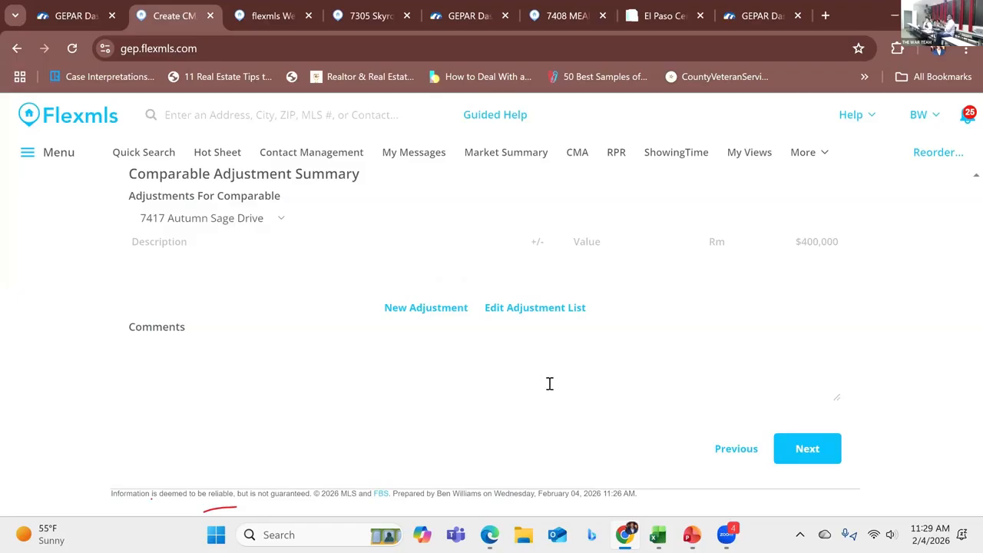
Step: Reopen the adjustment list and begin another automatic adjustment with property type Residential
scroll(556, 309, up, 5)
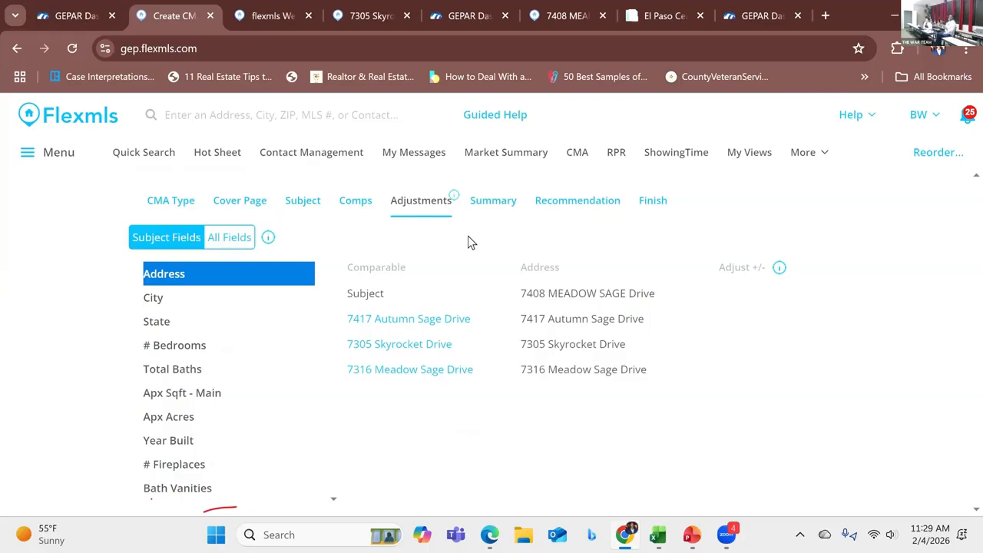
scroll(489, 246, down, 2)
scroll(492, 253, down, 2)
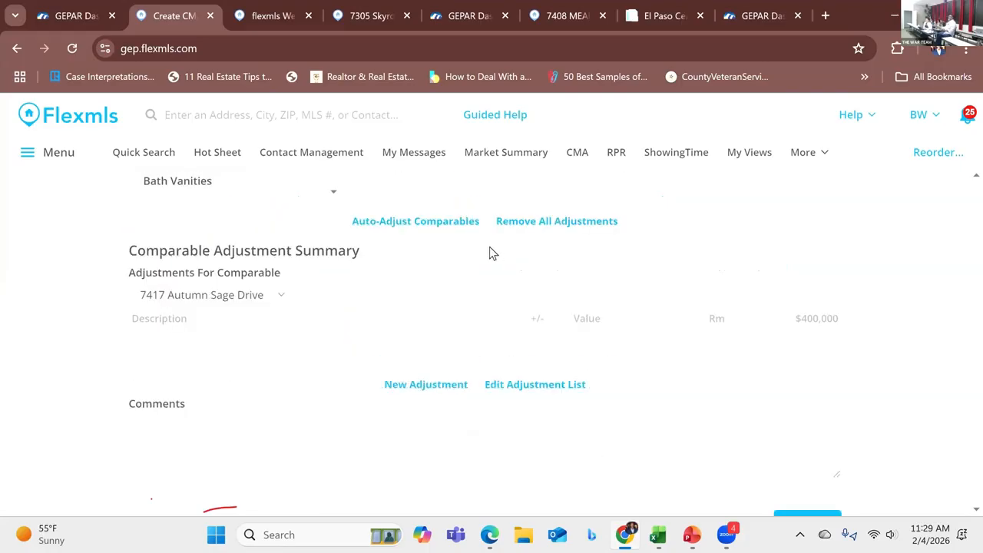
click(514, 386)
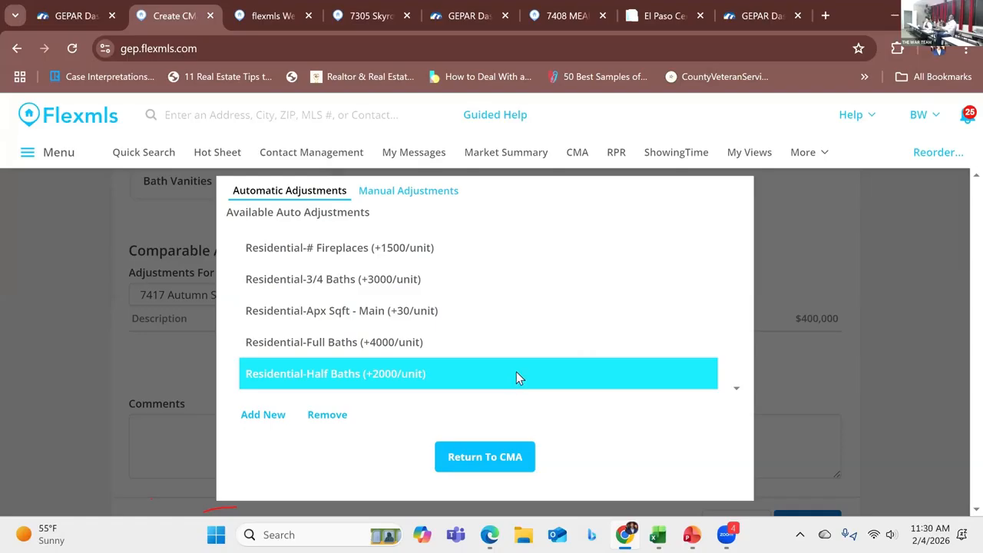
click(258, 422)
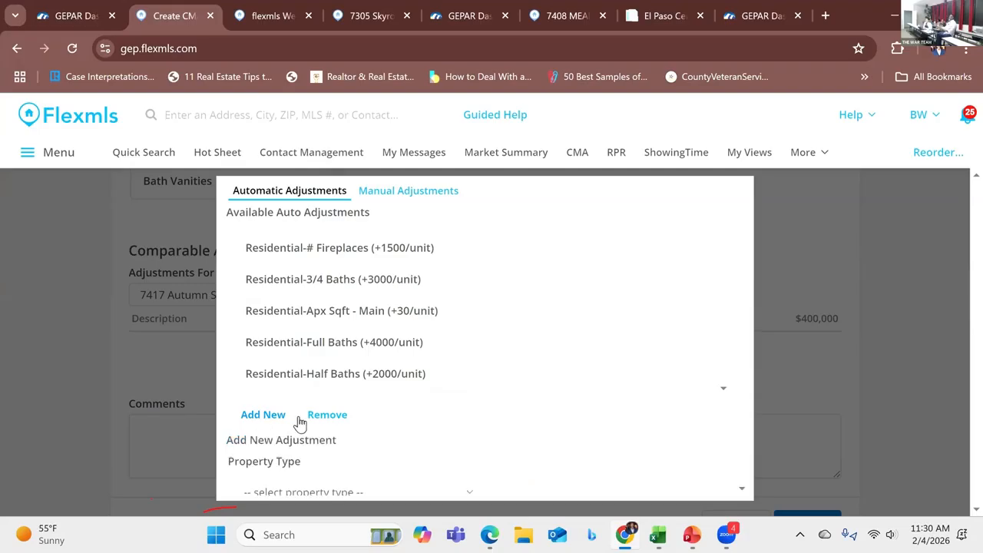
scroll(351, 430, down, 1)
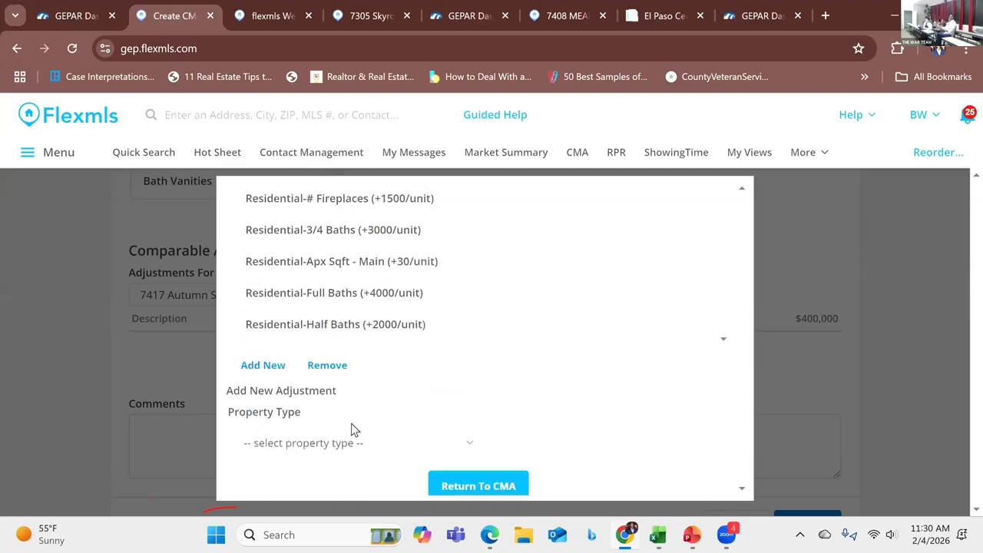
click(473, 439)
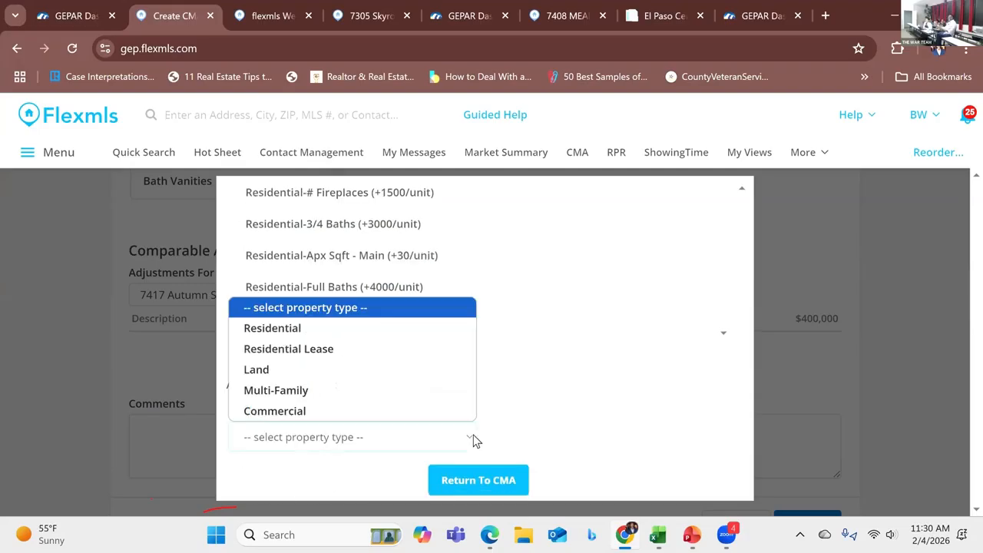
click(335, 330)
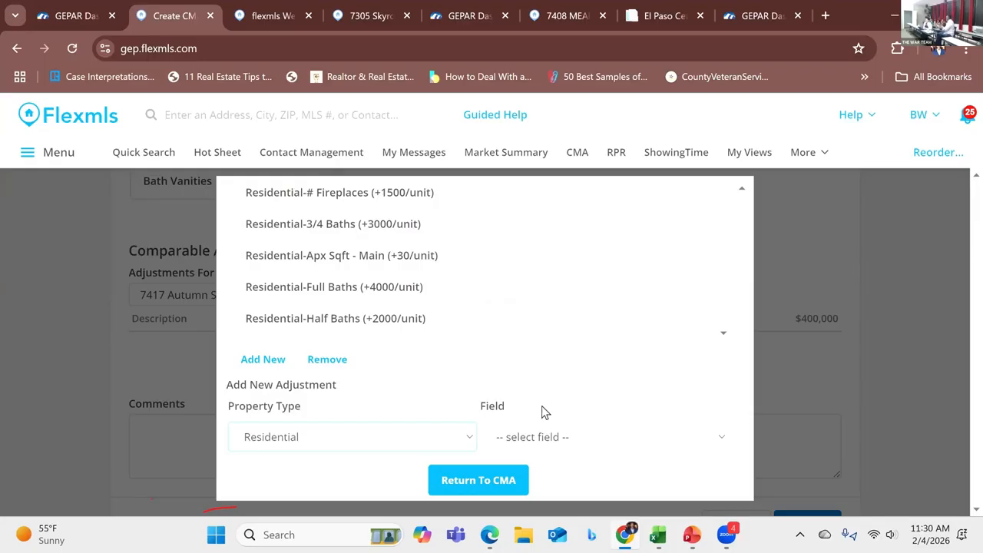
Step: Switch to the Excel comps worksheet and review its amenity adjustment values such as lot size, patio, pool and porch
mouse_move(655, 536)
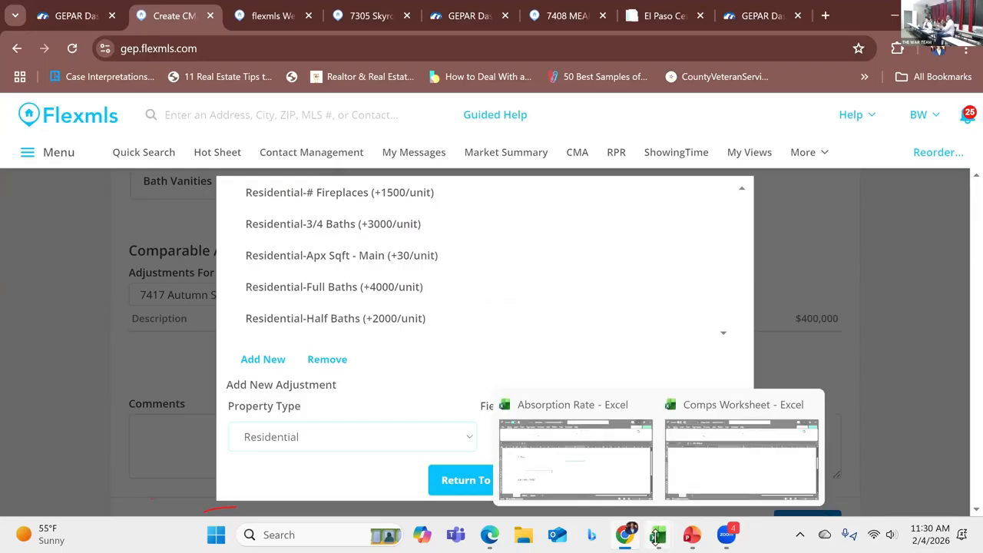
click(717, 477)
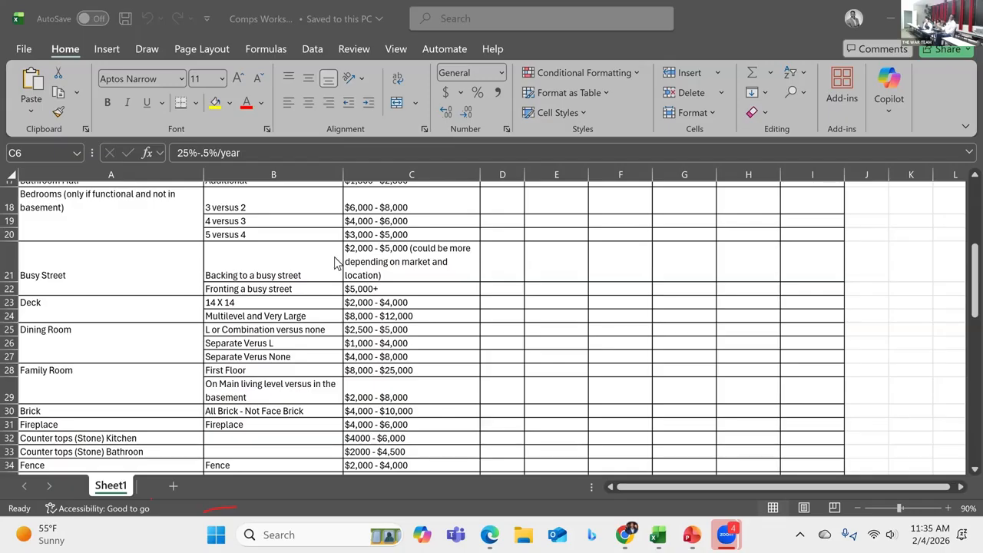
scroll(336, 263, down, 2)
scroll(336, 262, down, 5)
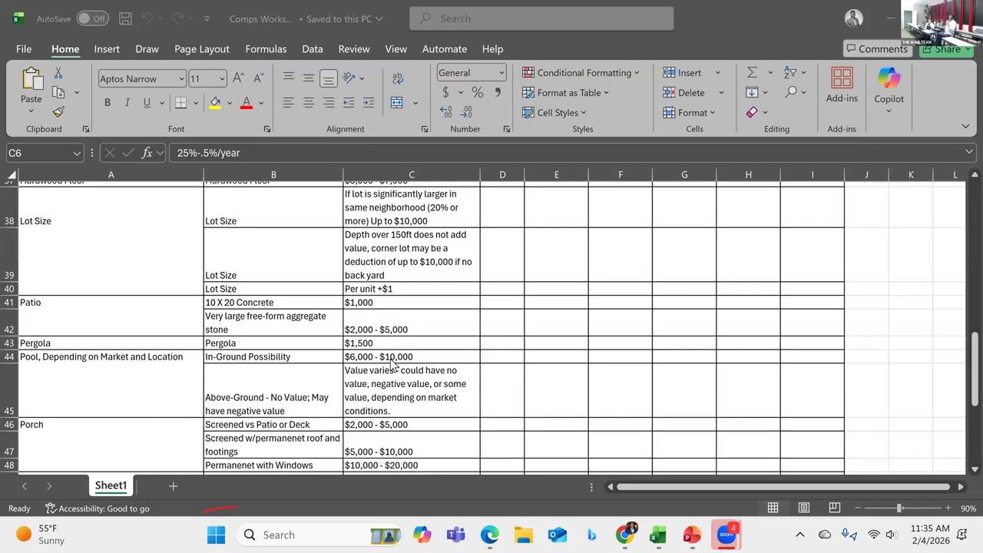
scroll(434, 373, down, 2)
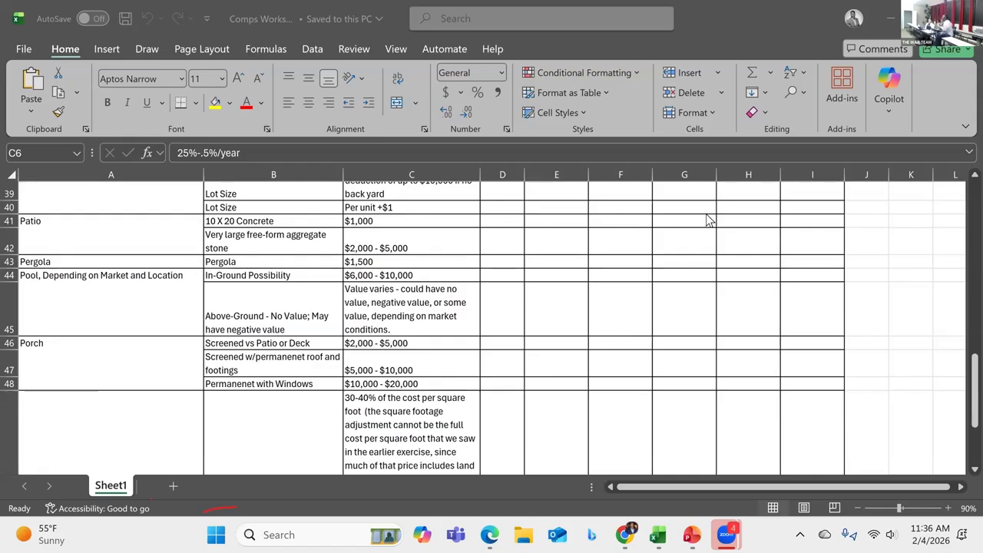
Step: Go back to the browser and close the adjustment list to return to the CMA's Adjustments step
click(894, 20)
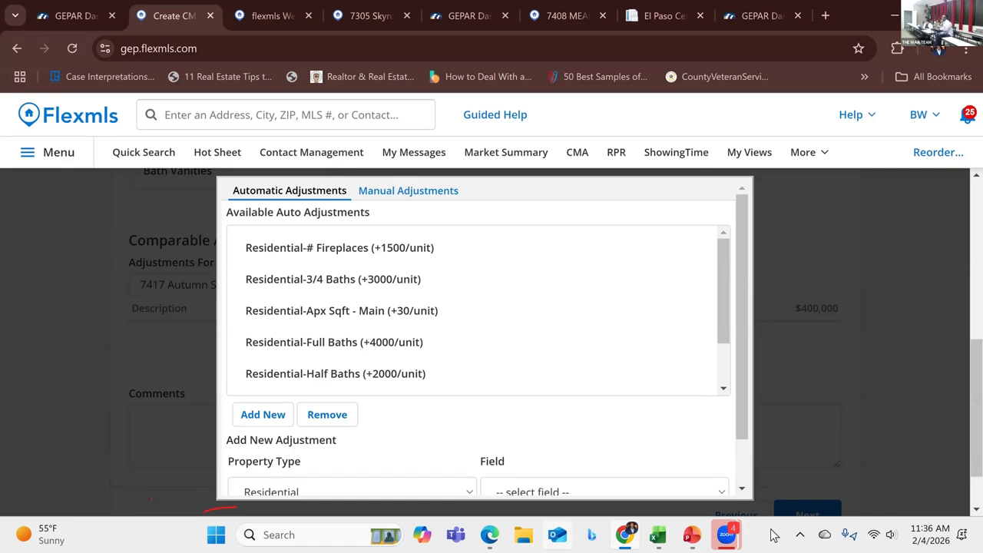
scroll(661, 464, down, 2)
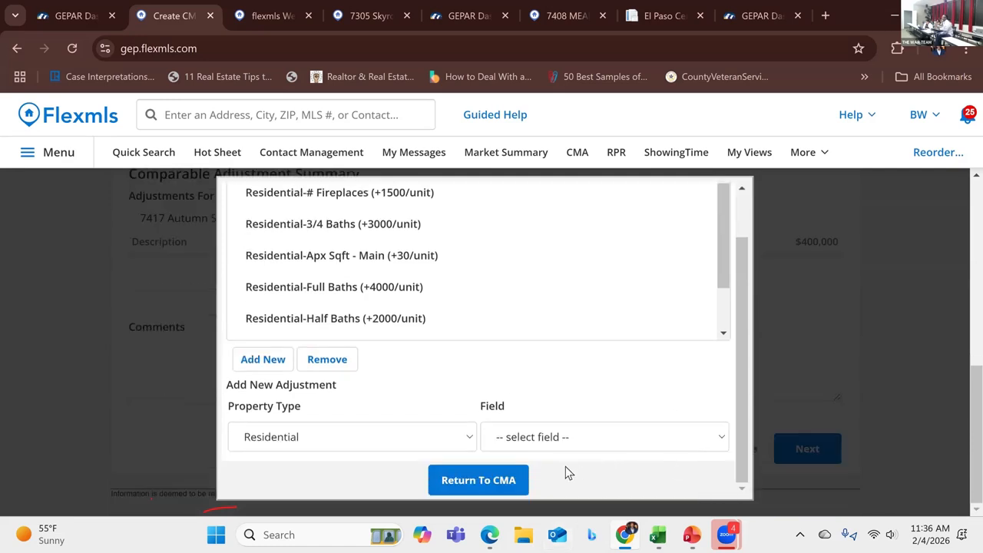
click(523, 477)
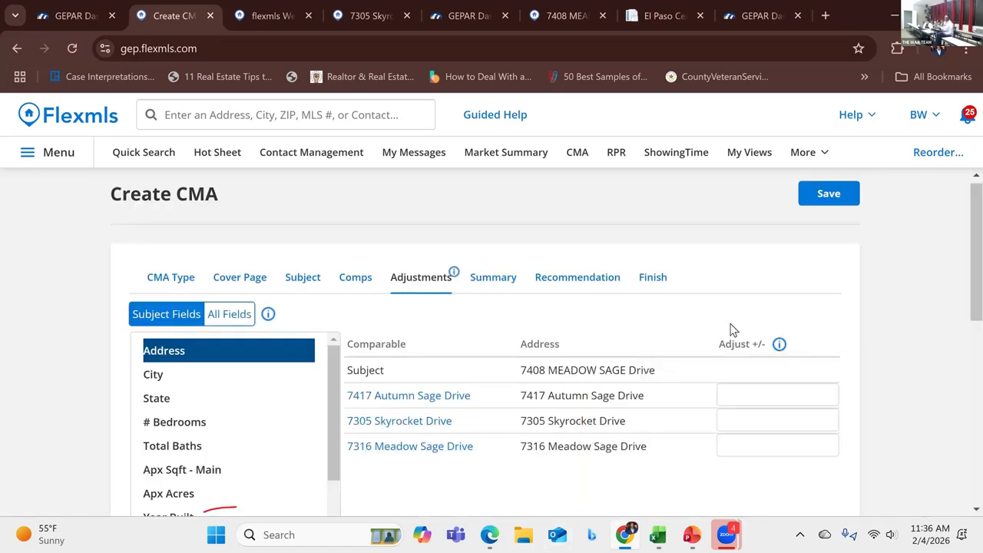